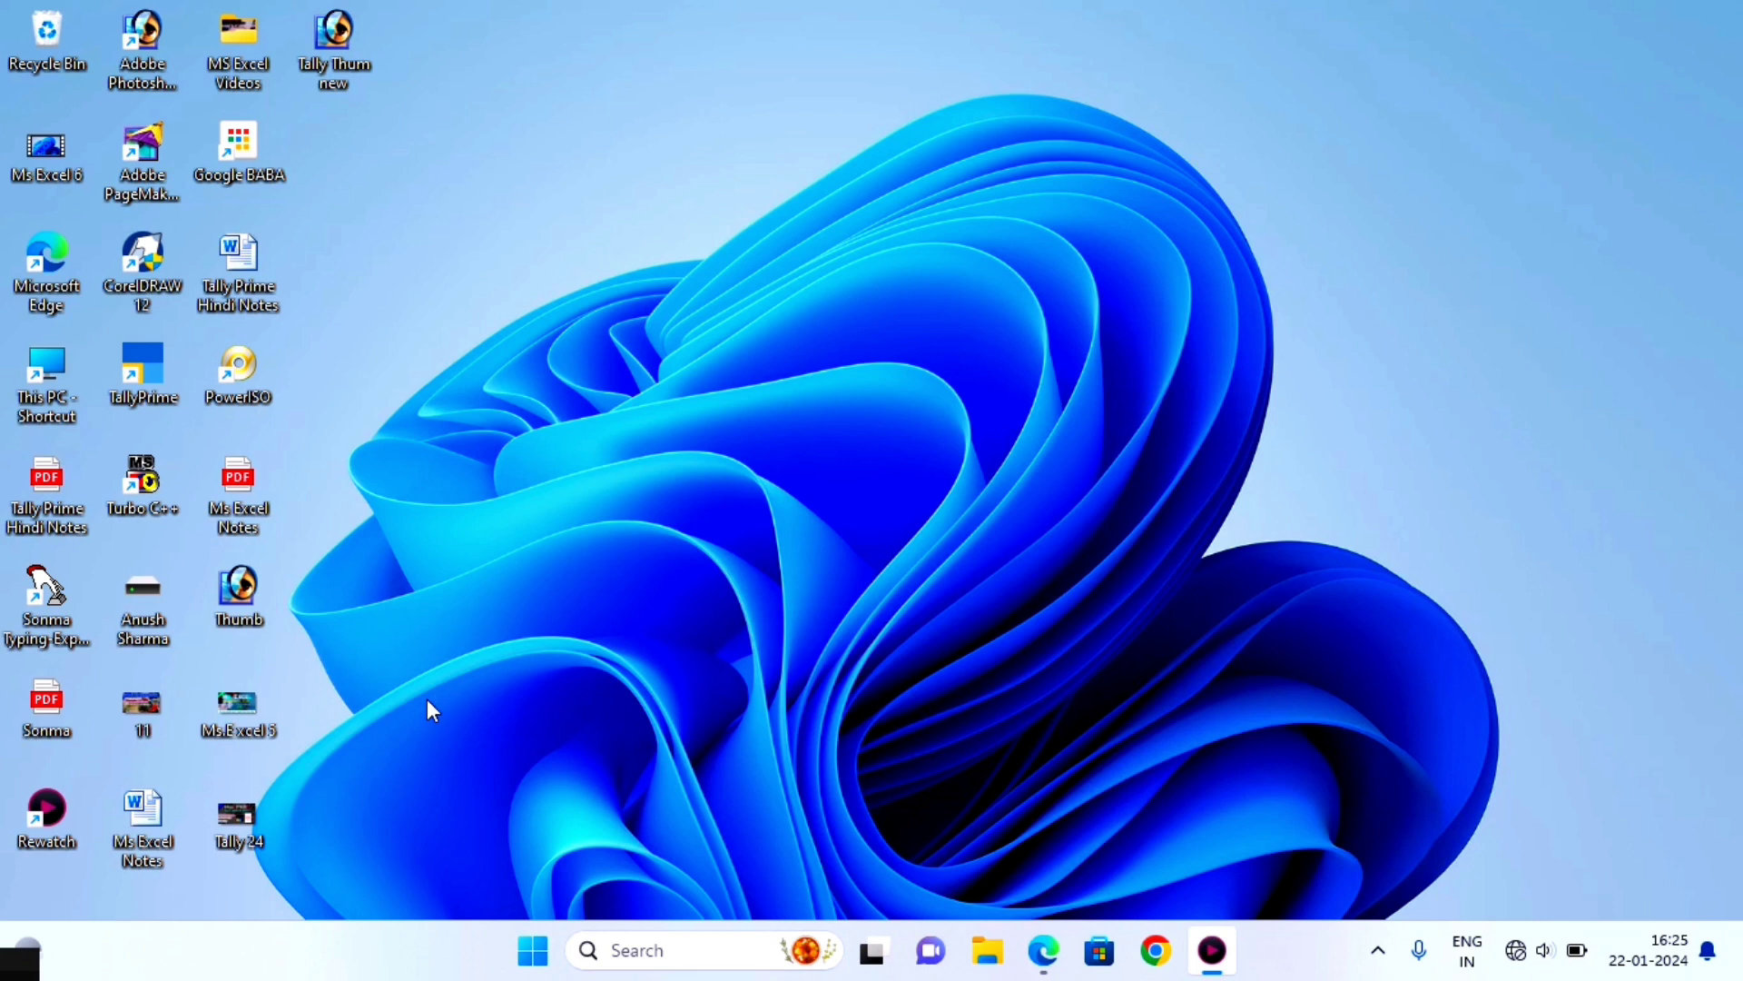
Minimize the Tally Prime Hindi Notes PDF, launch TallyPrime from the desktop, and return to the notes
{"action": "key", "text": "alt+Tab"}
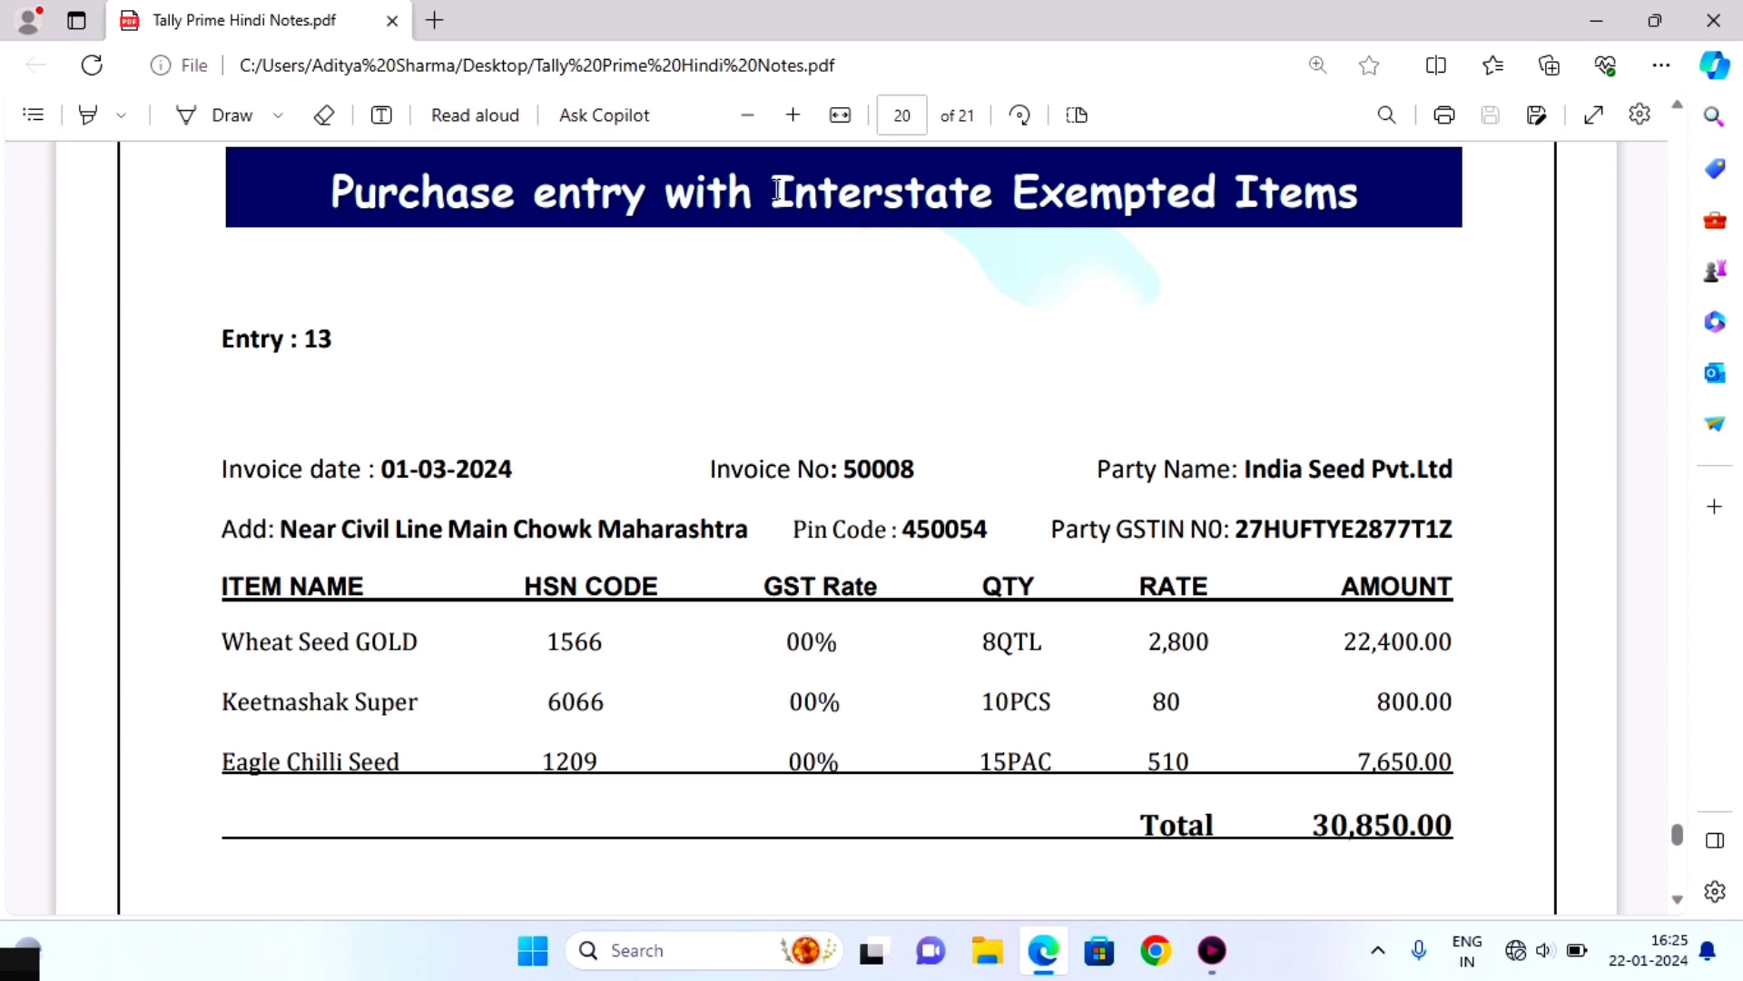
{"action": "left_click", "coordinate": [1622, 23]}
{"action": "left_click", "coordinate": [134, 356]}
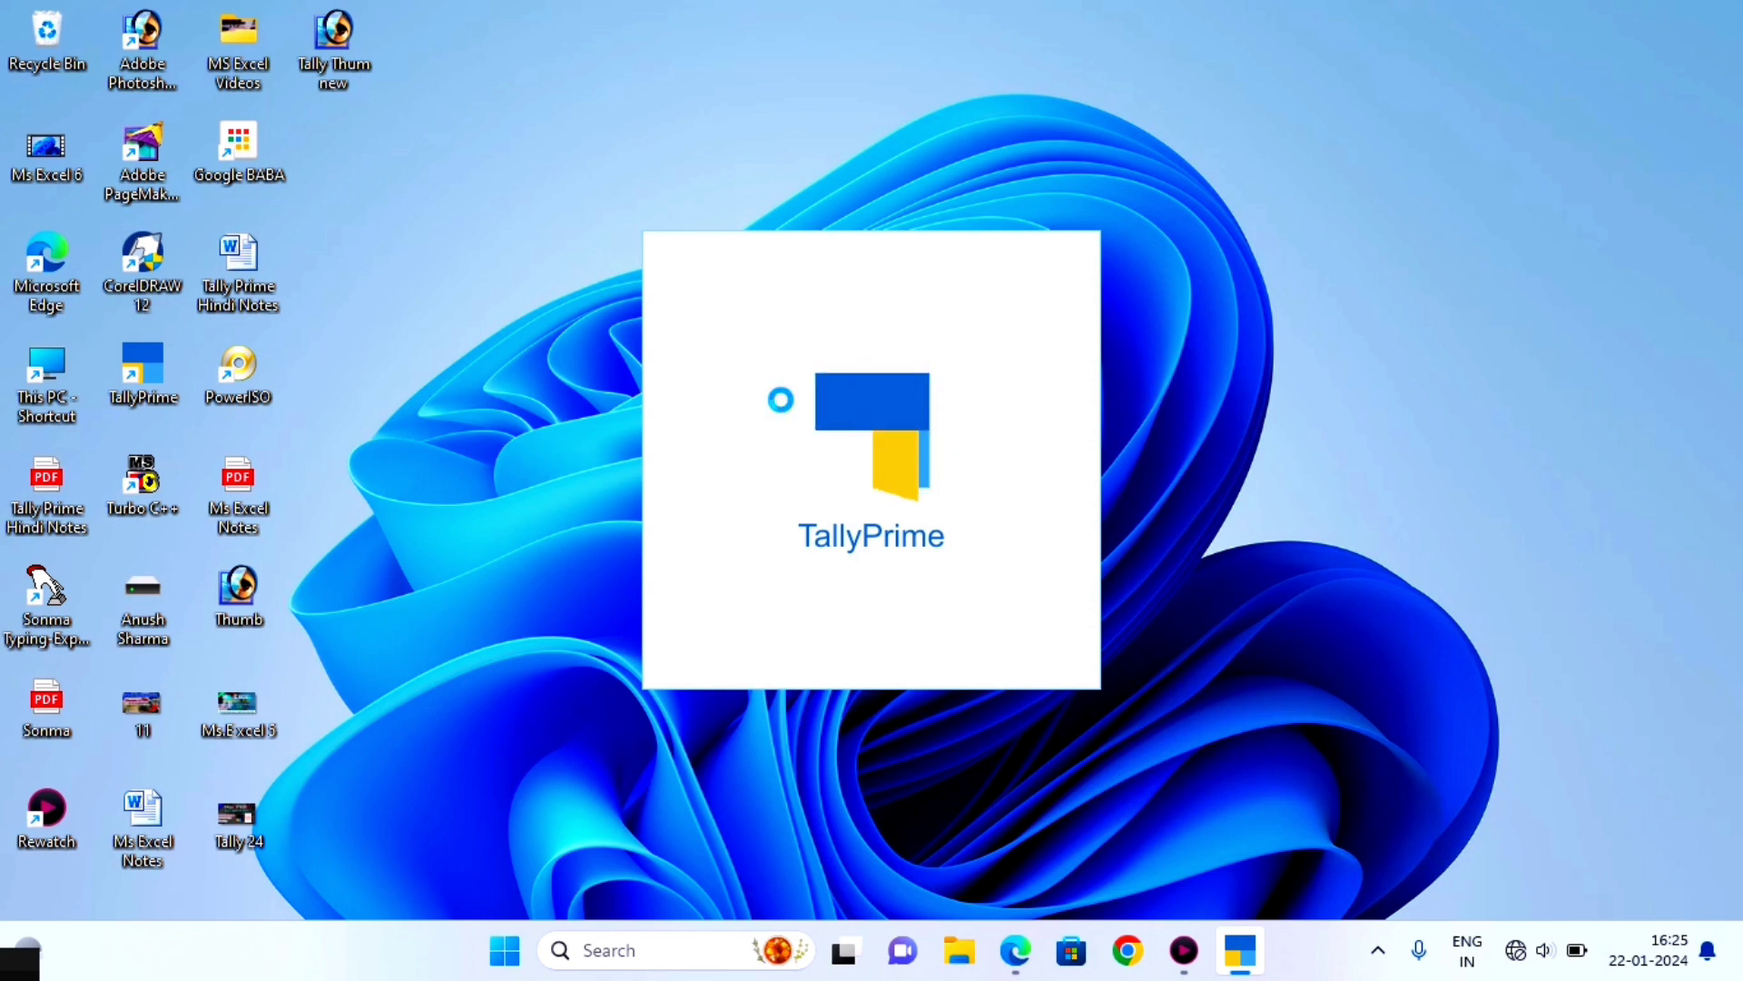
{"action": "key", "text": "alt+Tab"}
{"action": "key", "text": "alt+Tab"}
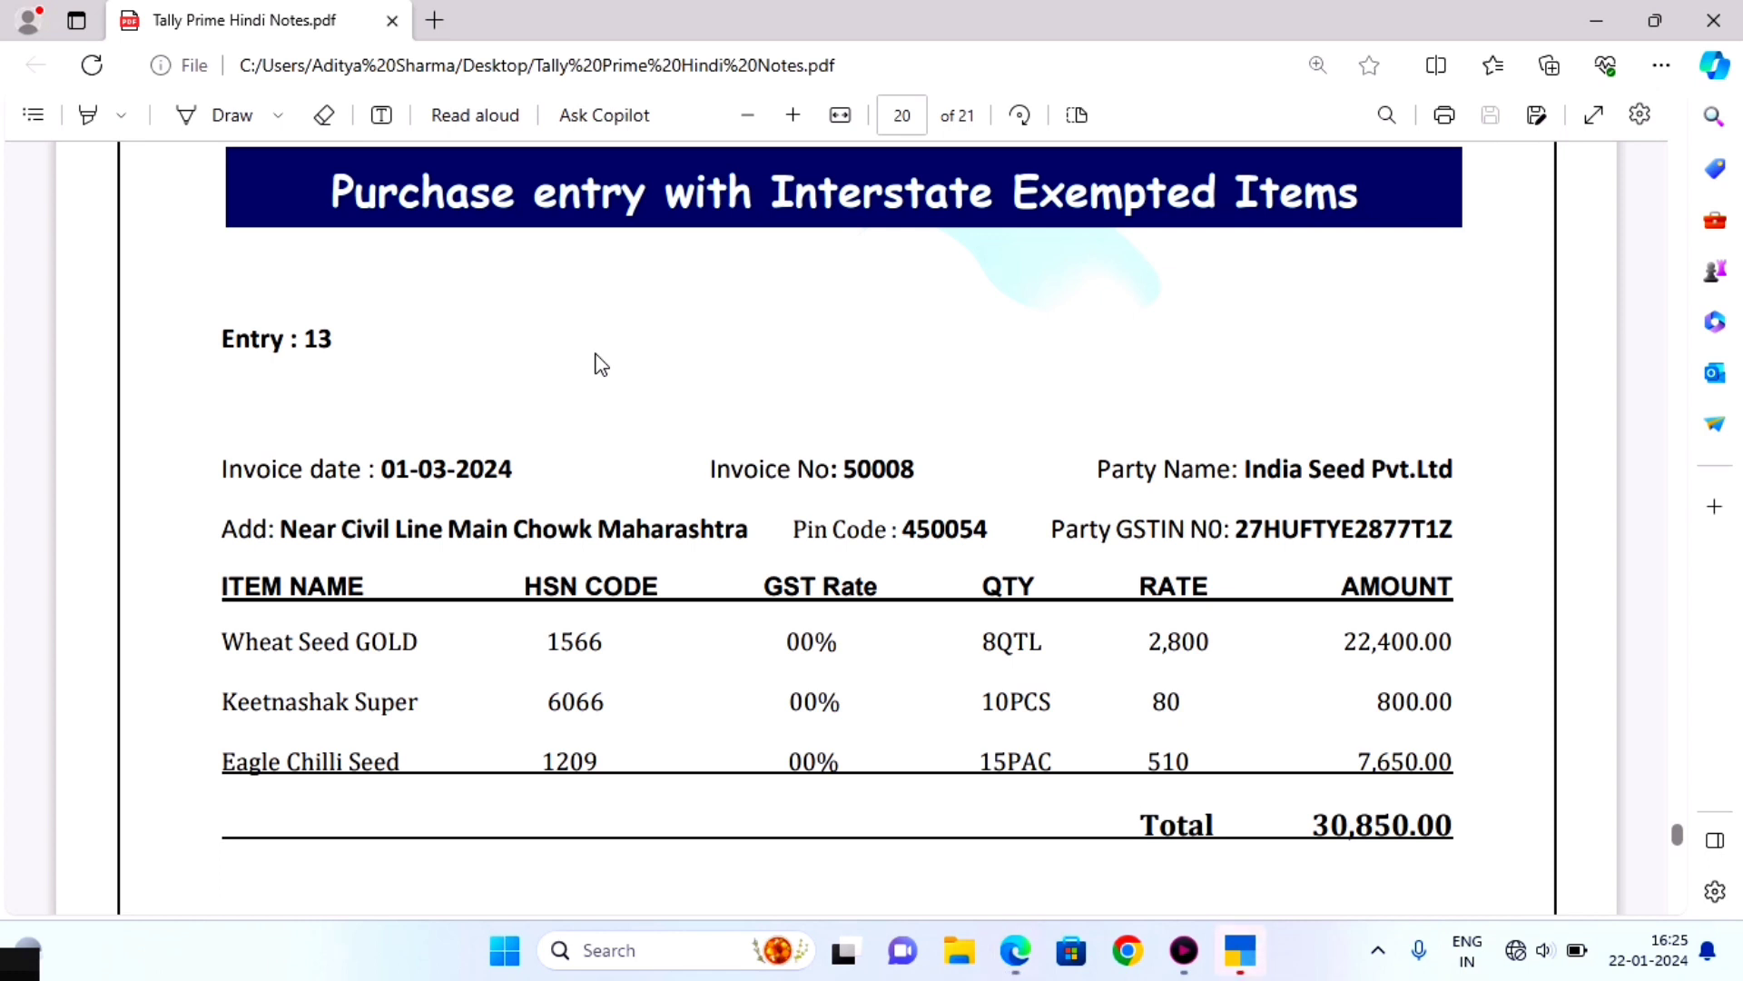
Open the Rahul Pvt.Ltd company in educational mode and start voucher entry from Gateway of Tally
{"action": "left_click", "coordinate": [1598, 20]}
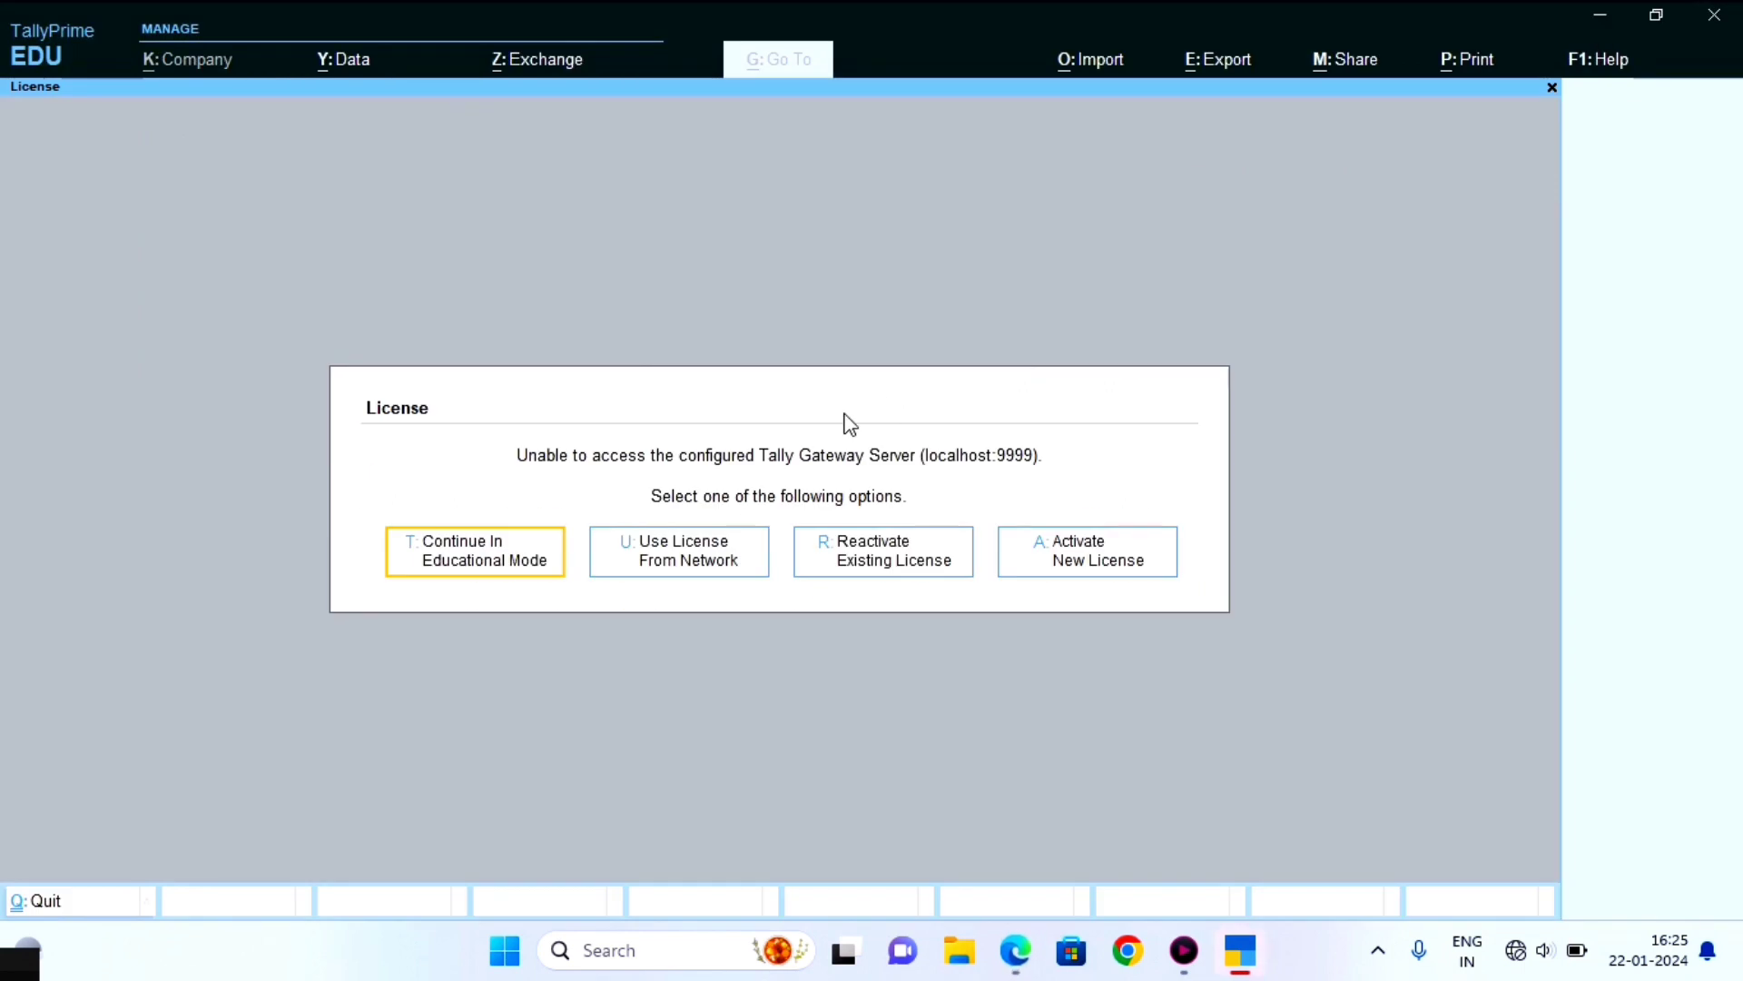
{"action": "left_click", "coordinate": [472, 559]}
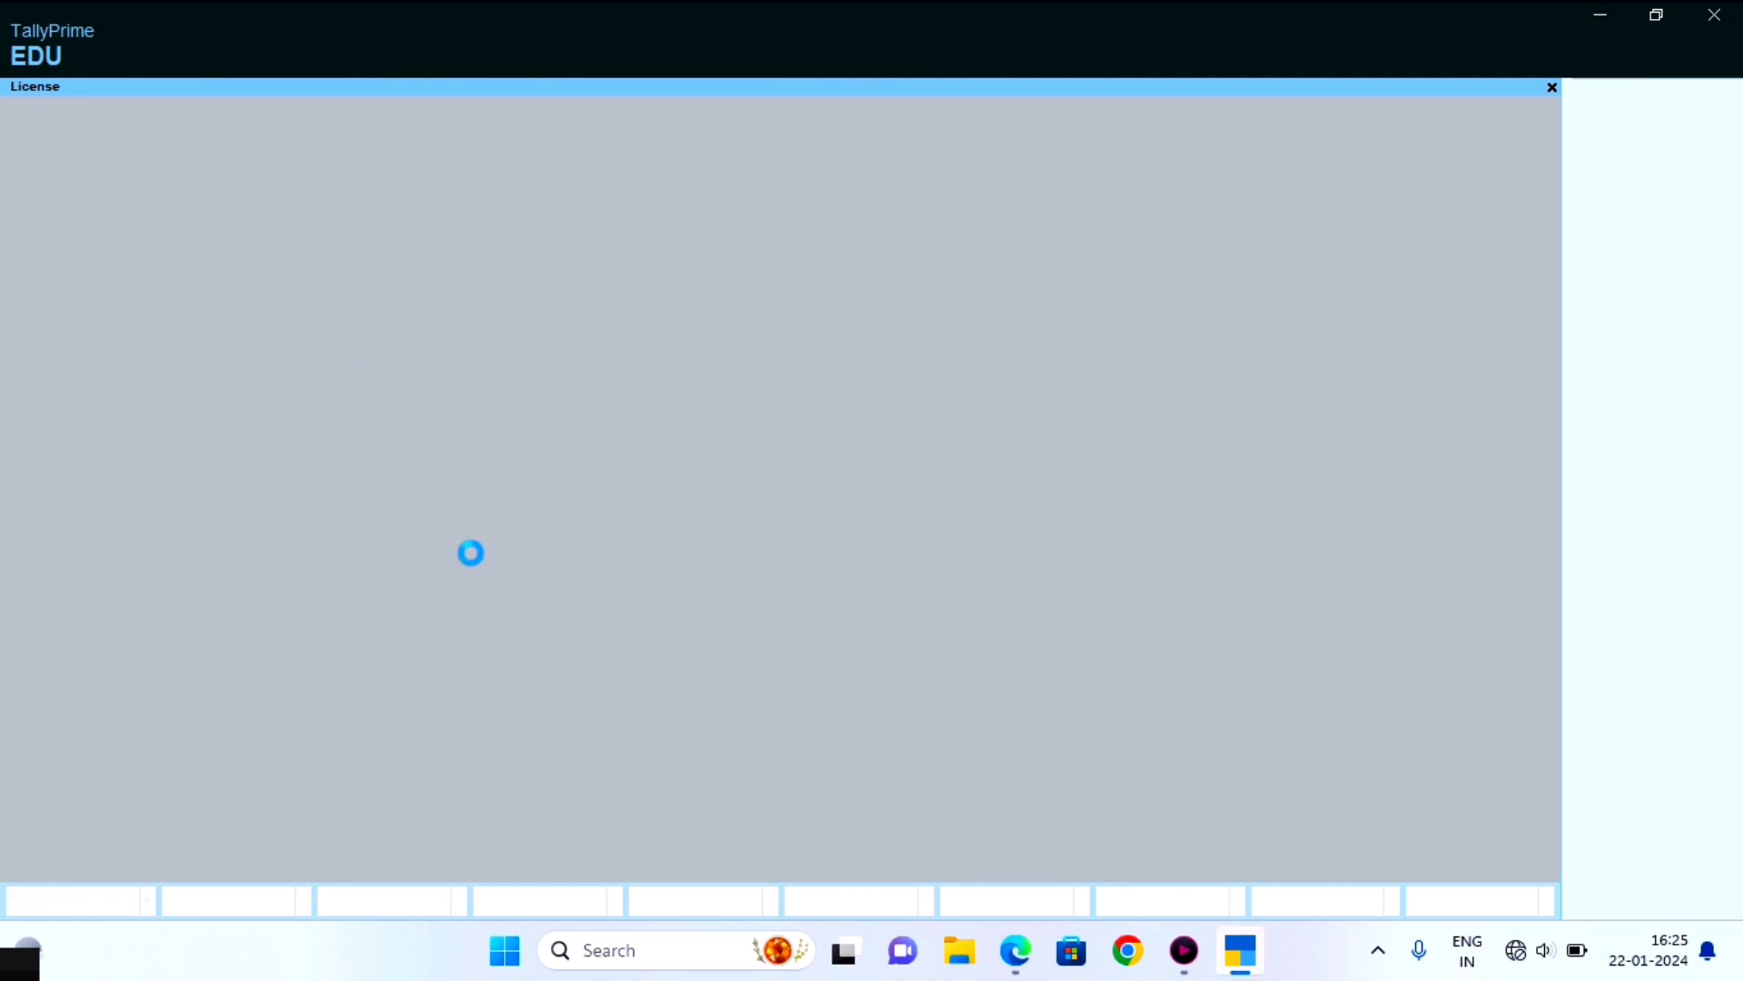
{"action": "key", "text": "Down"}
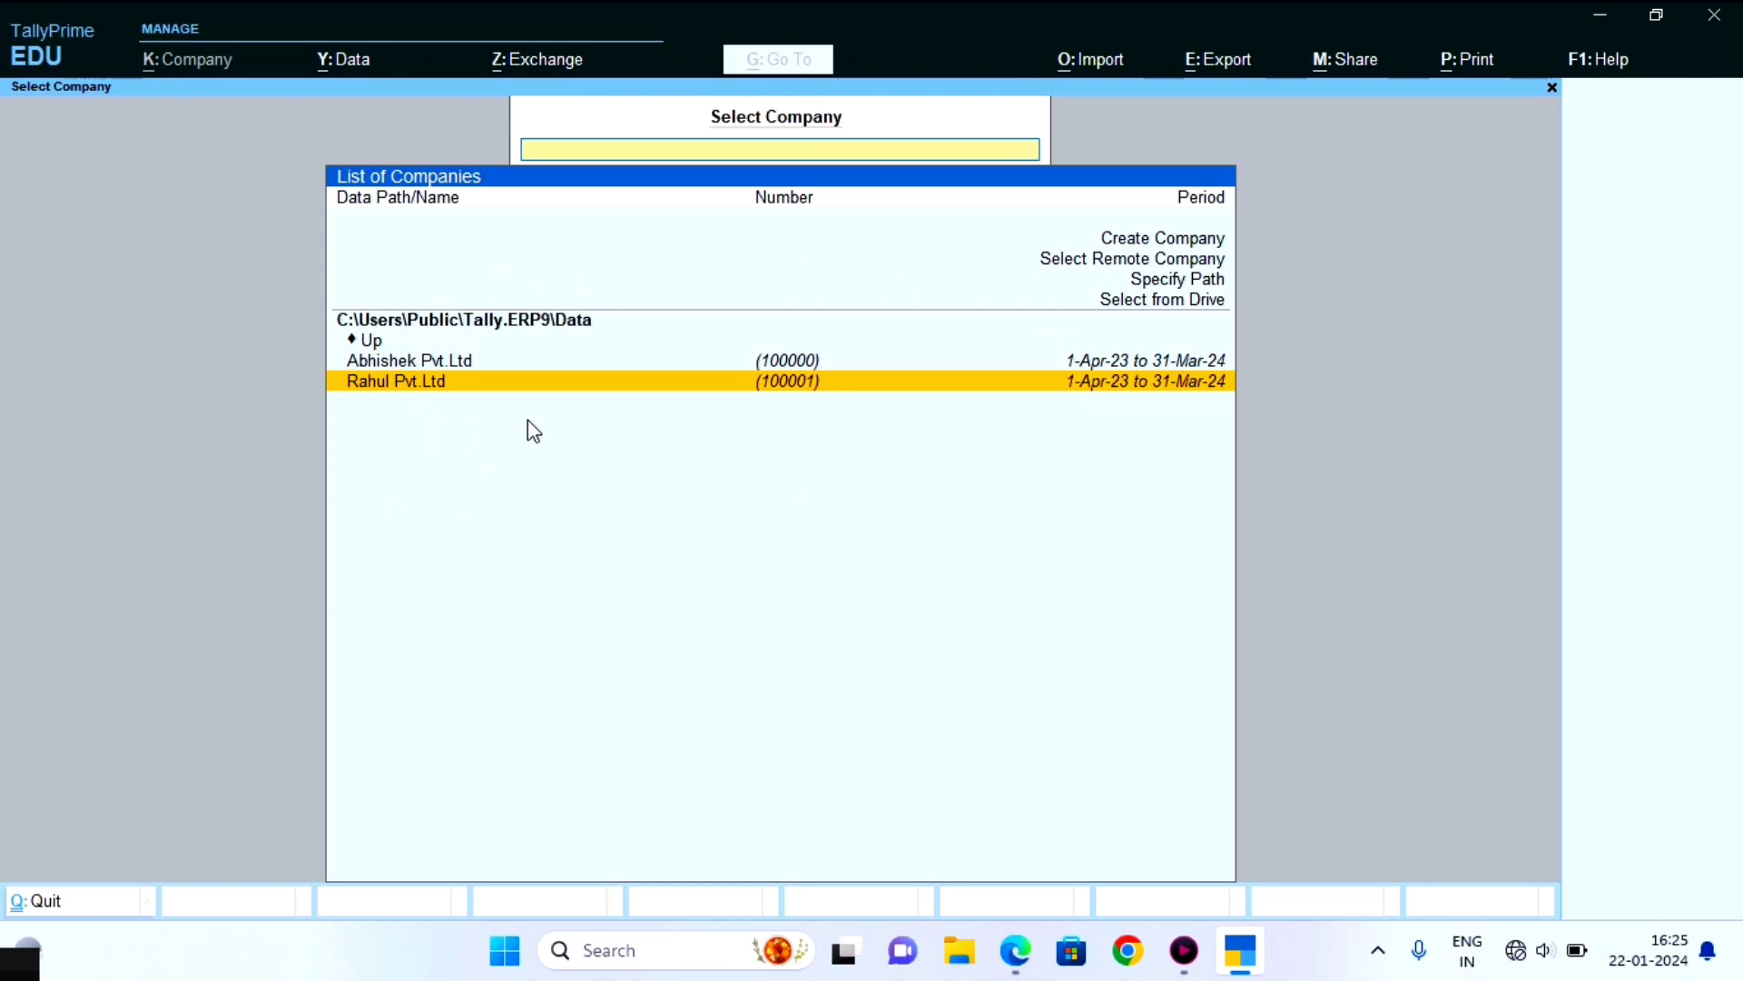
{"action": "key", "text": "Return"}
{"action": "key", "text": "Down"}
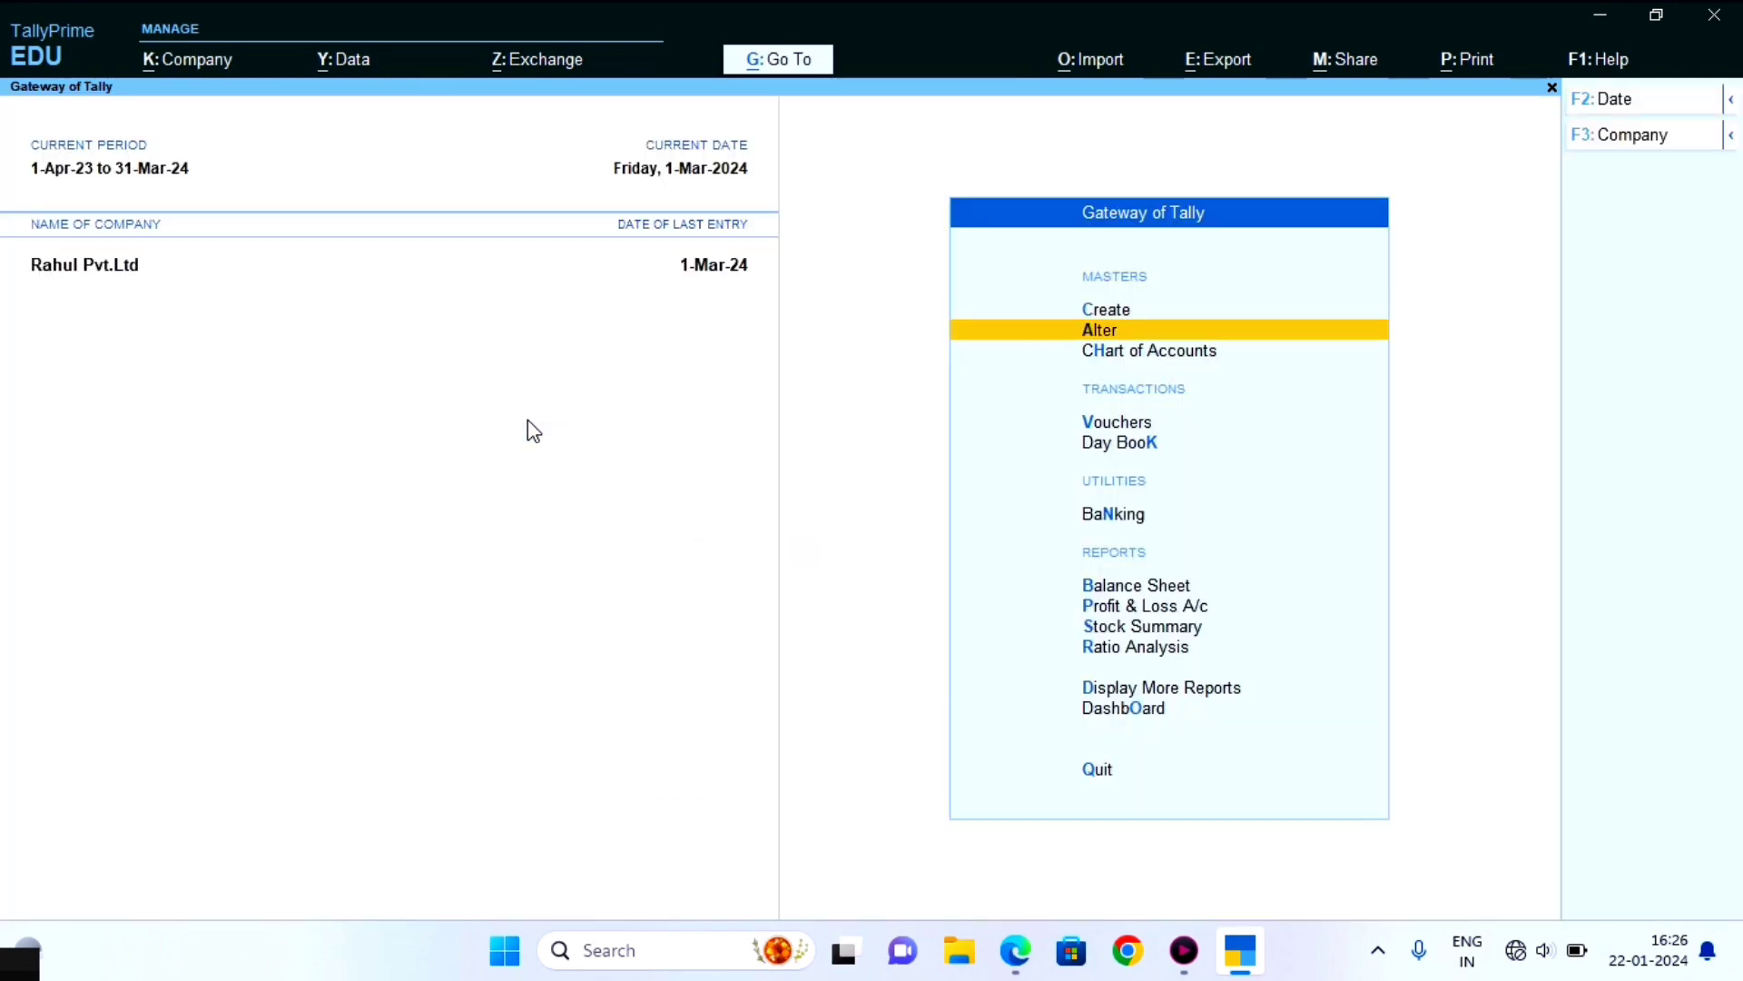
{"action": "key", "text": "Down"}
{"action": "key", "text": "Down"}
{"action": "key", "text": "Return"}
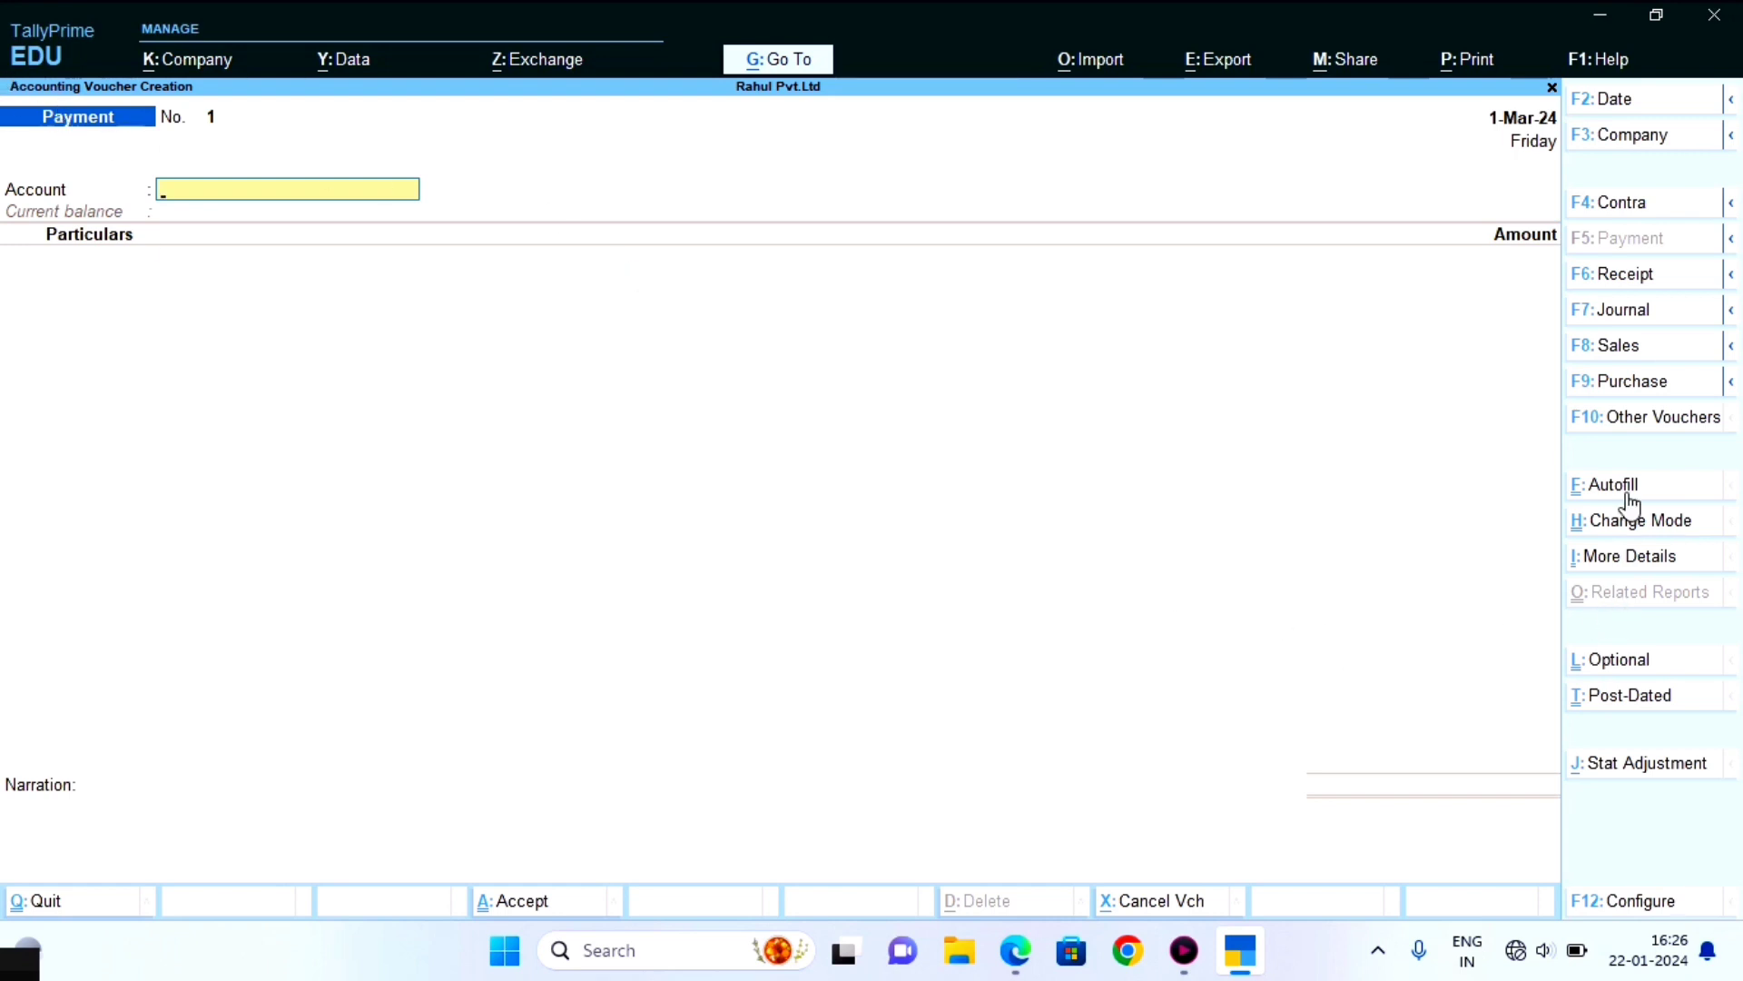
Switch to a Sales voucher and, finding no matching party, start creating a new party ledger
{"action": "left_click", "coordinate": [1611, 347]}
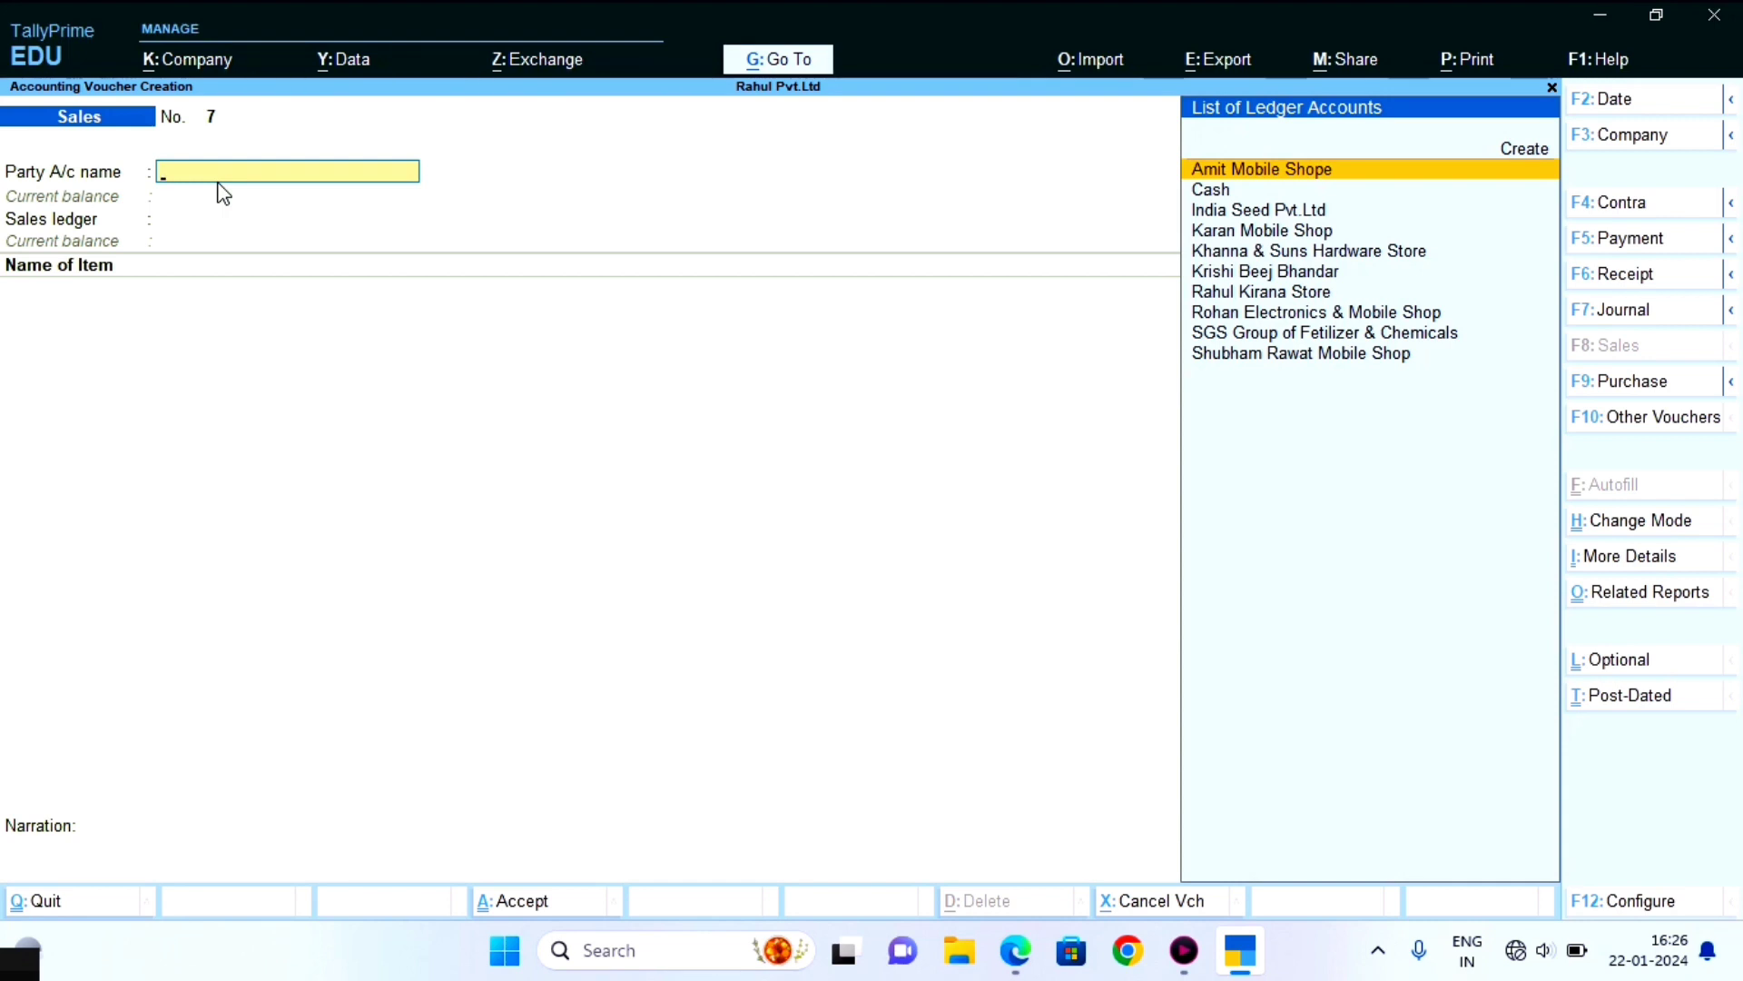
{"action": "type", "text": "ra"}
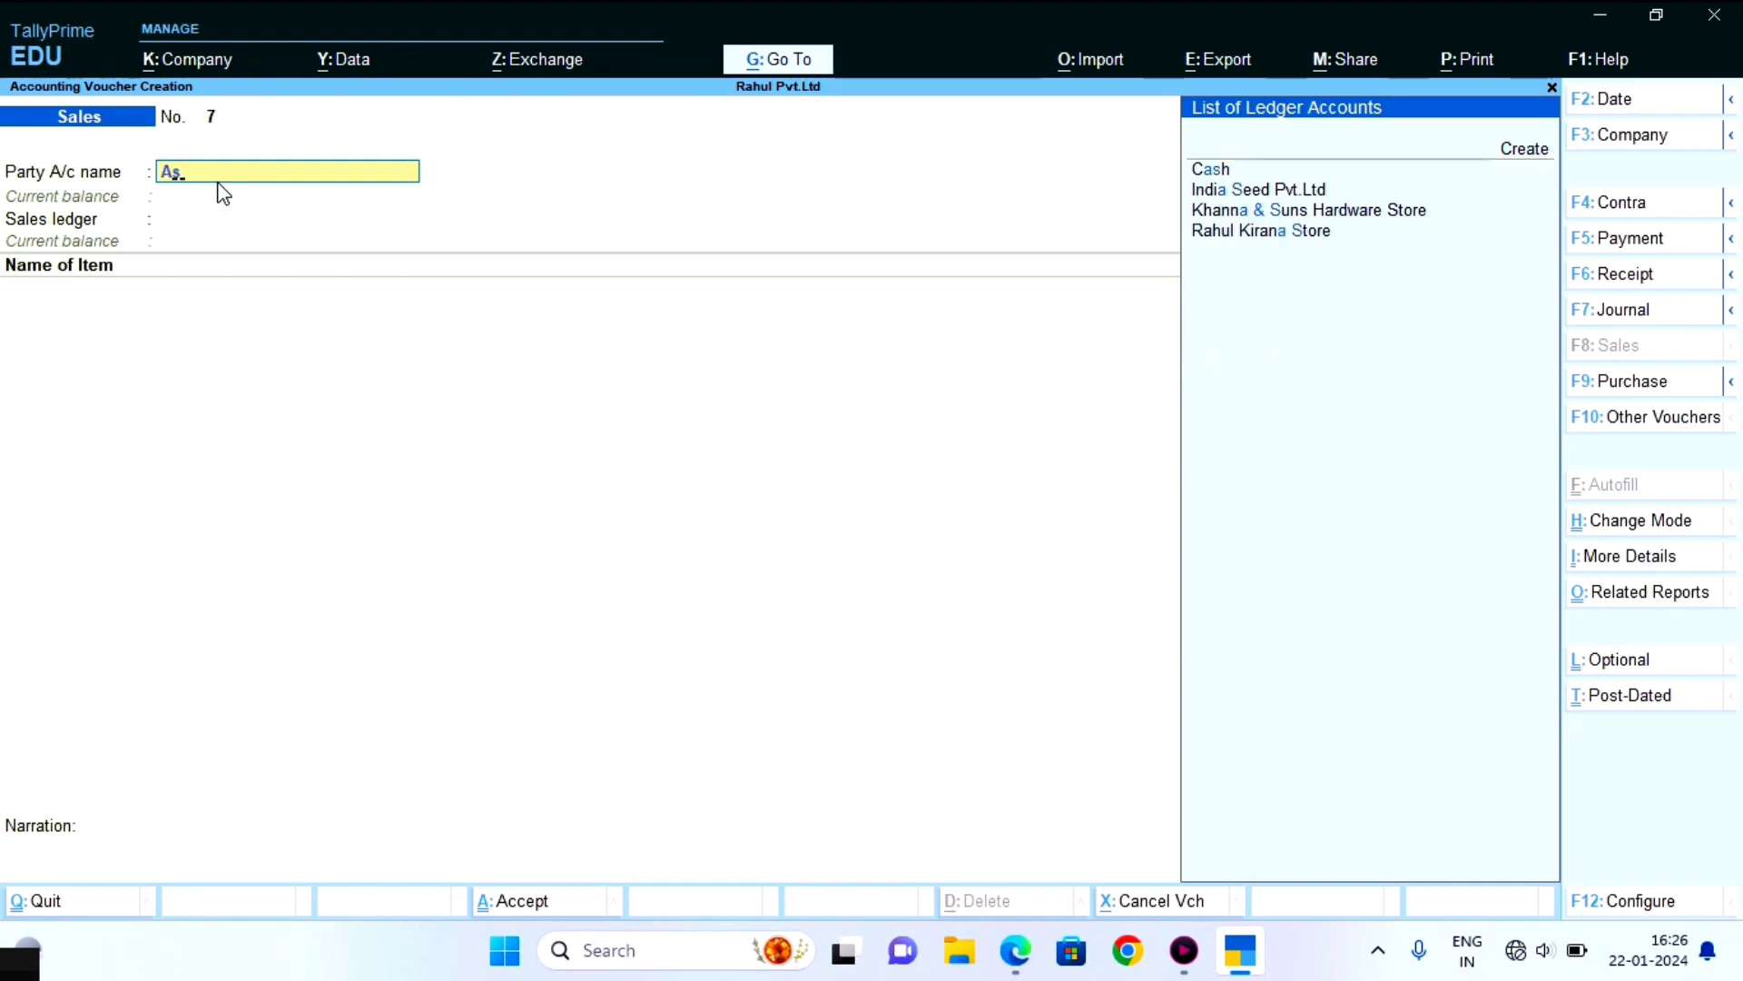
{"action": "key", "text": "BackSpace"}
{"action": "key", "text": "BackSpace"}
{"action": "type", "text": "ash"}
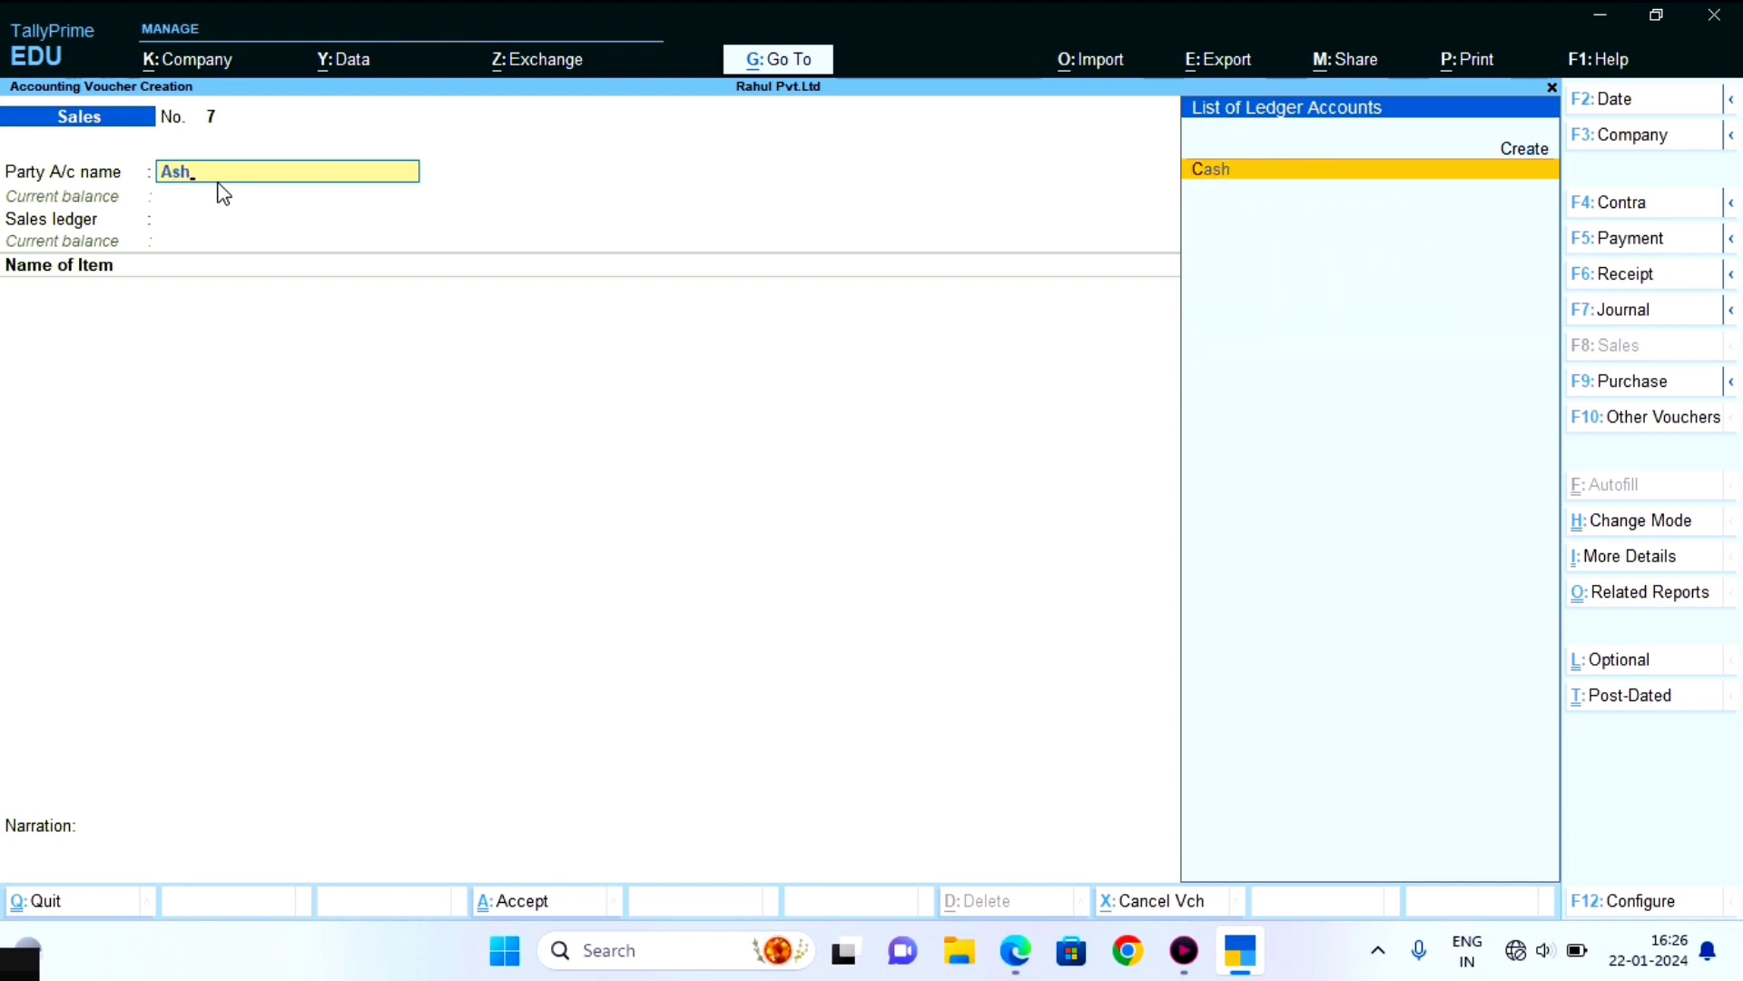
{"action": "key", "text": "BackSpace"}
{"action": "key", "text": "BackSpace"}
{"action": "key", "text": "BackSpace"}
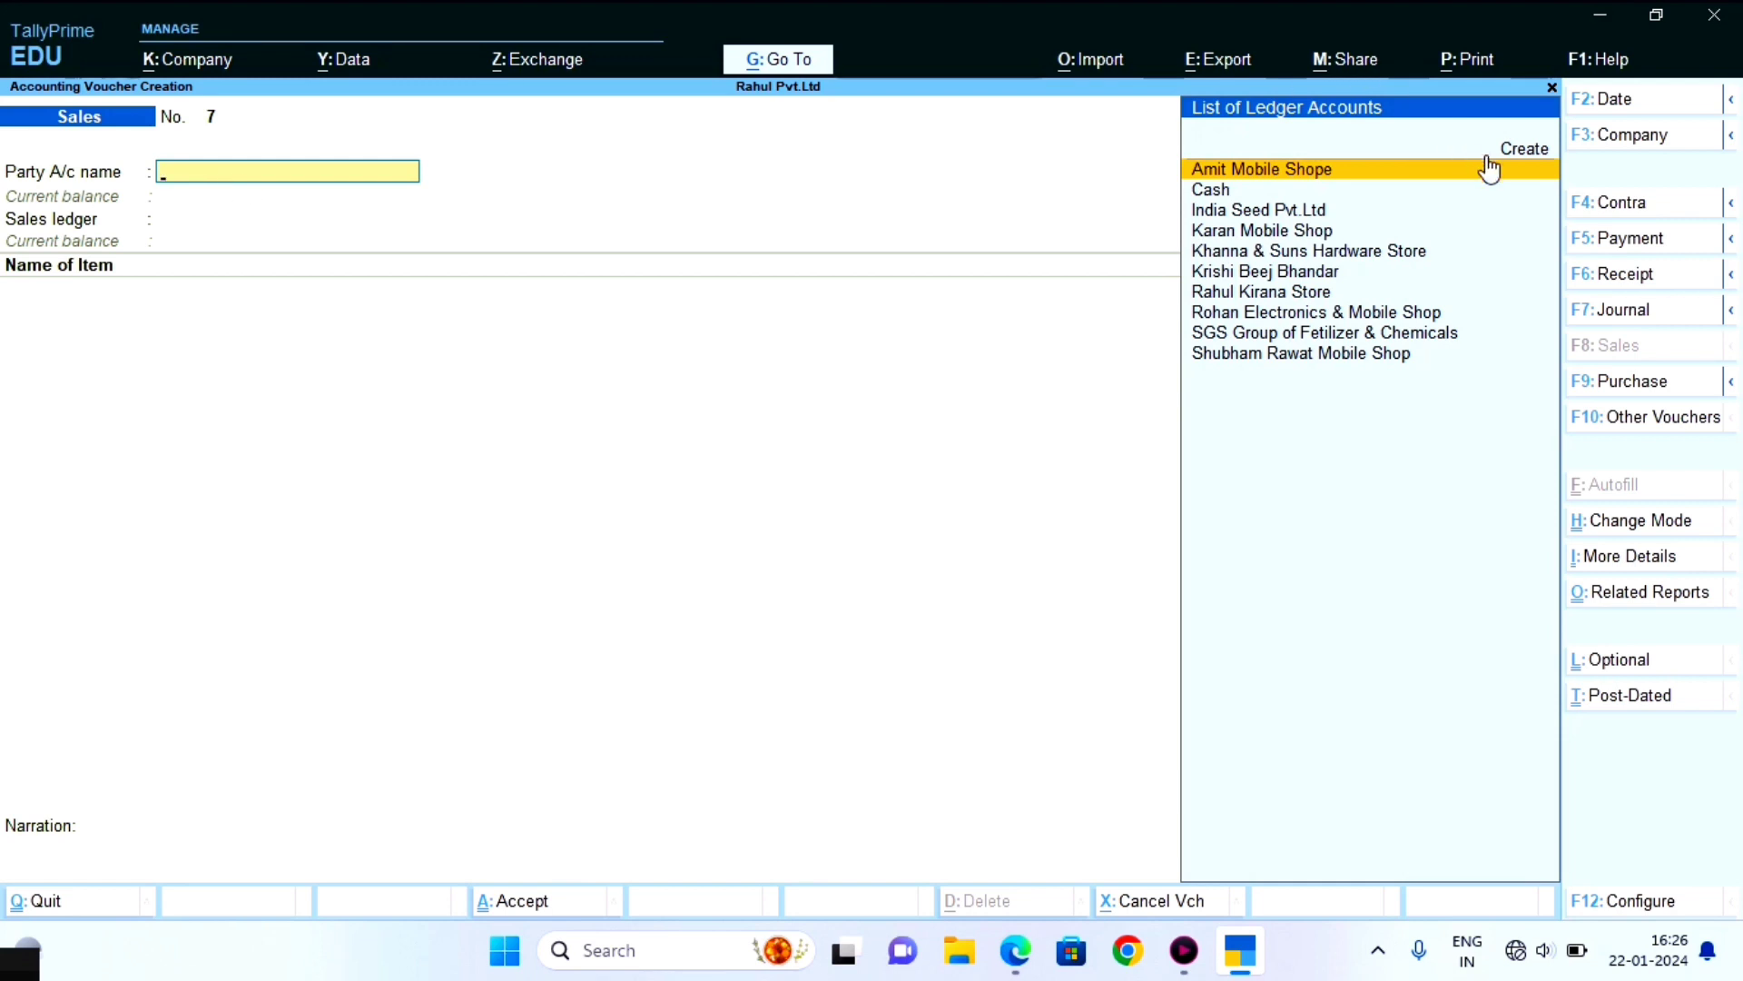
{"action": "left_click", "coordinate": [1493, 155]}
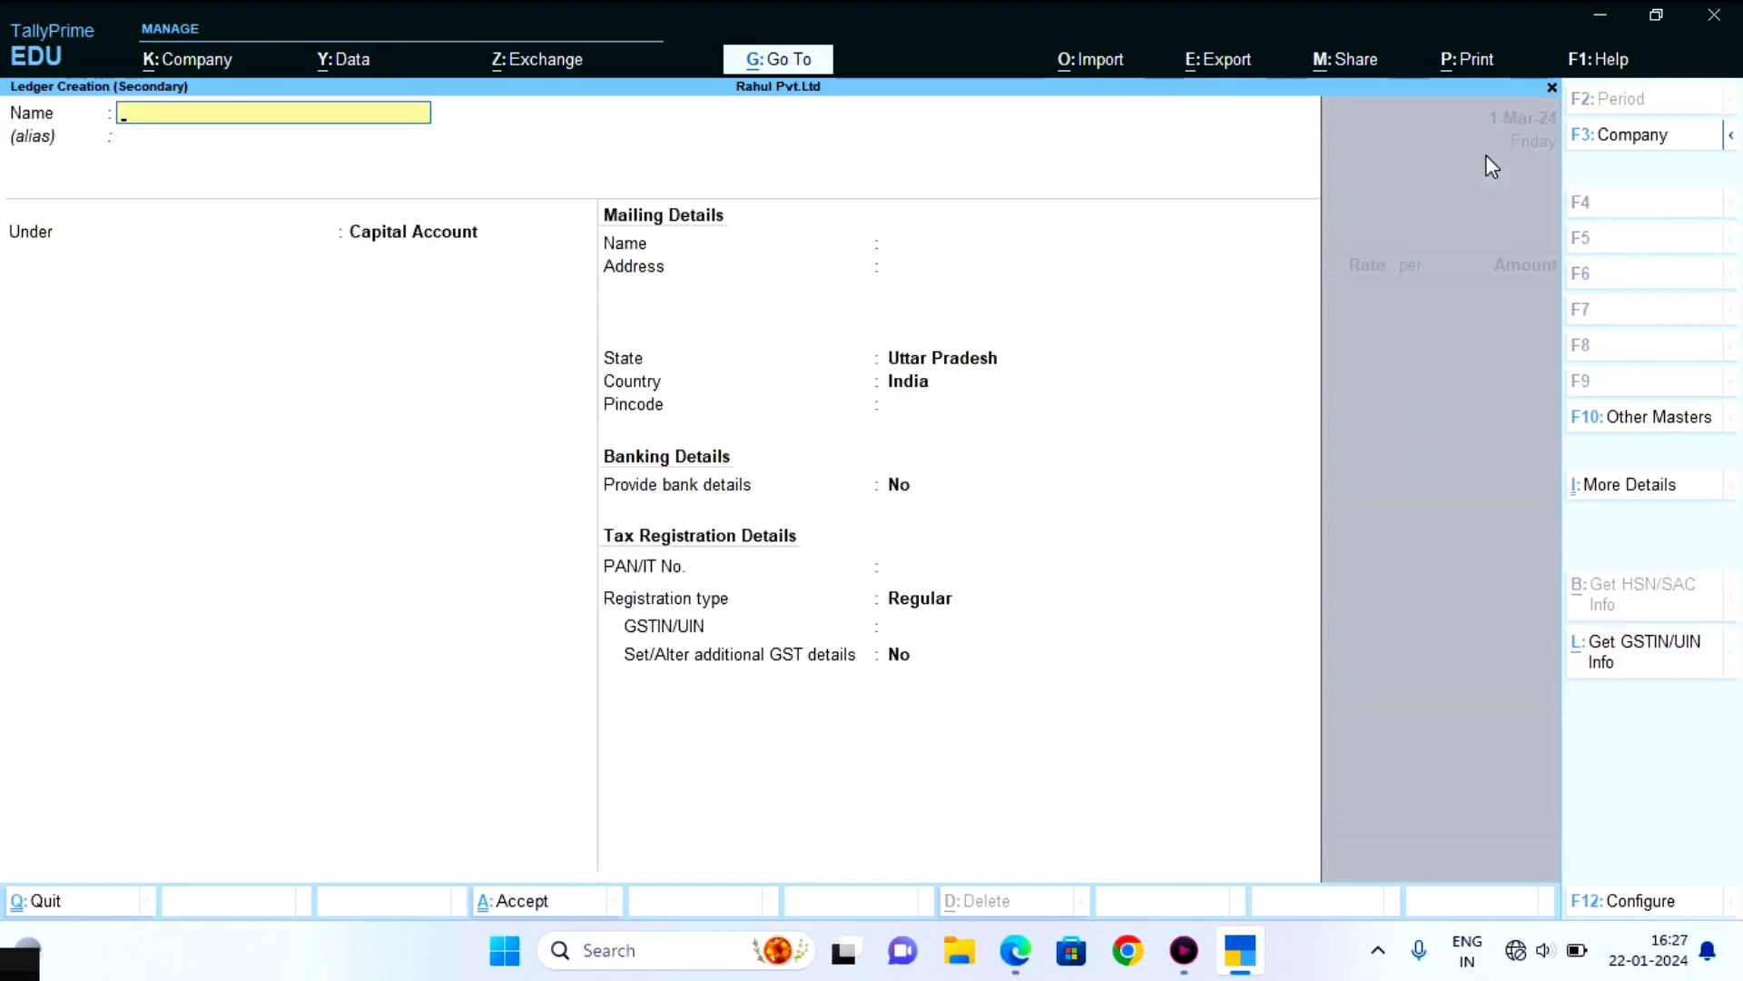
Name the ledger Ashish Krisi Beej Bhandar, group it under Sundry Debtors, and keep bill-by-bill Yes
{"action": "type", "text": "Ashish Krisi Beej Bhandar"}
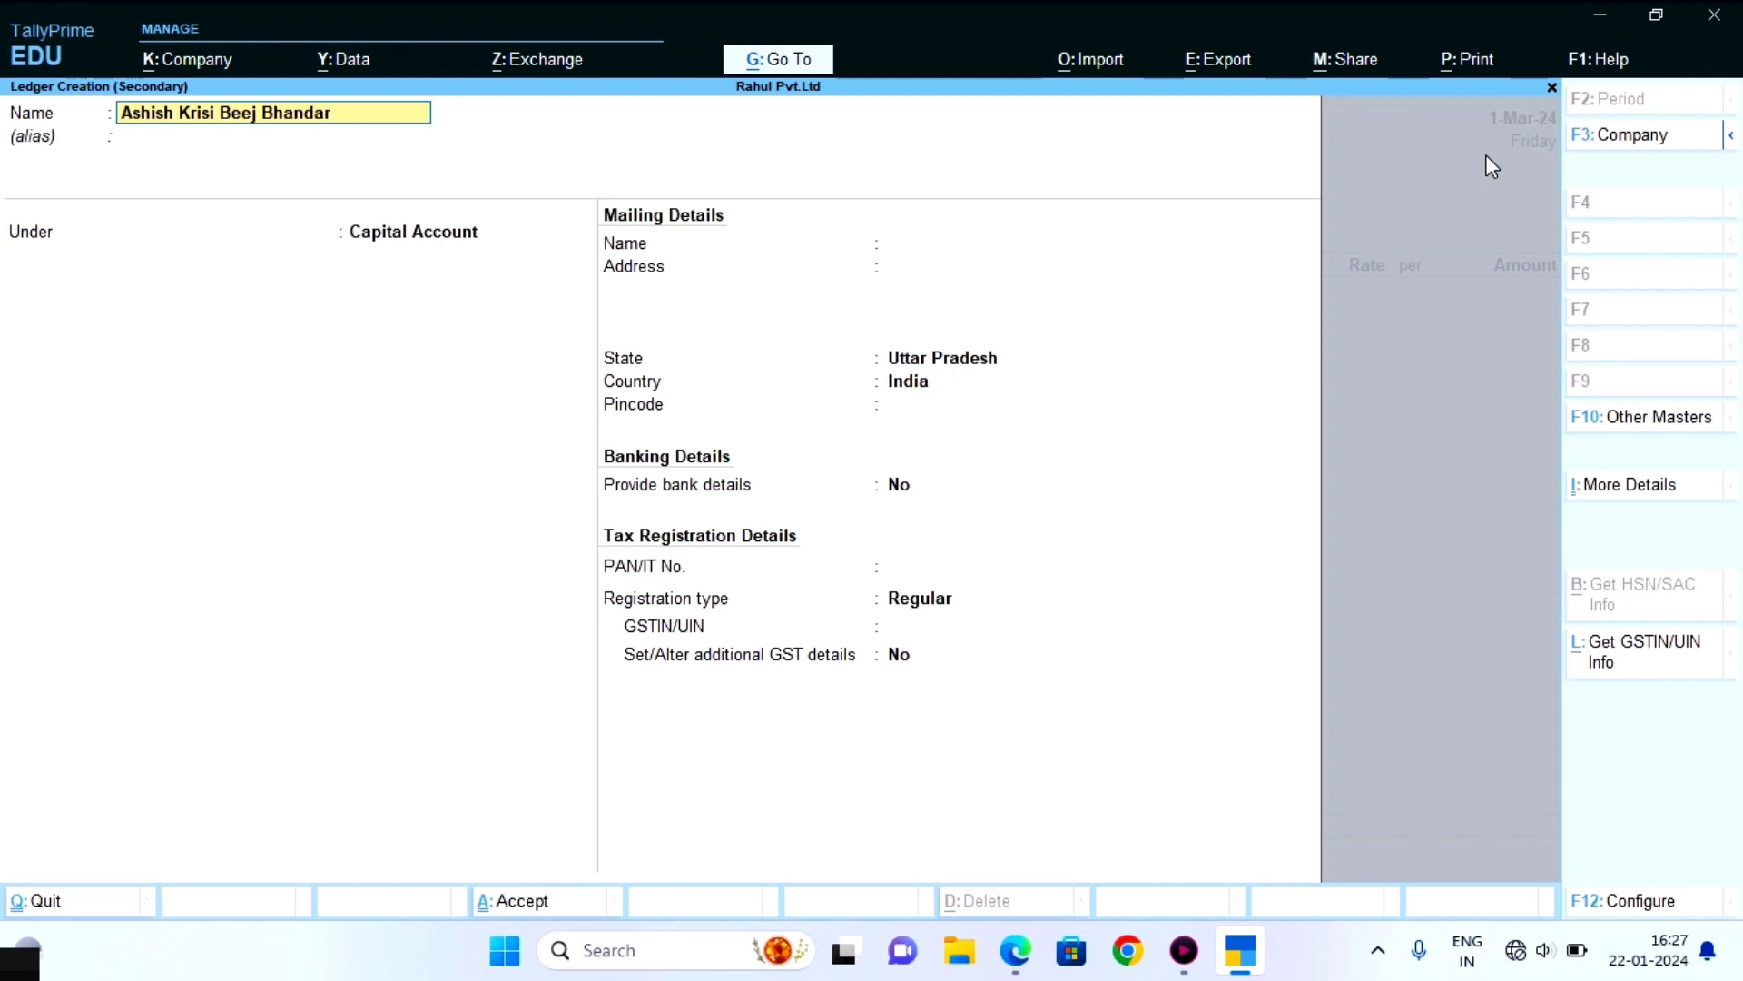
{"action": "key", "text": "Return"}
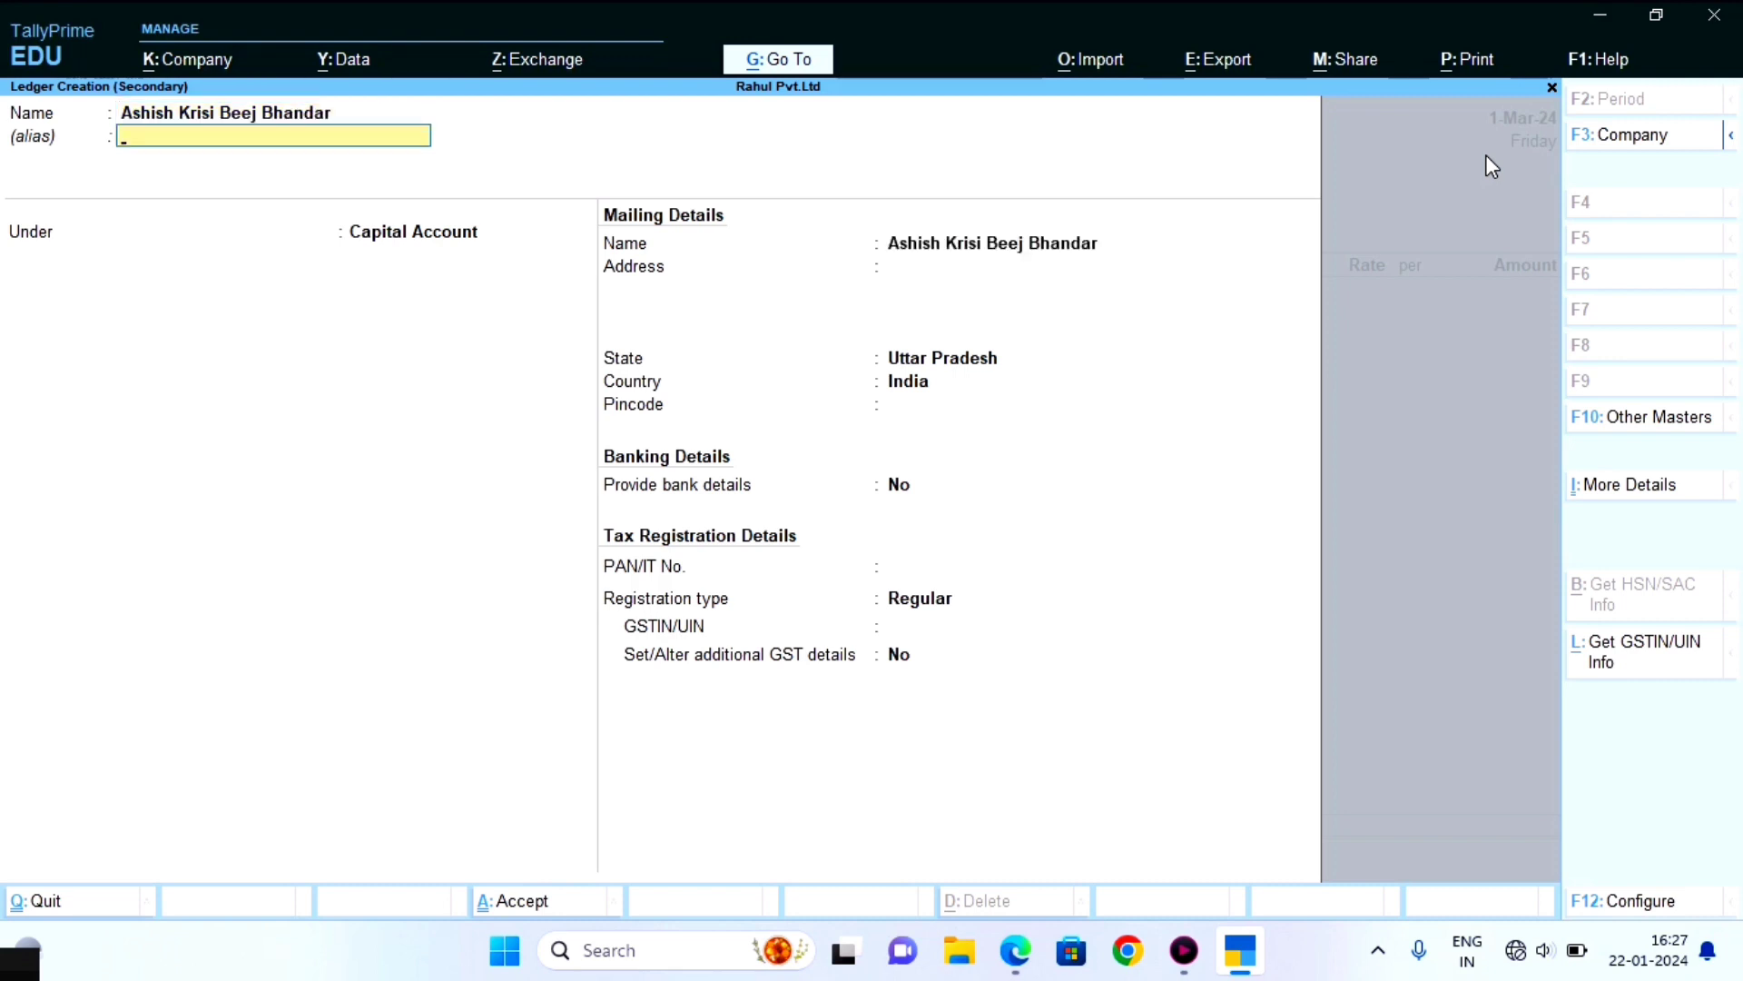
{"action": "key", "text": "Return"}
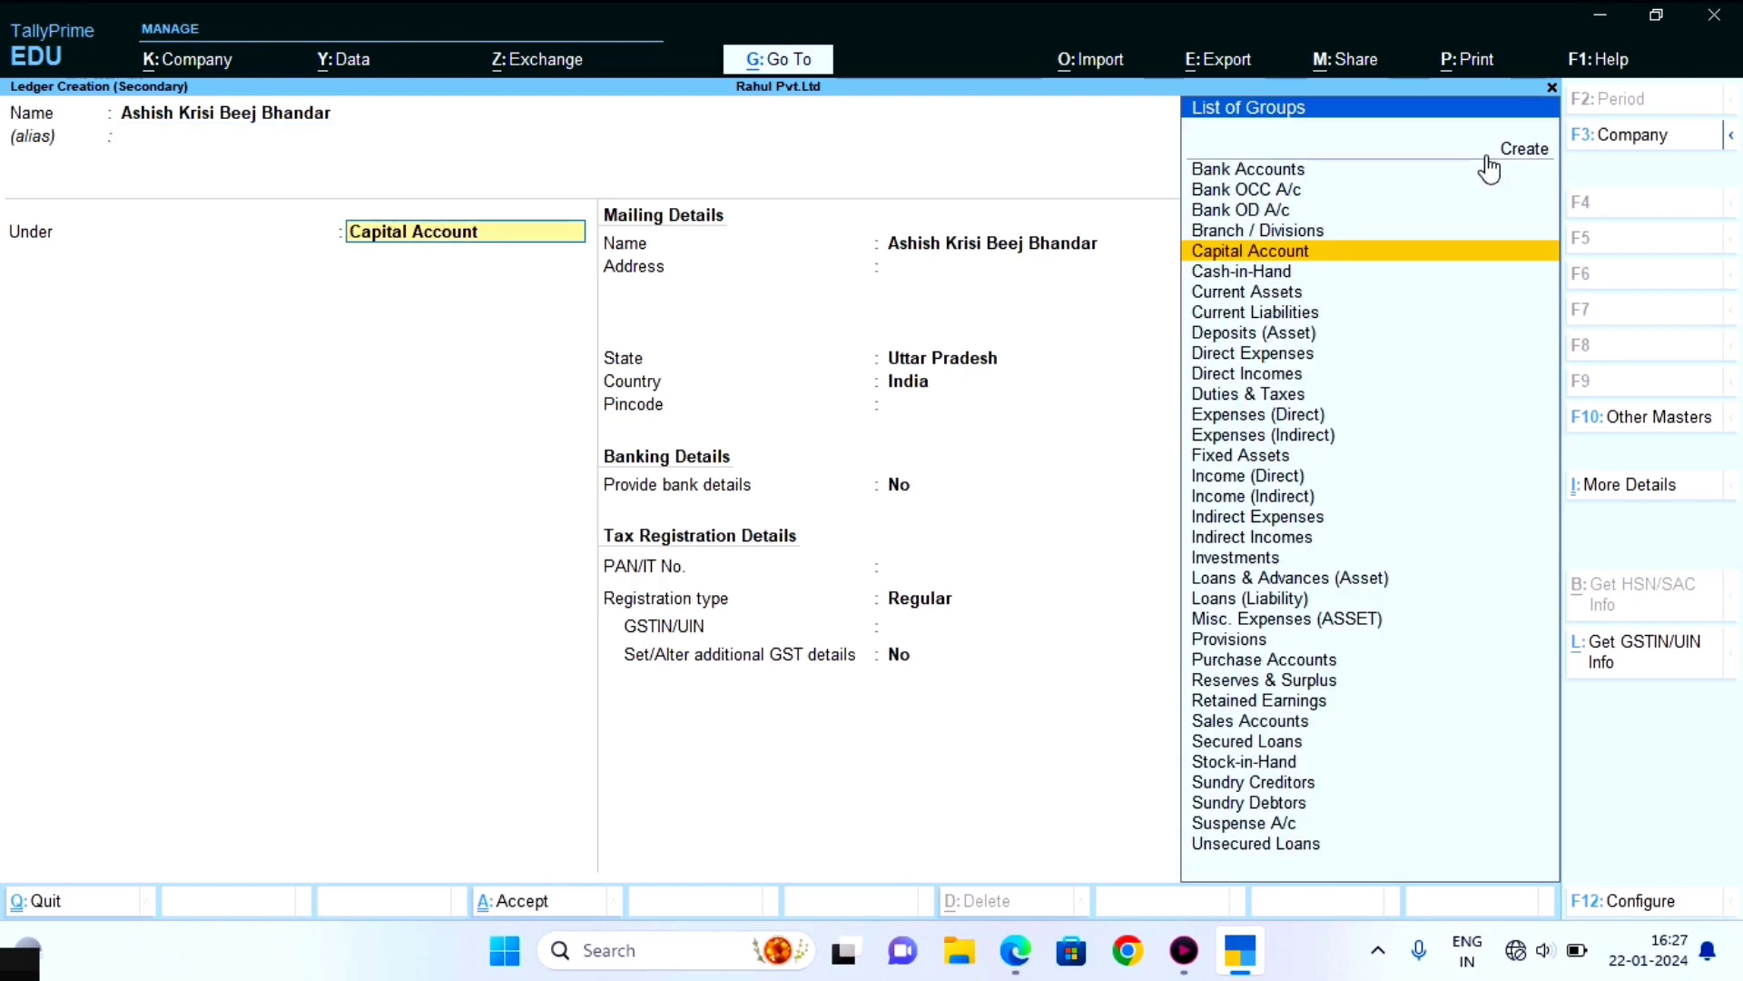
{"action": "type", "text": "Su"}
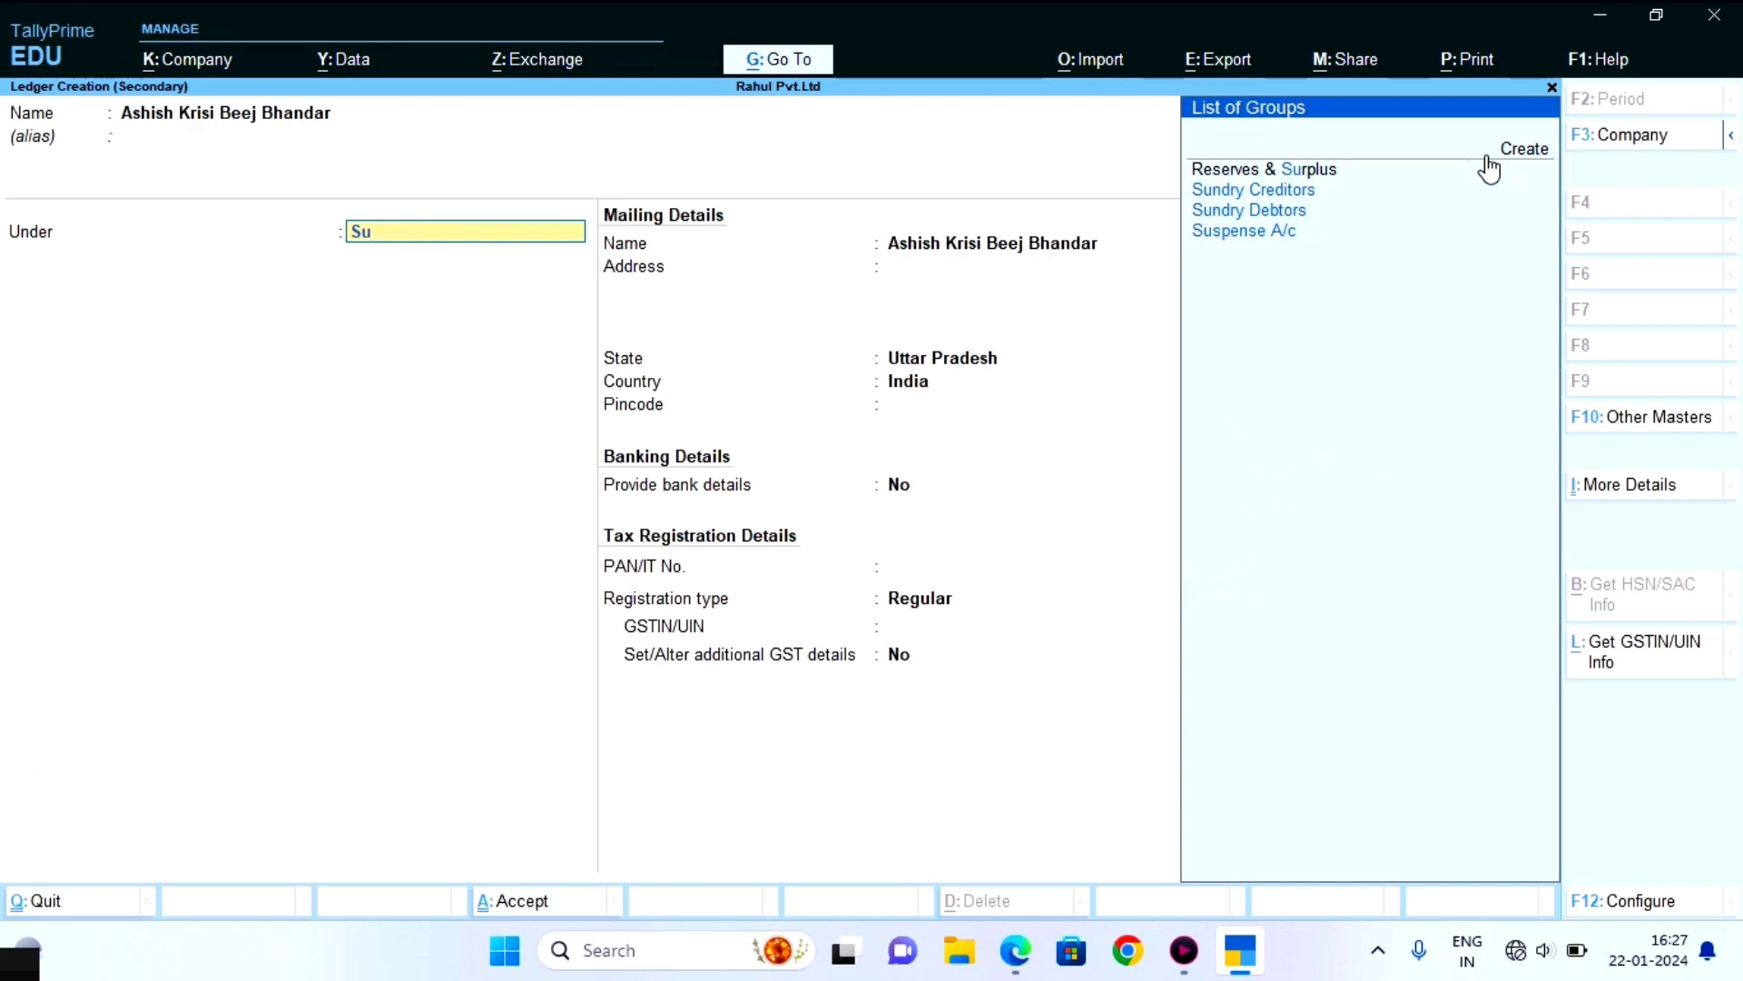
{"action": "type", "text": "n"}
{"action": "key", "text": "Down"}
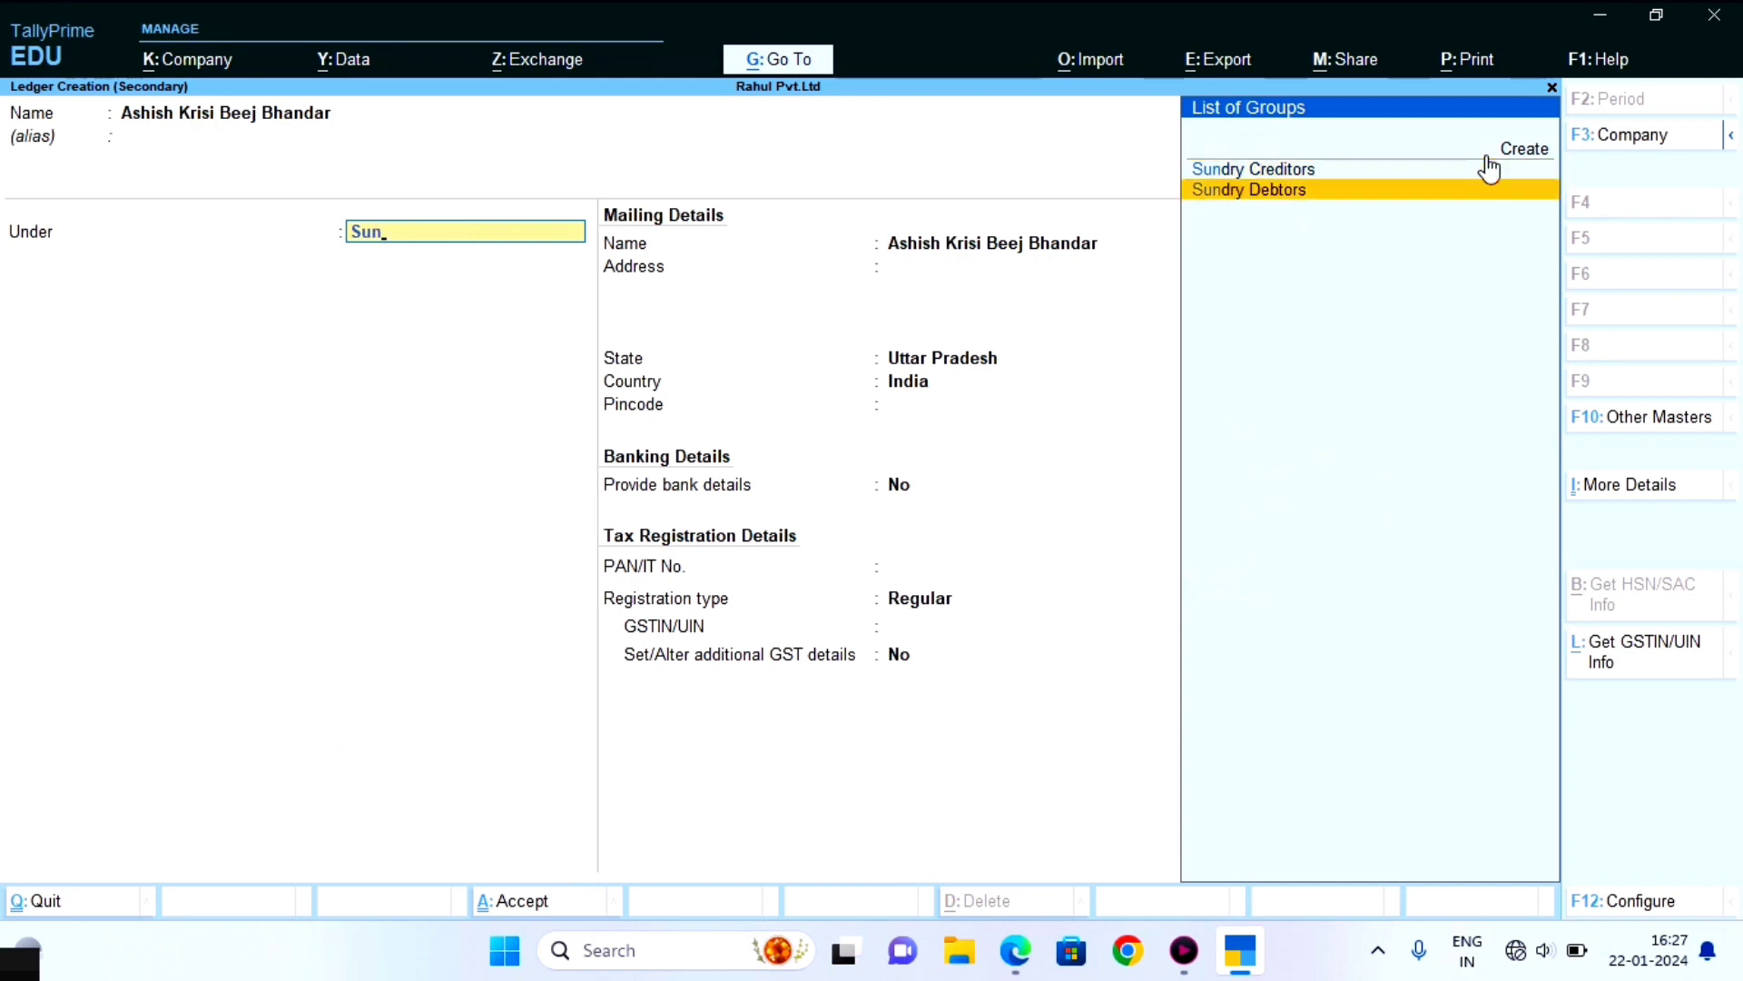
{"action": "key", "text": "Return"}
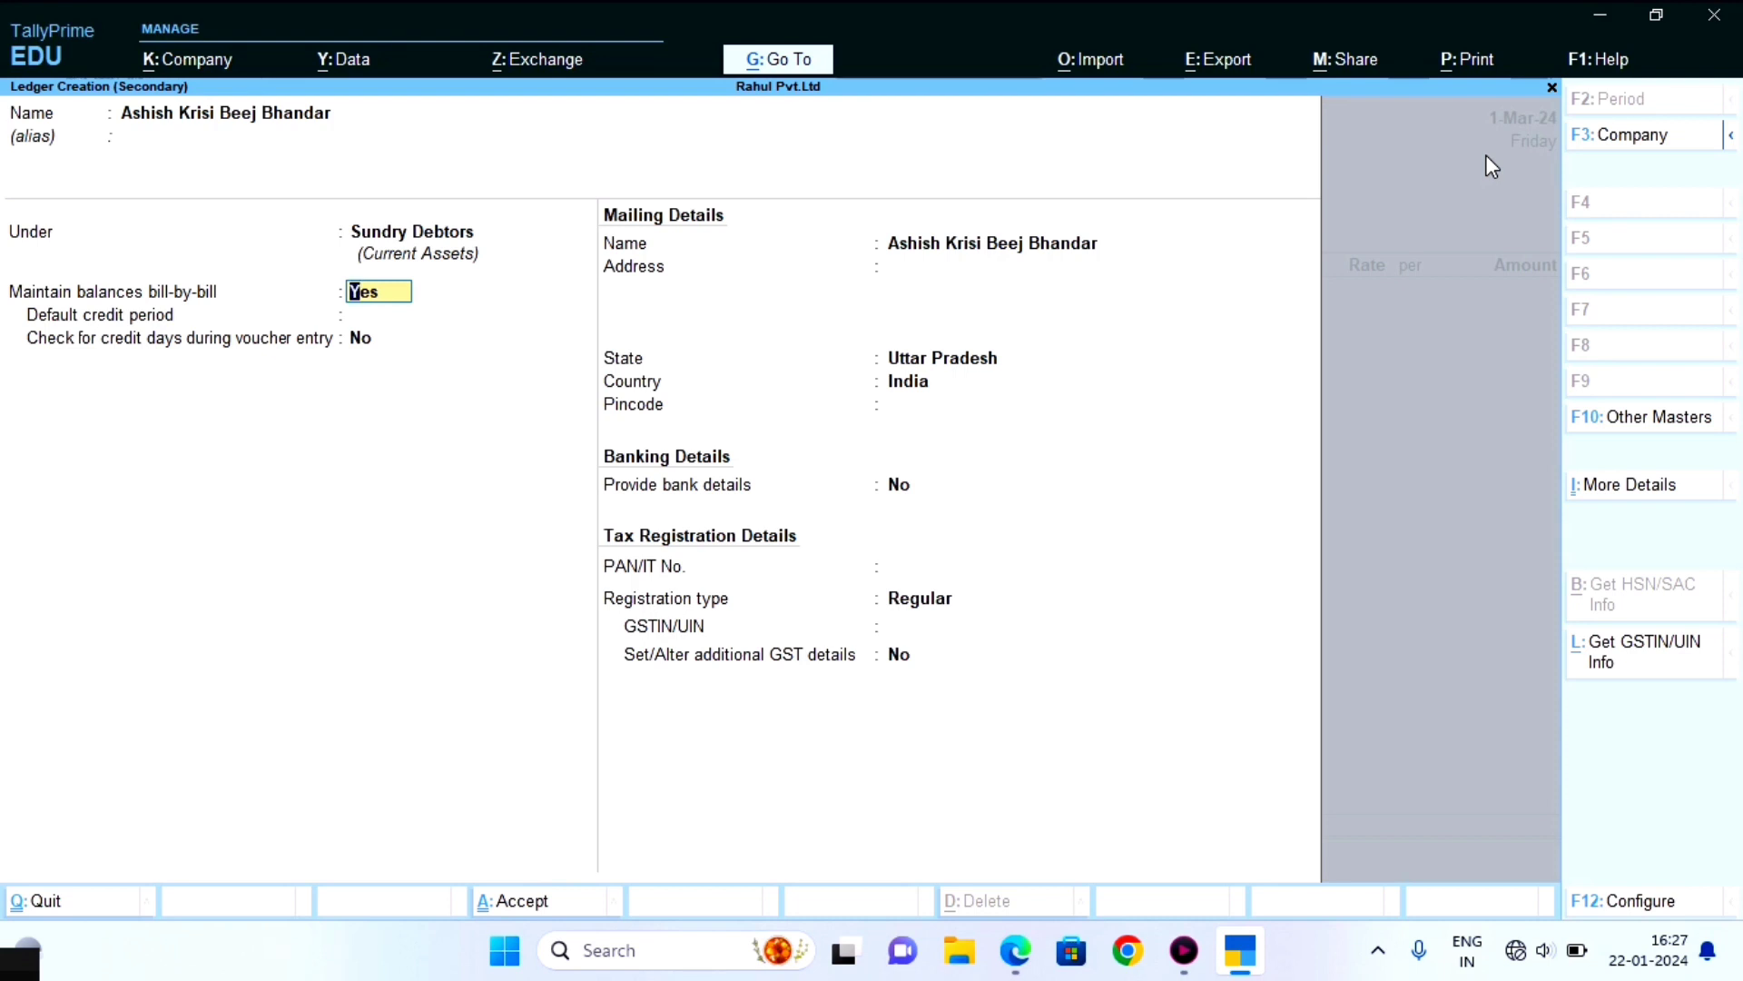
{"action": "key", "text": "Return"}
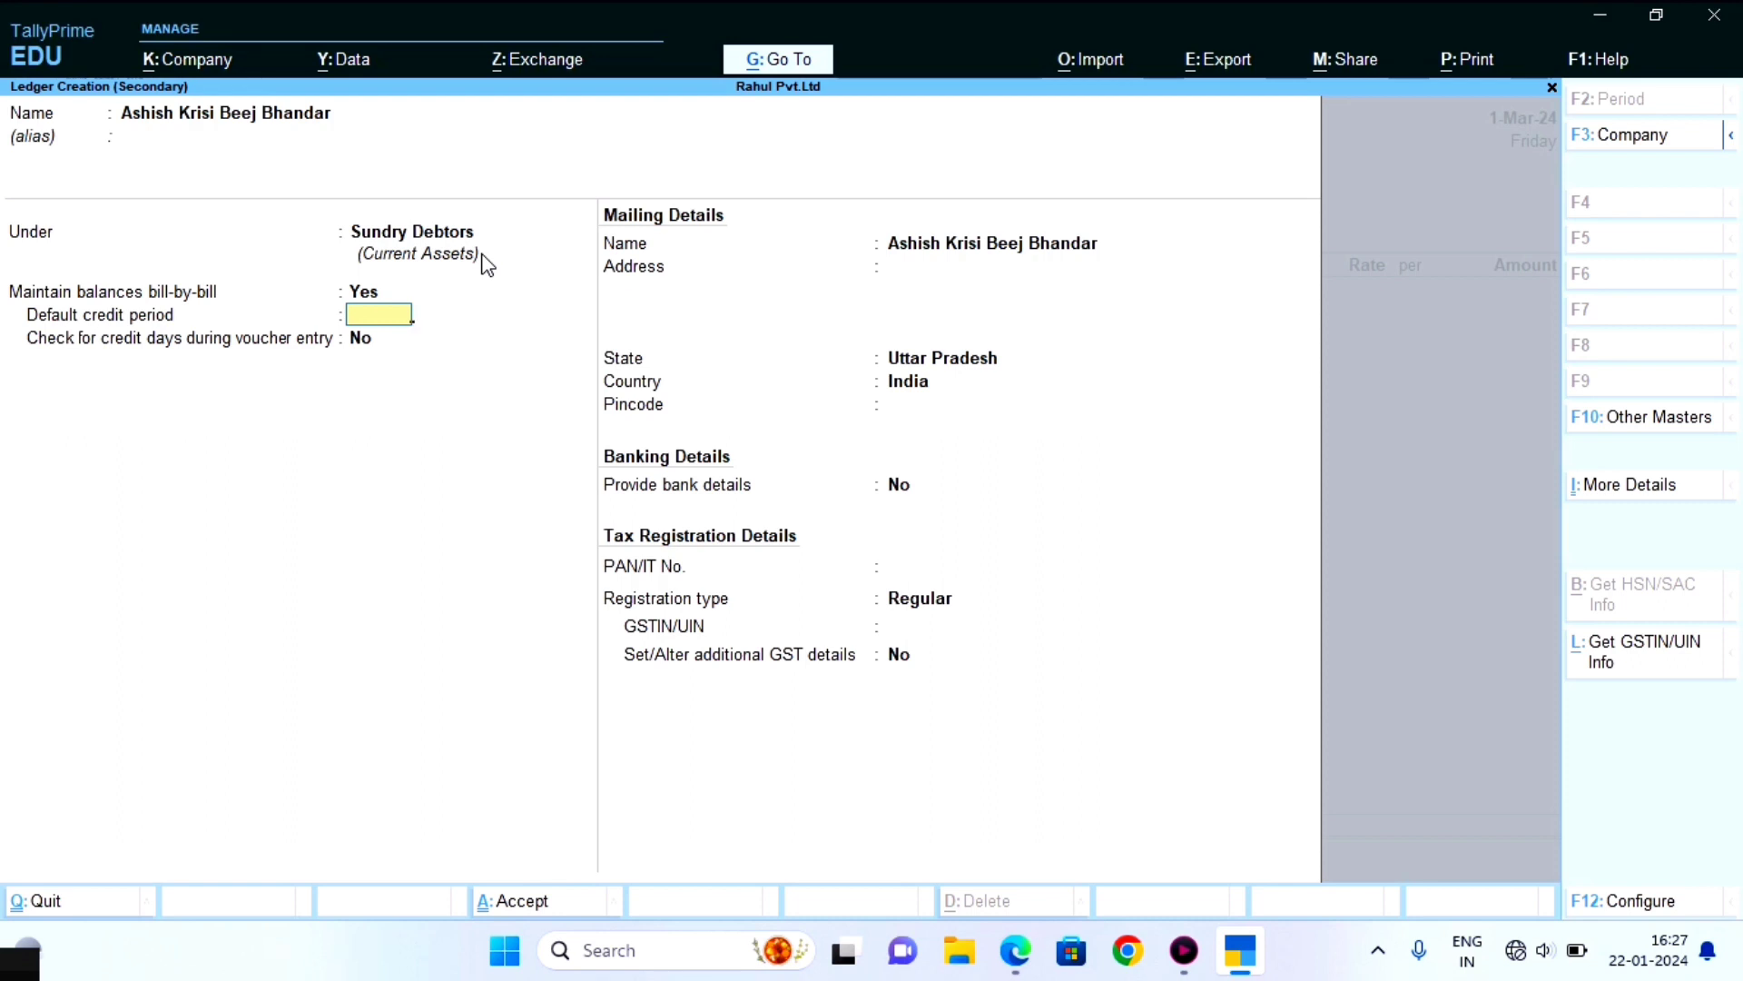
{"action": "key", "text": "Return"}
Enter Delhi as the address and state, and fill in the party's pincode
{"action": "key", "text": "Return"}
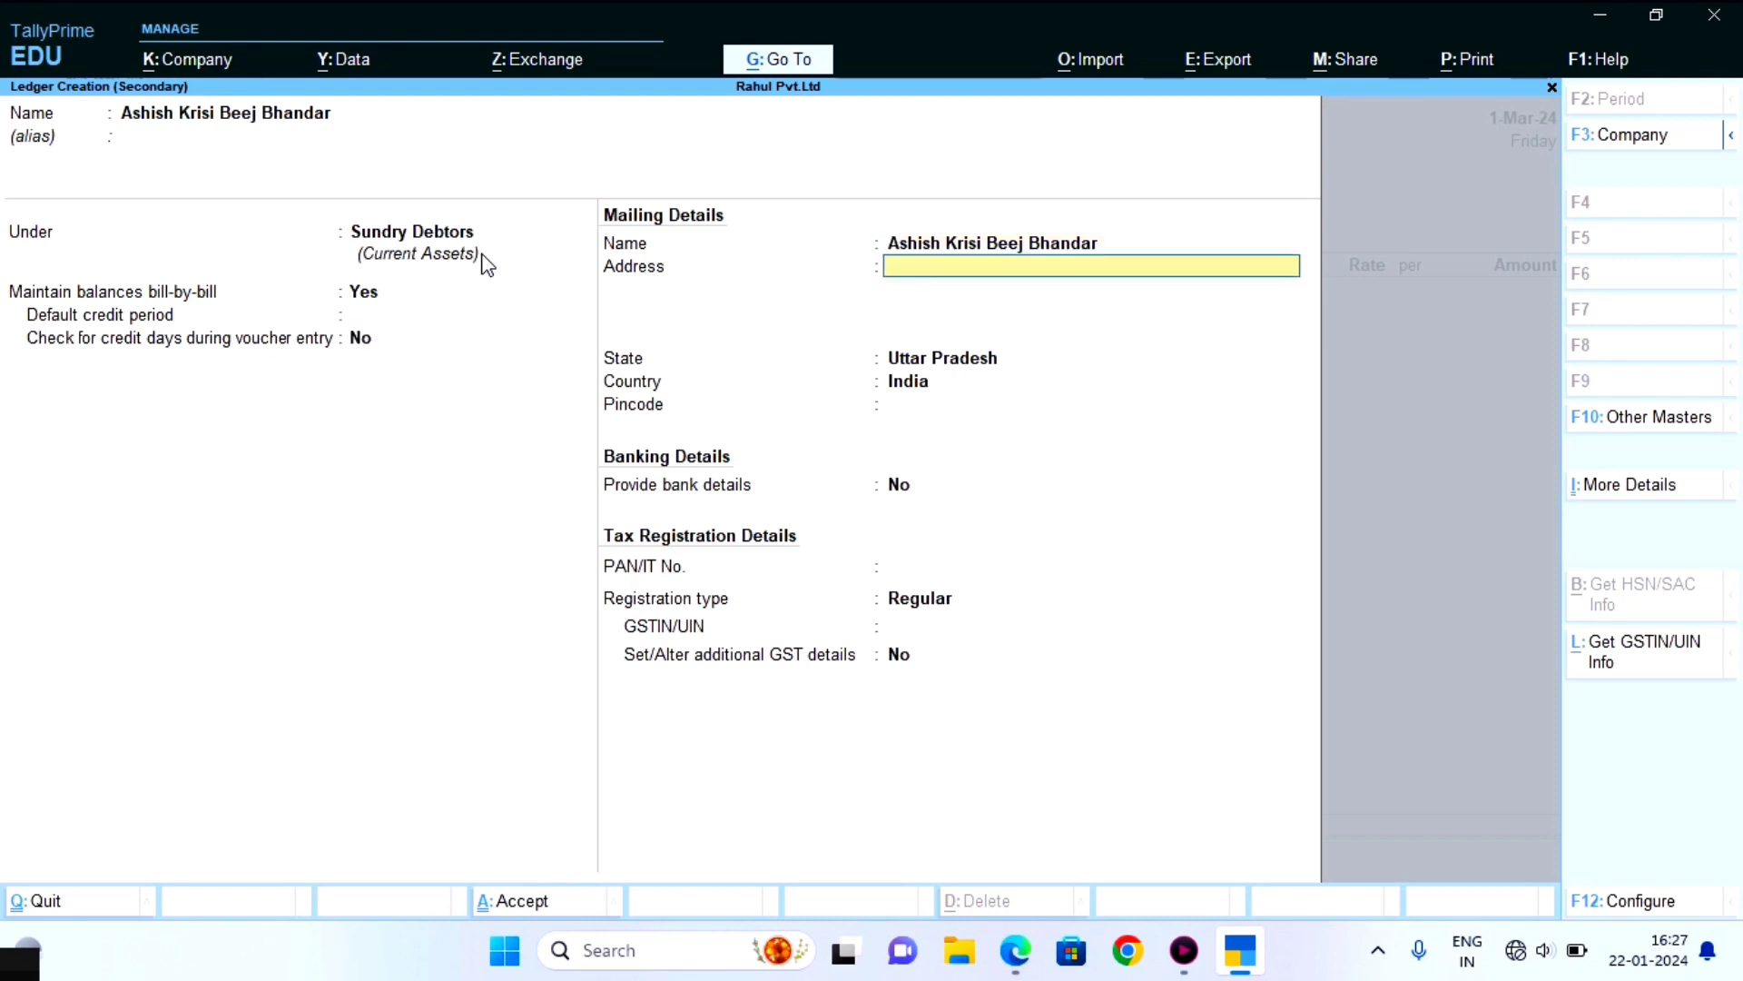
{"action": "type", "text": "A"}
{"action": "key", "text": "BackSpace"}
{"action": "type", "text": "Delhi"}
{"action": "key", "text": "Return"}
{"action": "key", "text": "Return"}
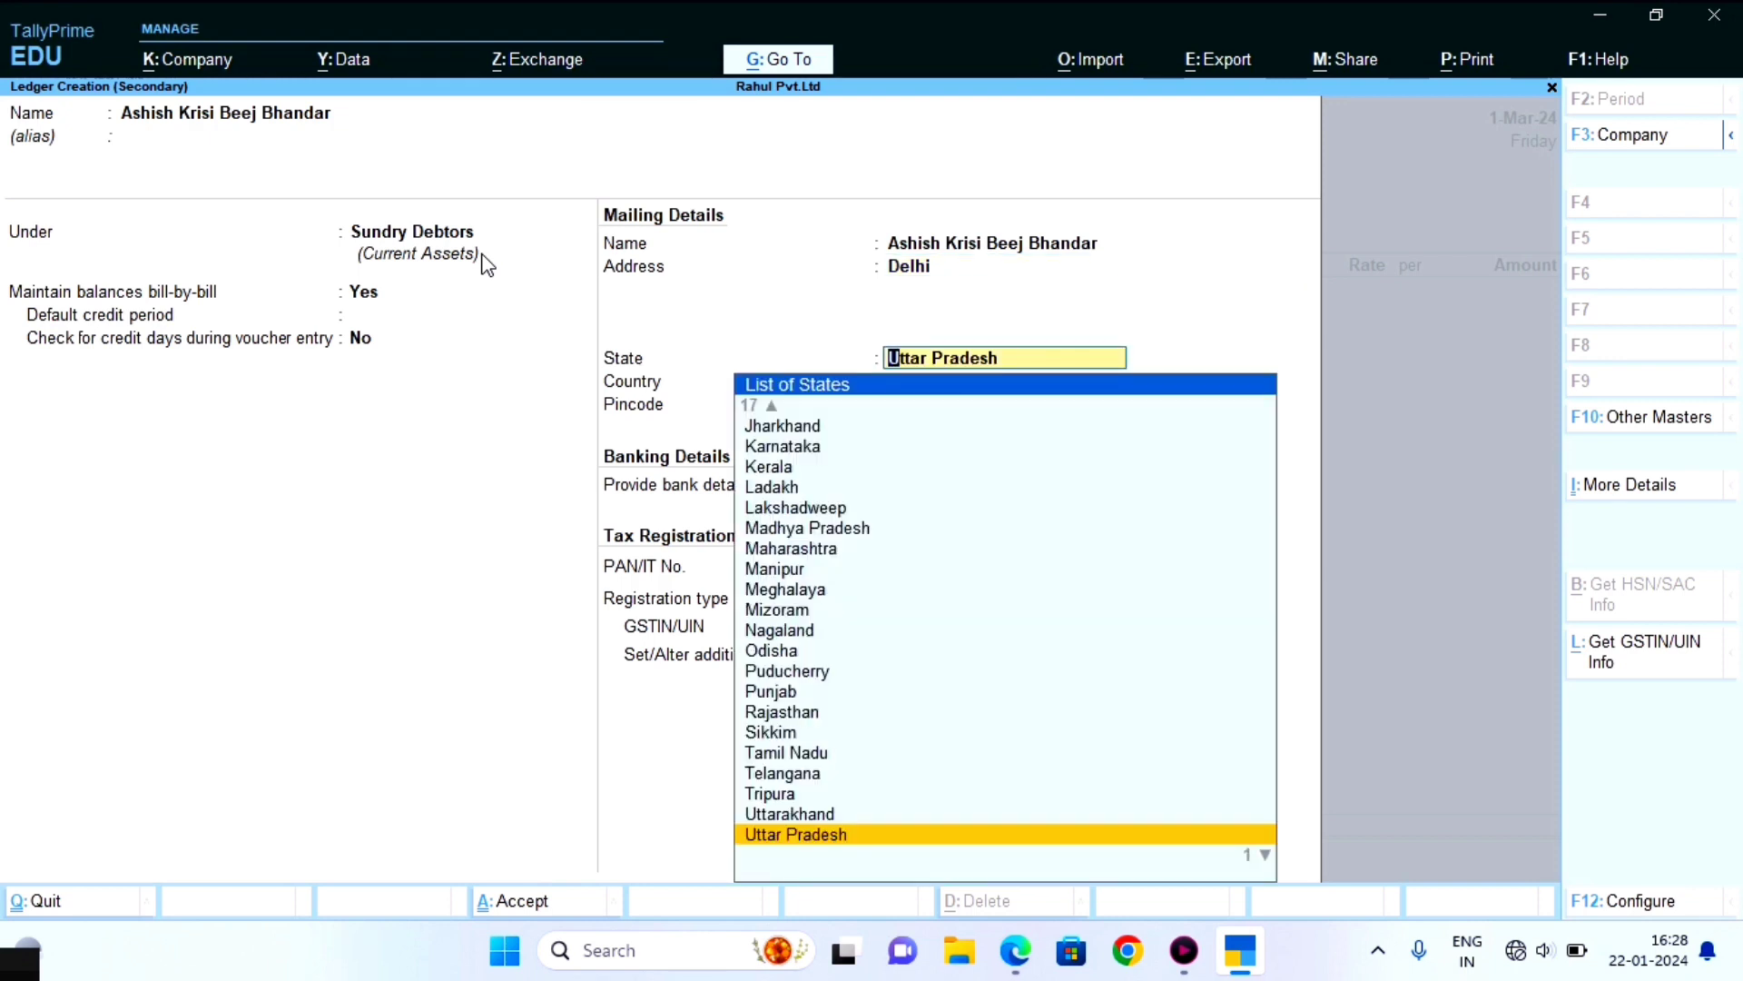
{"action": "type", "text": "De"}
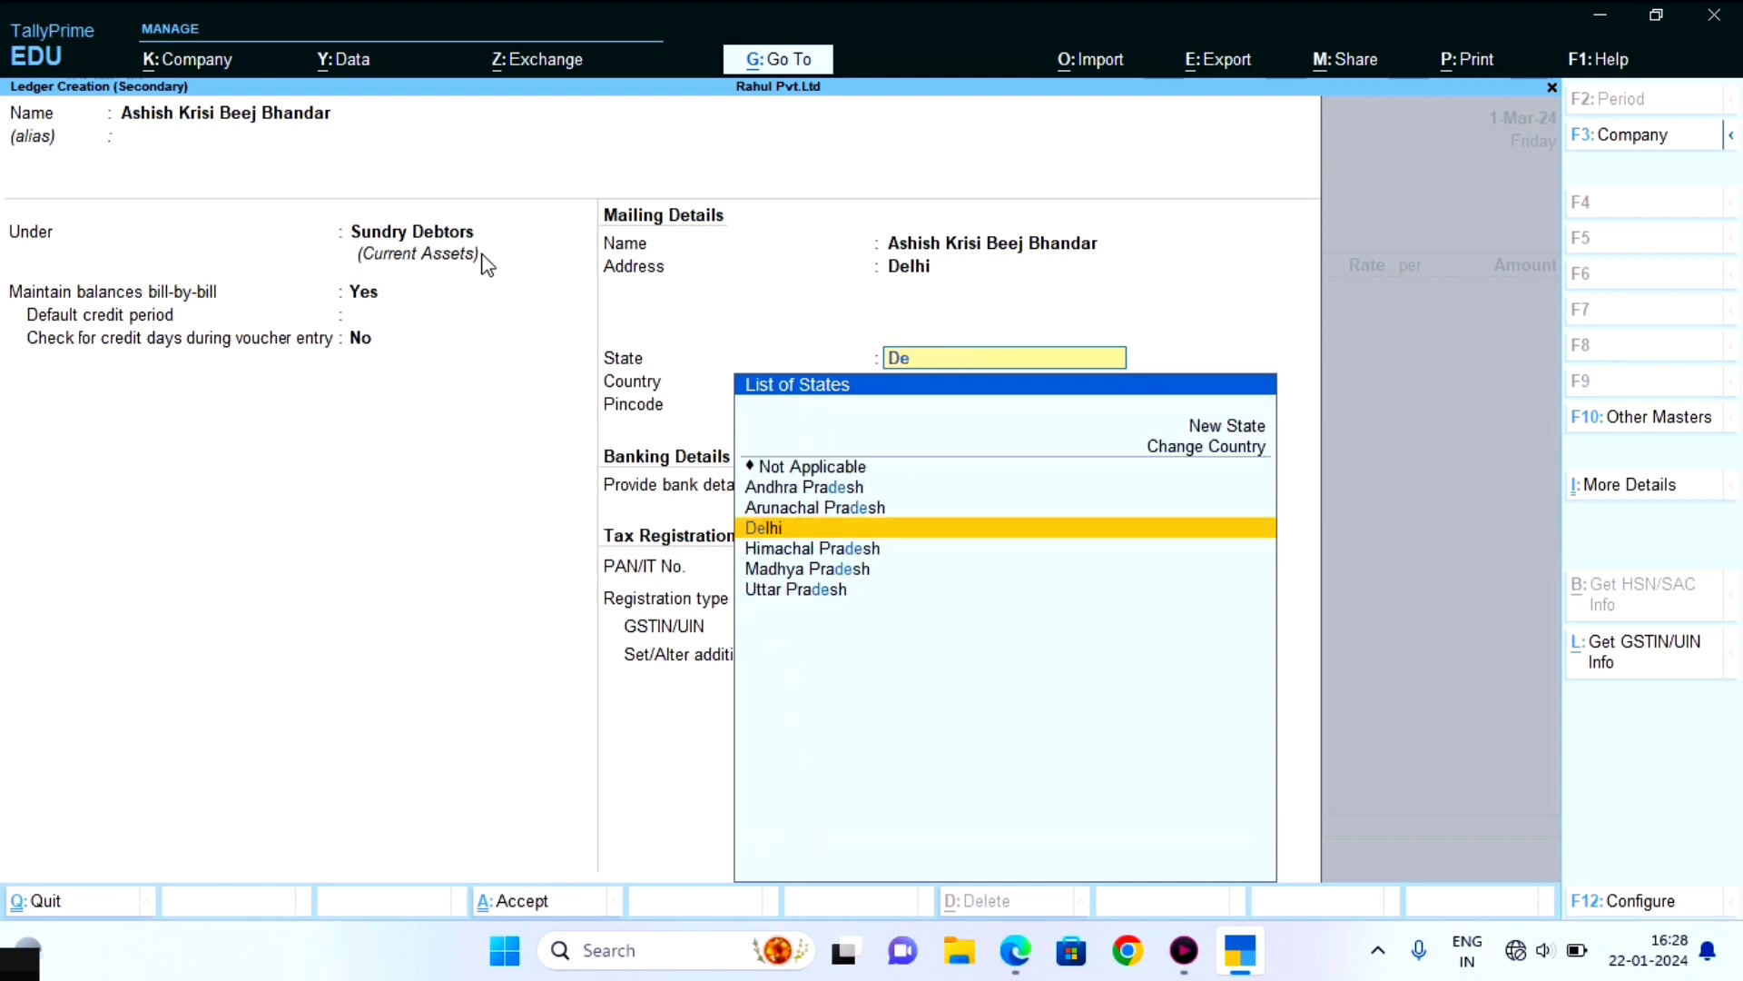
{"action": "key", "text": "Return"}
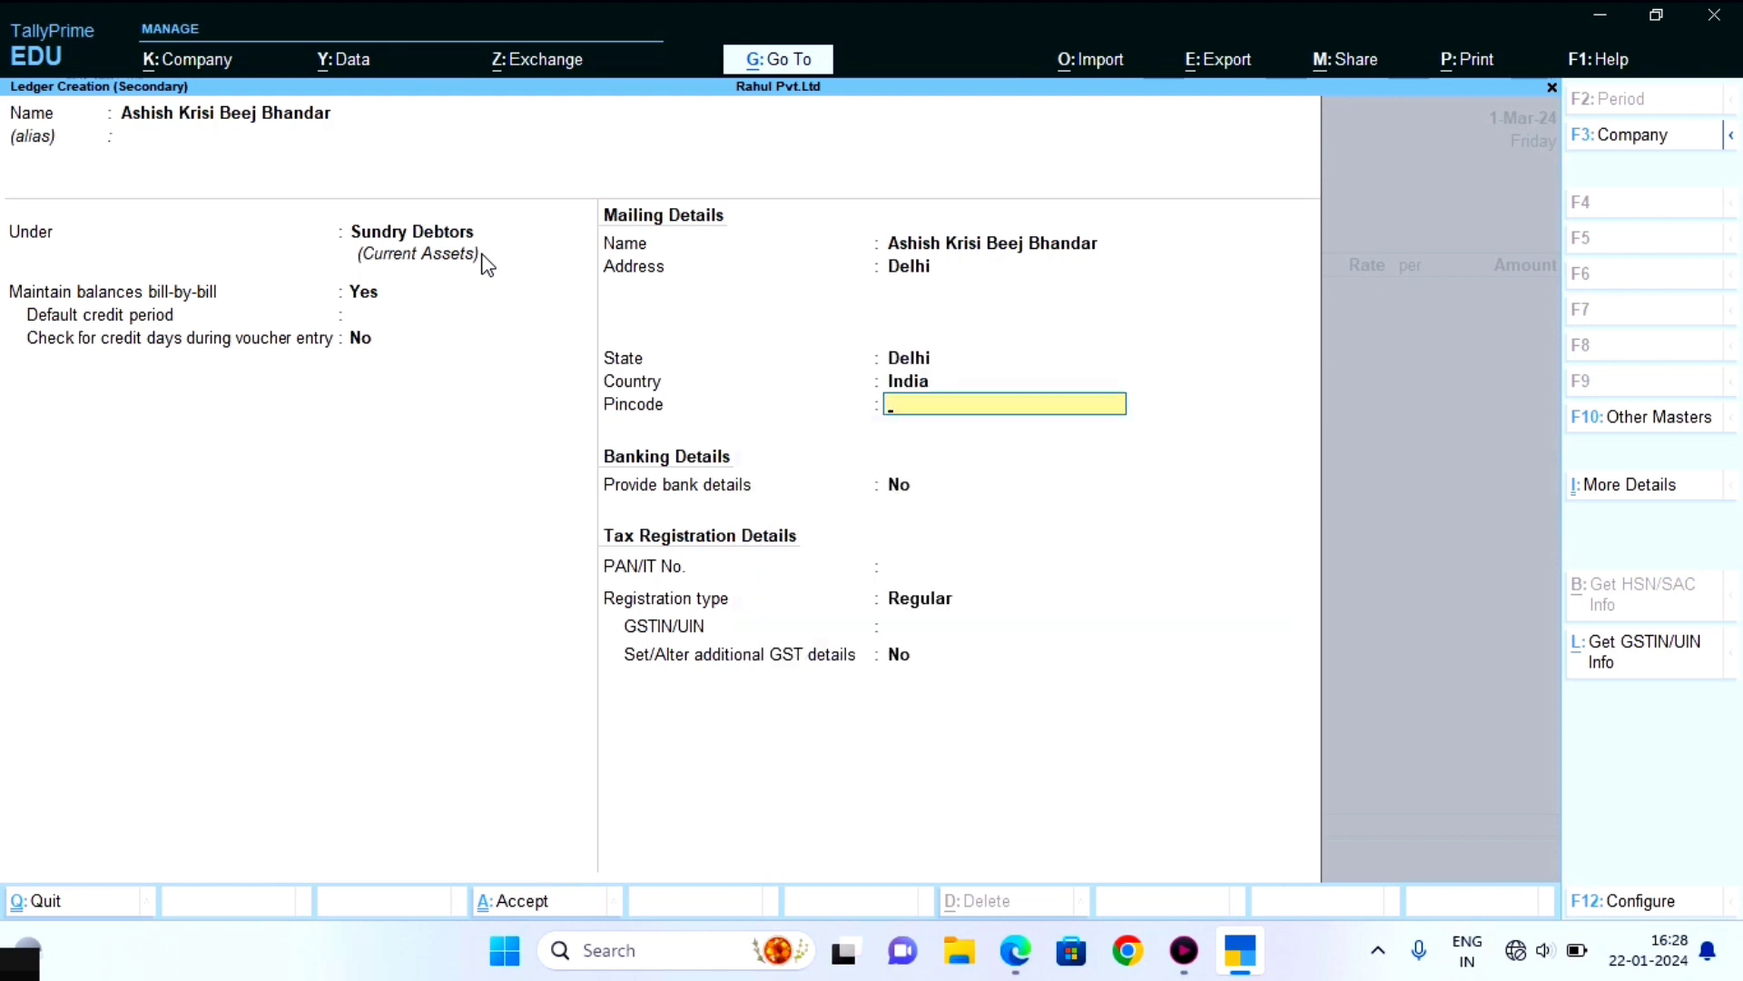
{"action": "type", "text": "5485565"}
{"action": "key", "text": "BackSpace"}
{"action": "key", "text": "Return"}
{"action": "key", "text": "Return"}
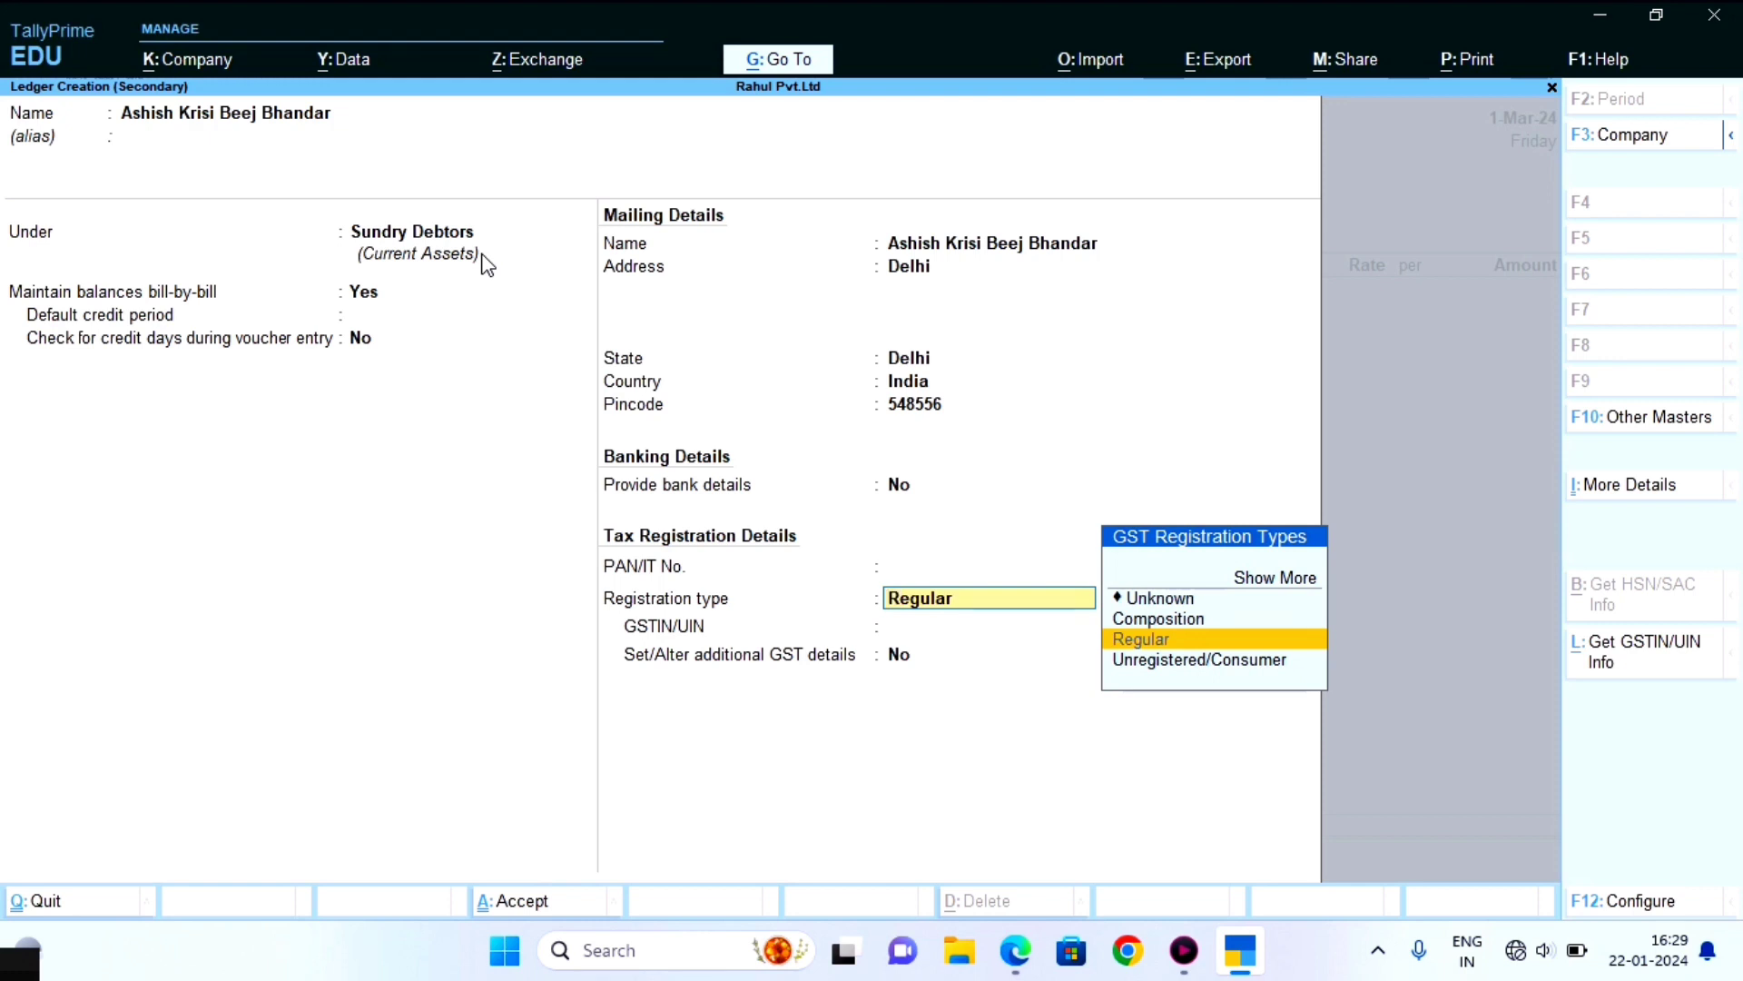
Keep Regular GST registration and enter the party's GSTIN, dismissing the warning
{"action": "key", "text": "Return"}
{"action": "type", "text": "0"}
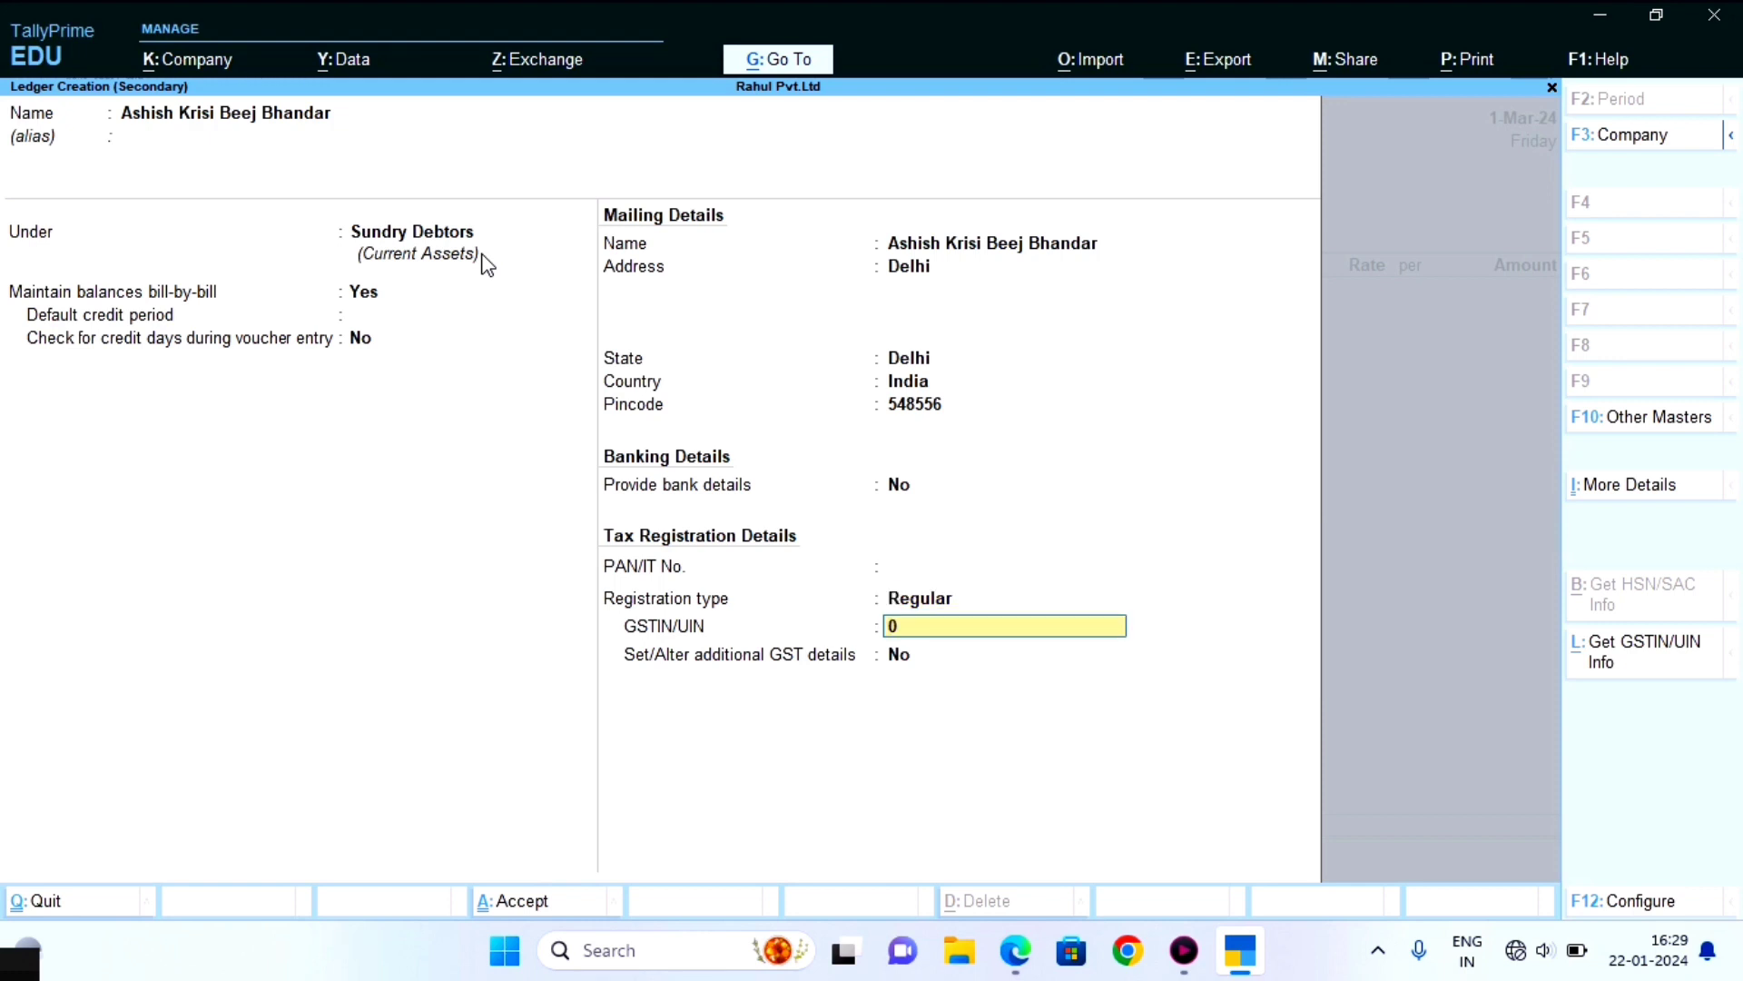
{"action": "type", "text": "7JFJG4554FF454"}
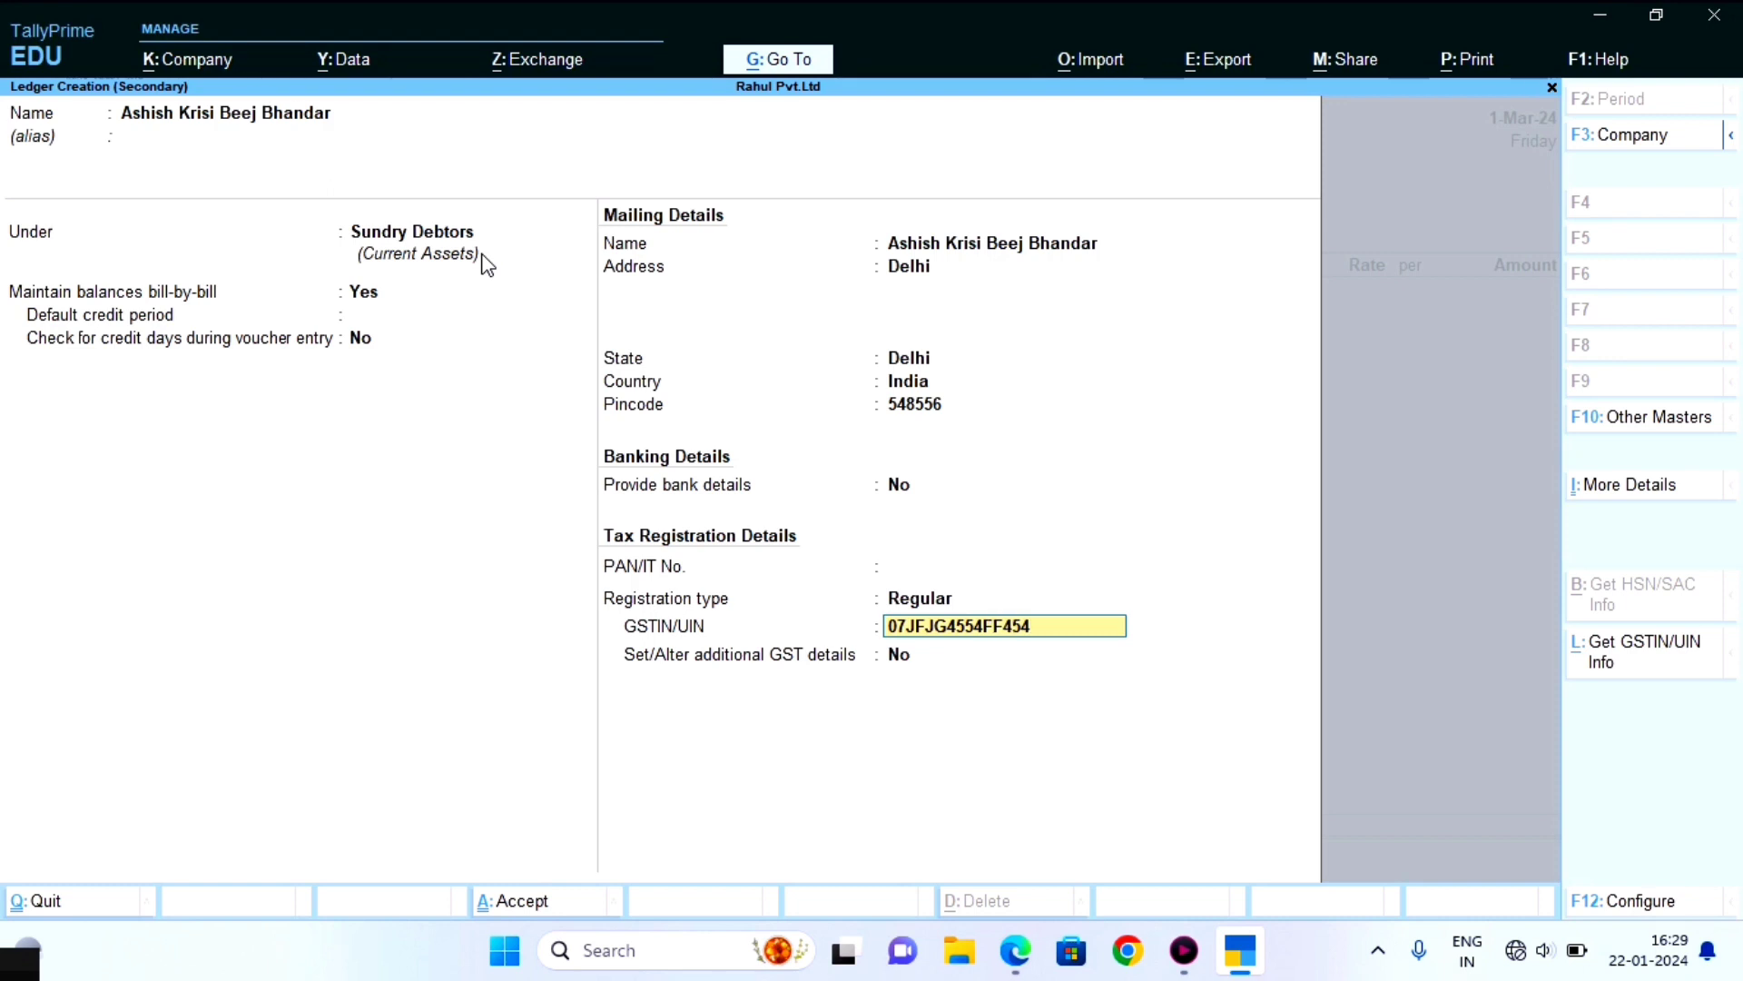
{"action": "key", "text": "BackSpace"}
{"action": "type", "text": "5"}
{"action": "key", "text": "Return"}
{"action": "key", "text": "Return"}
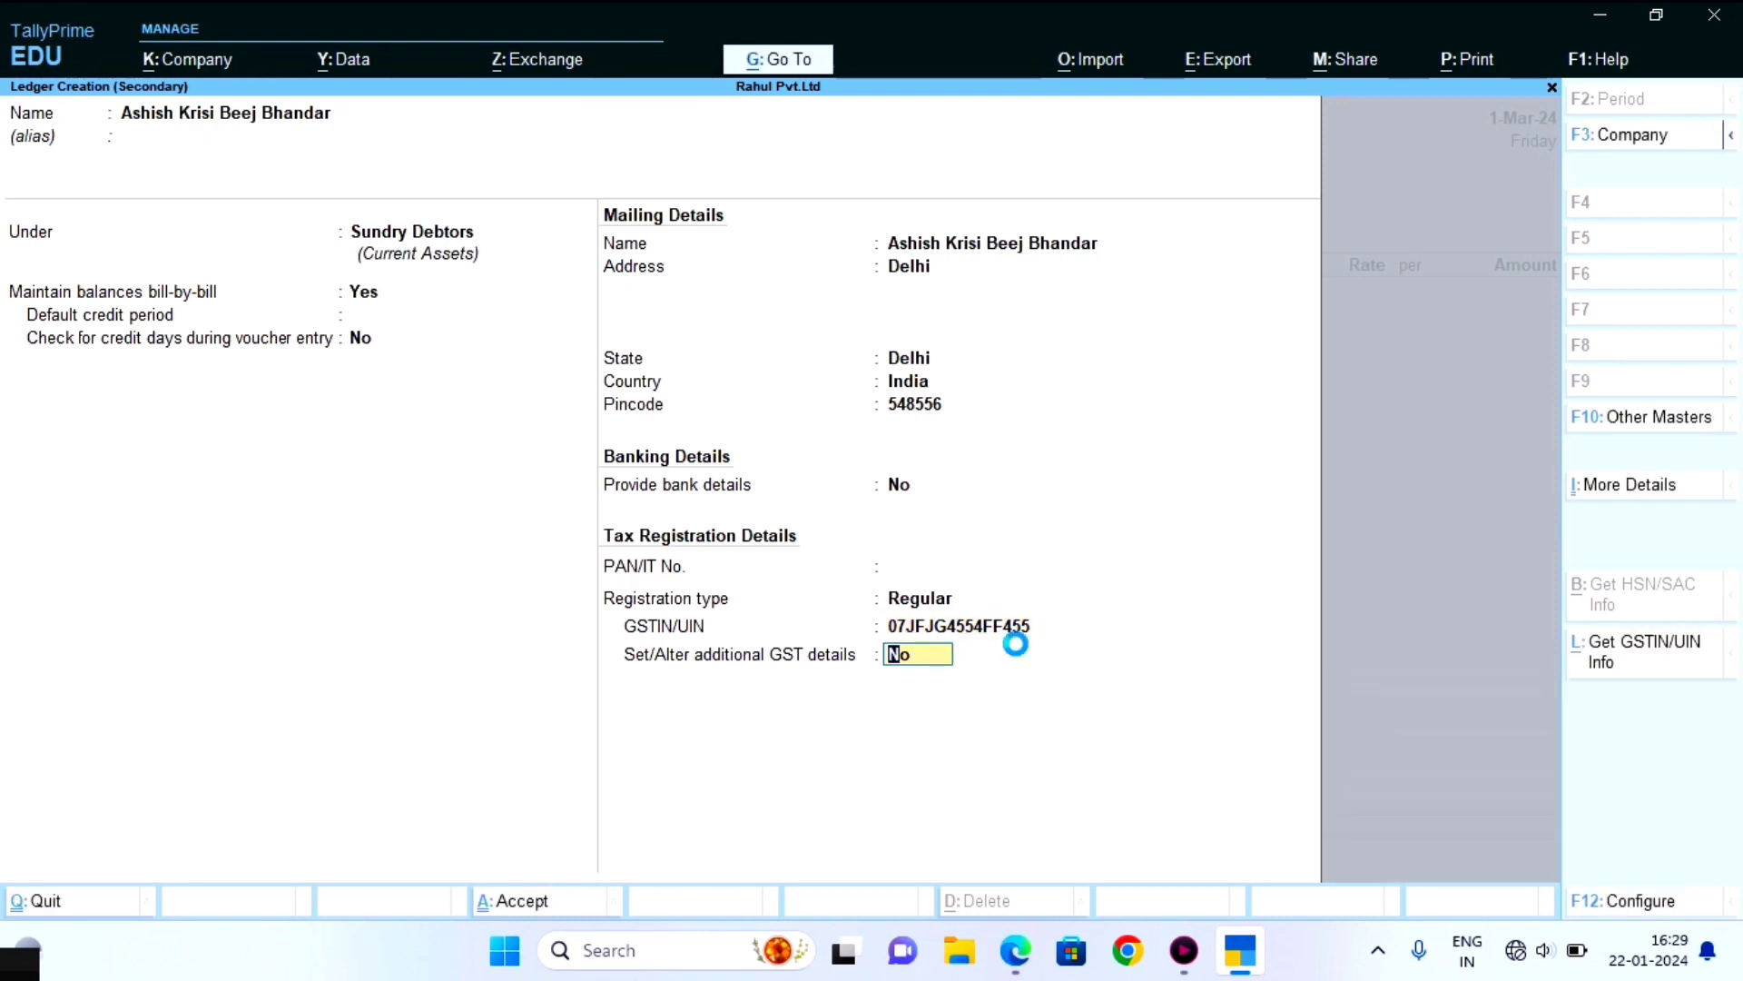
{"action": "key", "text": "Return"}
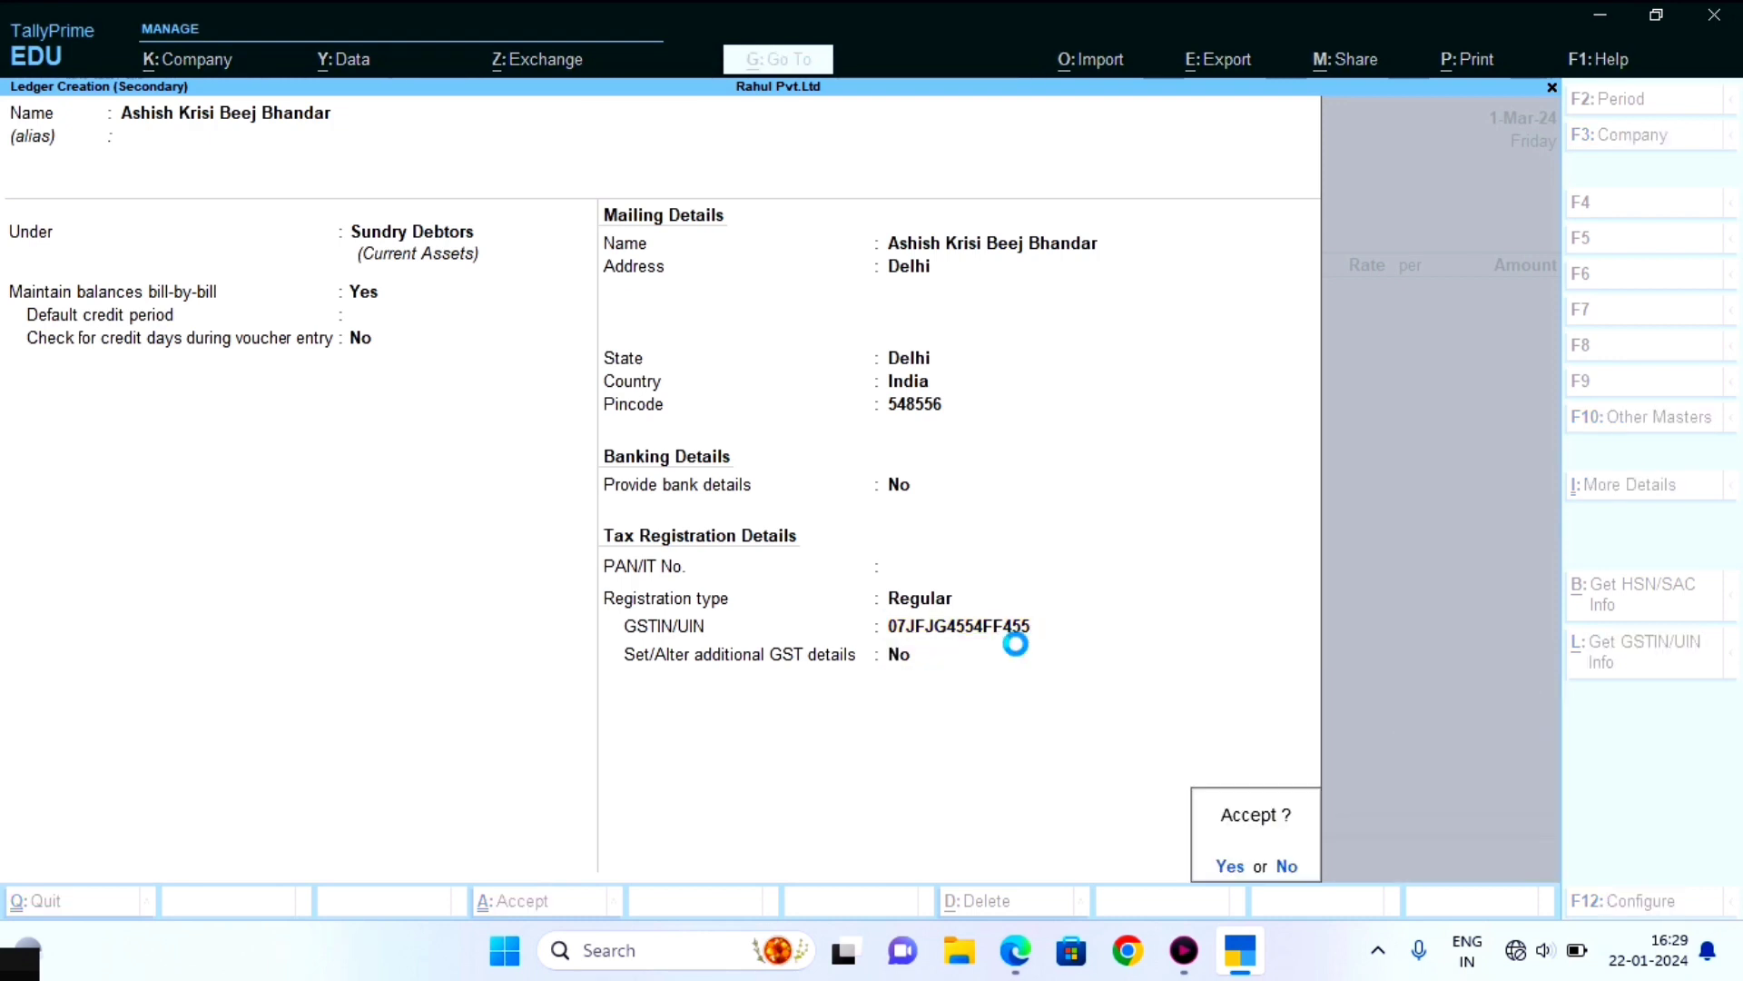
Save the new ledger and accept its party details with Delhi as place of supply
{"action": "key", "text": "Return"}
{"action": "key", "text": "Return"}
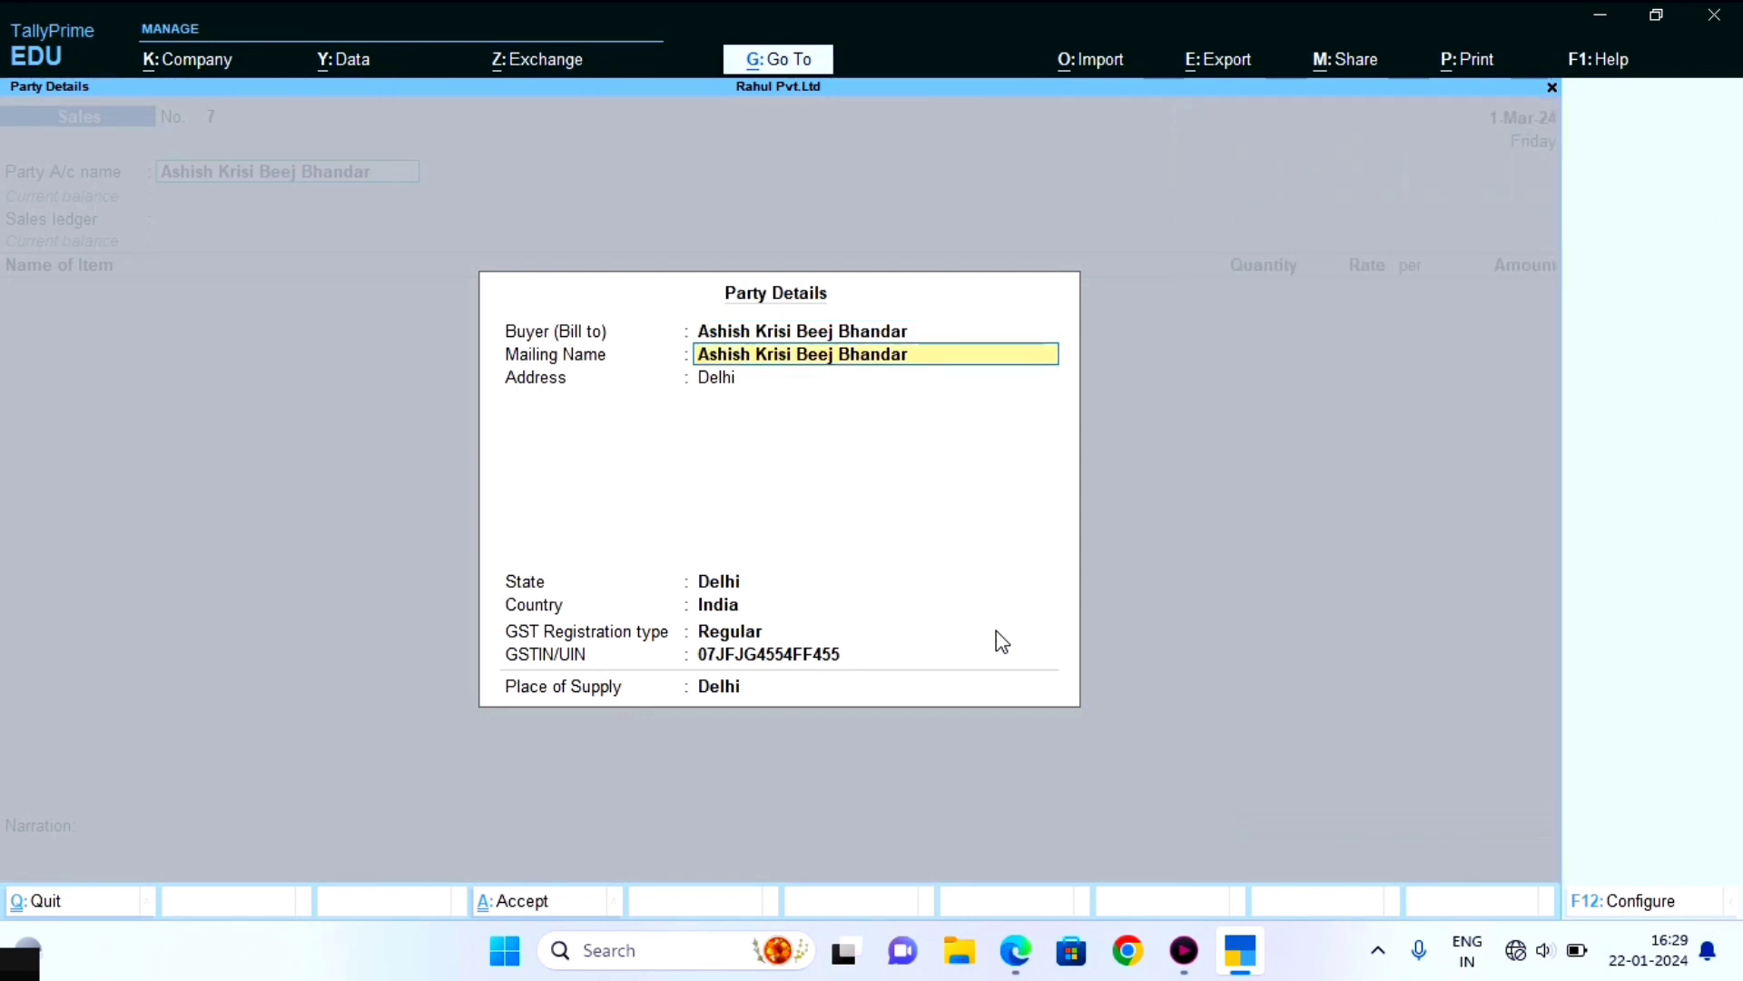
{"action": "key", "text": "Return"}
{"action": "key", "text": "Return"}
{"action": "key", "text": "Return"}
{"action": "key", "text": "Return"}
{"action": "key", "text": "Return"}
{"action": "key", "text": "Return"}
{"action": "key", "text": "Return"}
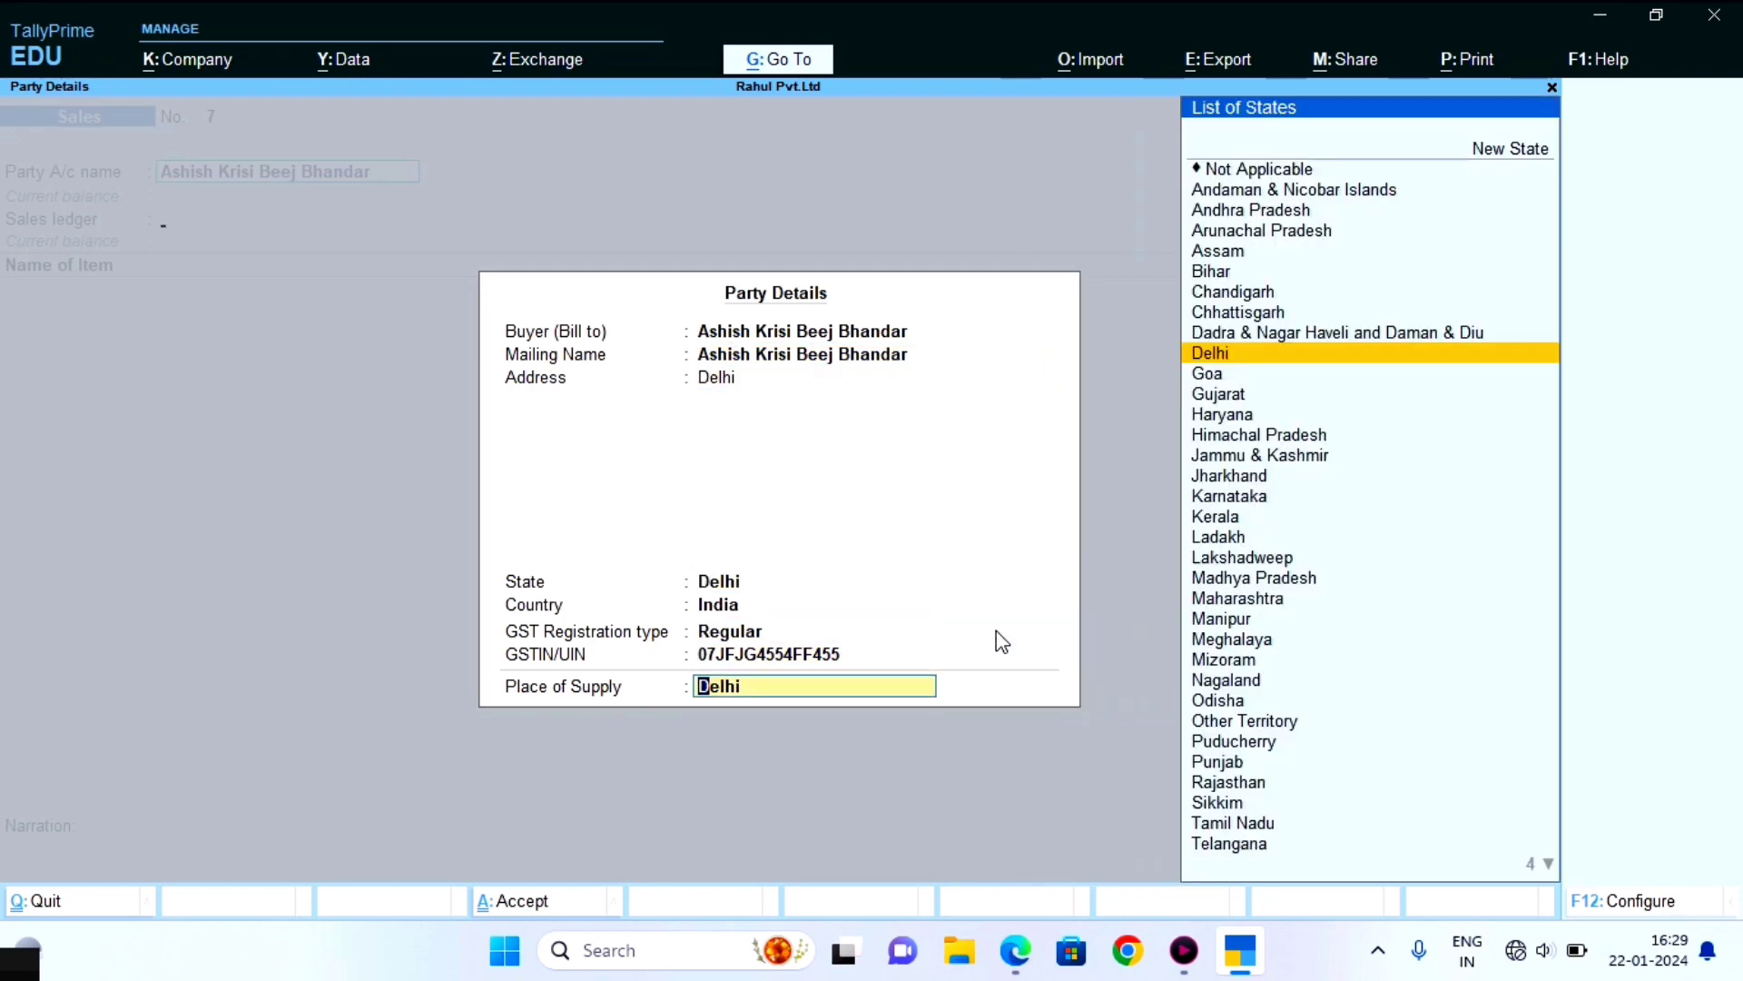
{"action": "key", "text": "Return"}
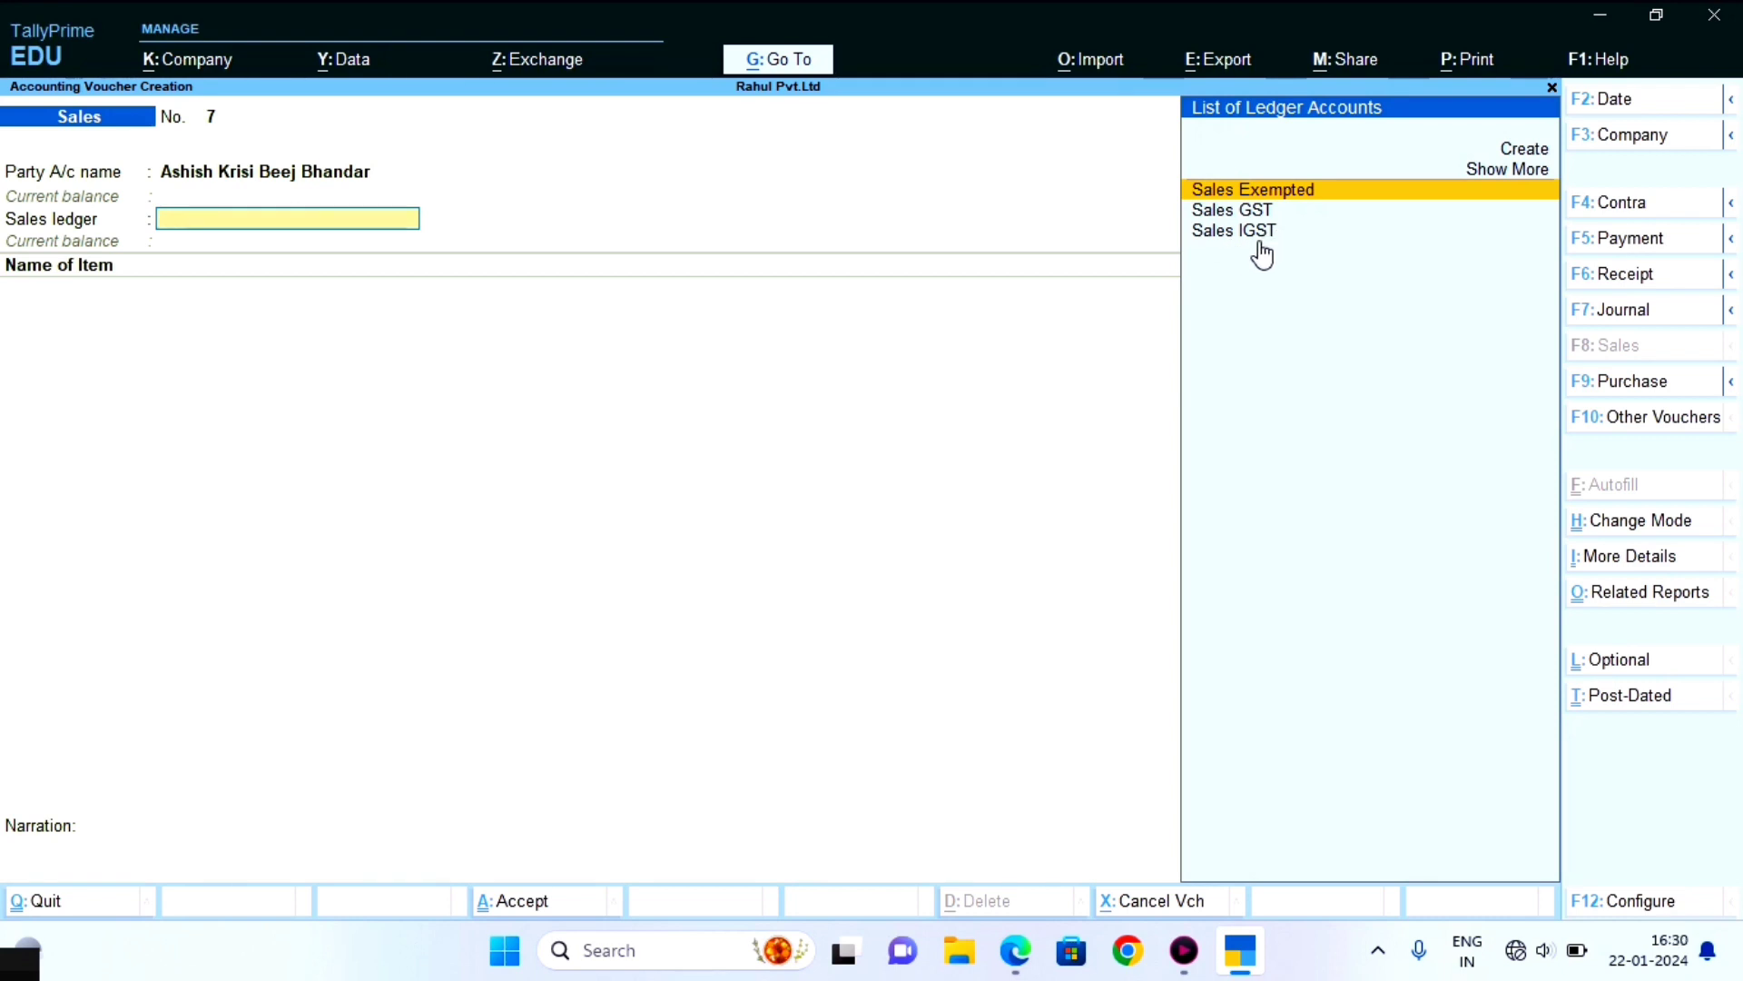
Start a new sales ledger named Interstate Exempted
{"action": "key", "text": "Up"}
{"action": "key", "text": "Up"}
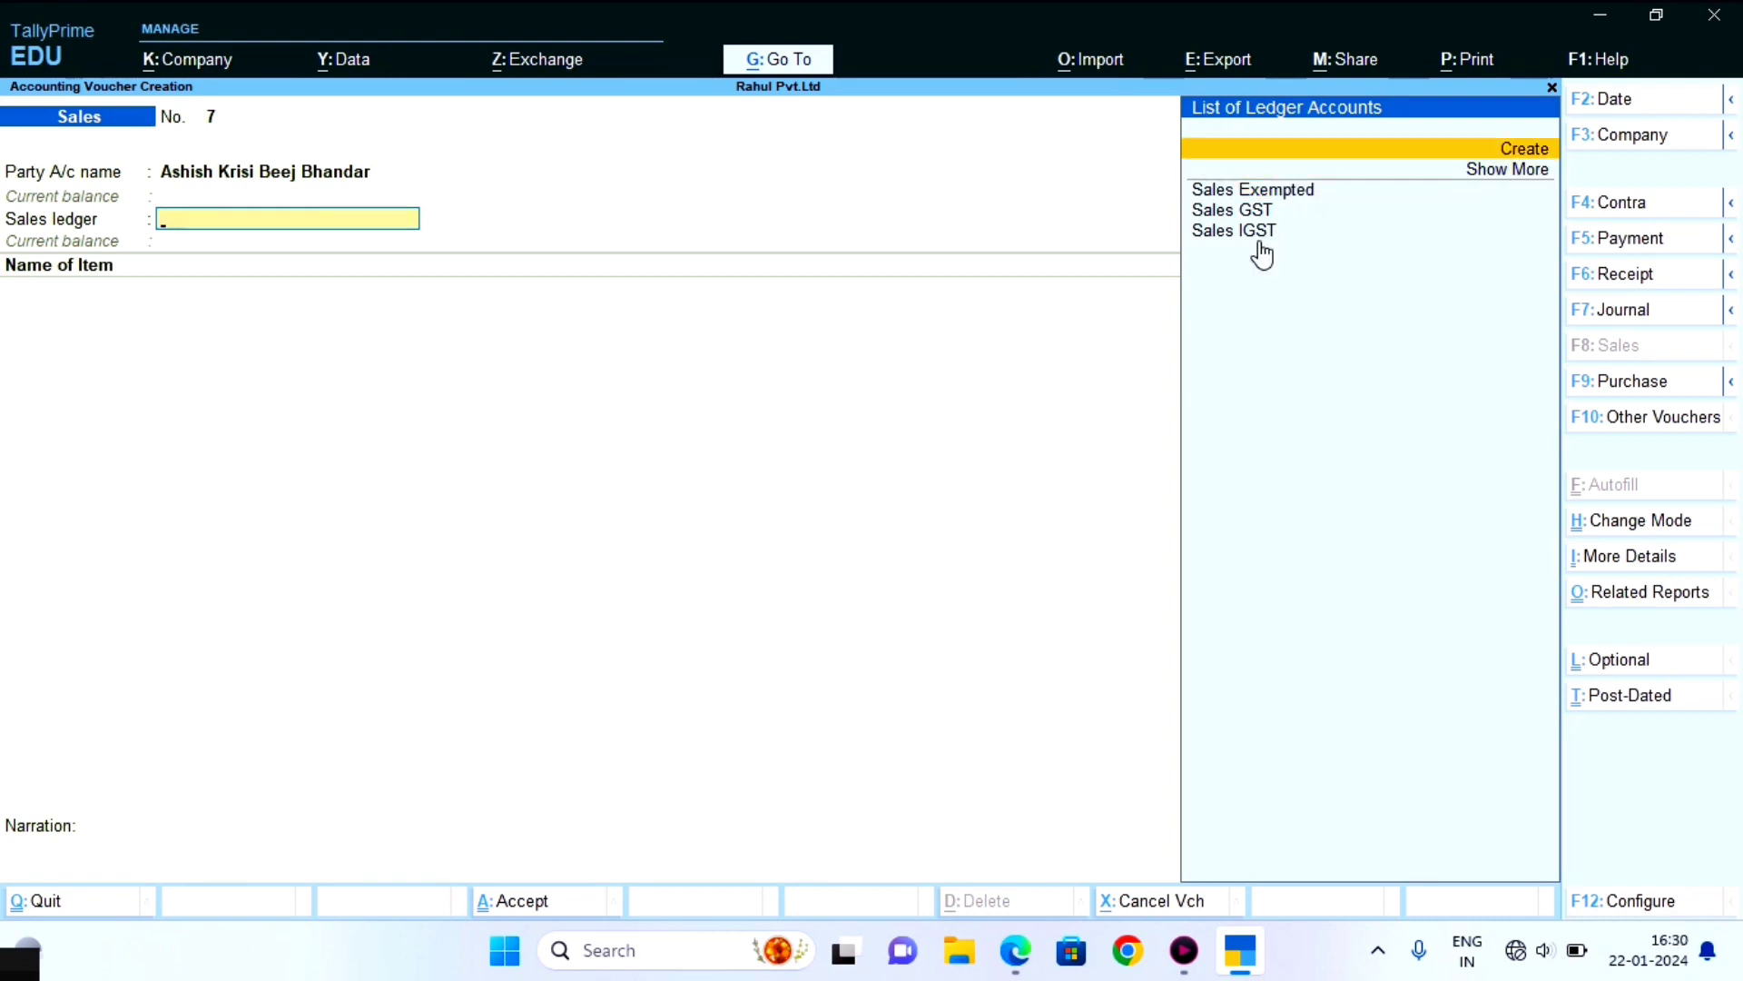
{"action": "key", "text": "Return"}
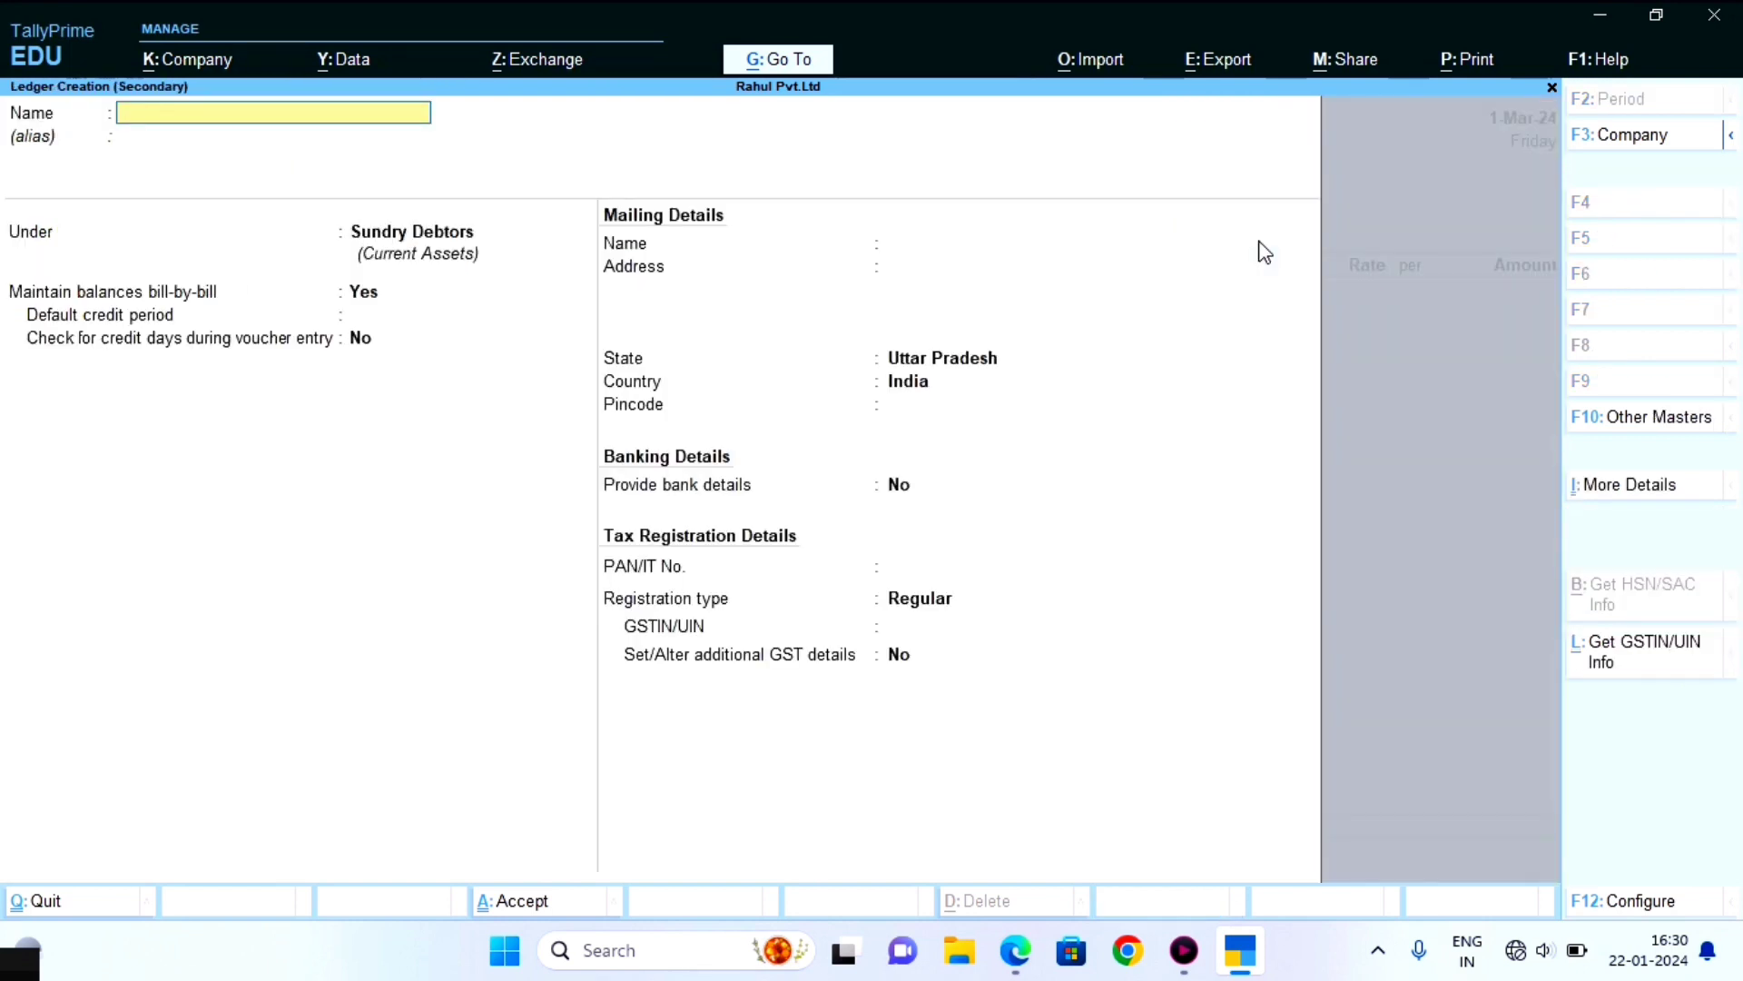
{"action": "type", "text": "Interstate Exempted"}
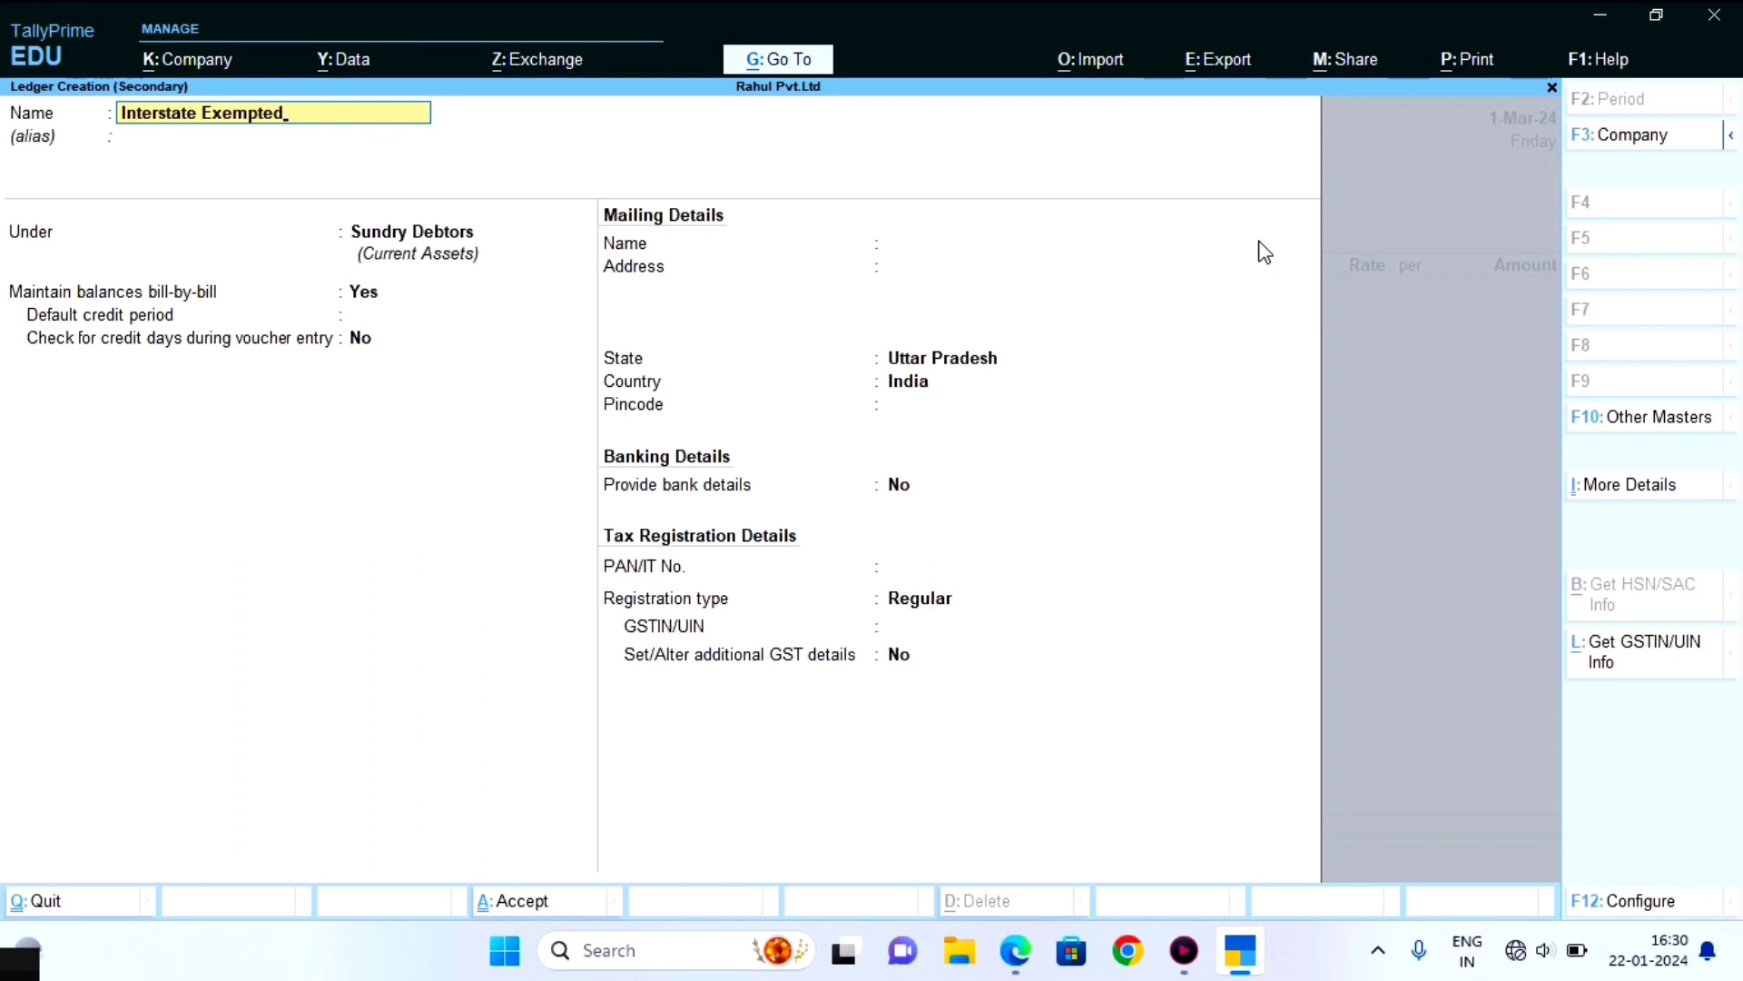
{"action": "key", "text": "Return"}
{"action": "key", "text": "Return"}
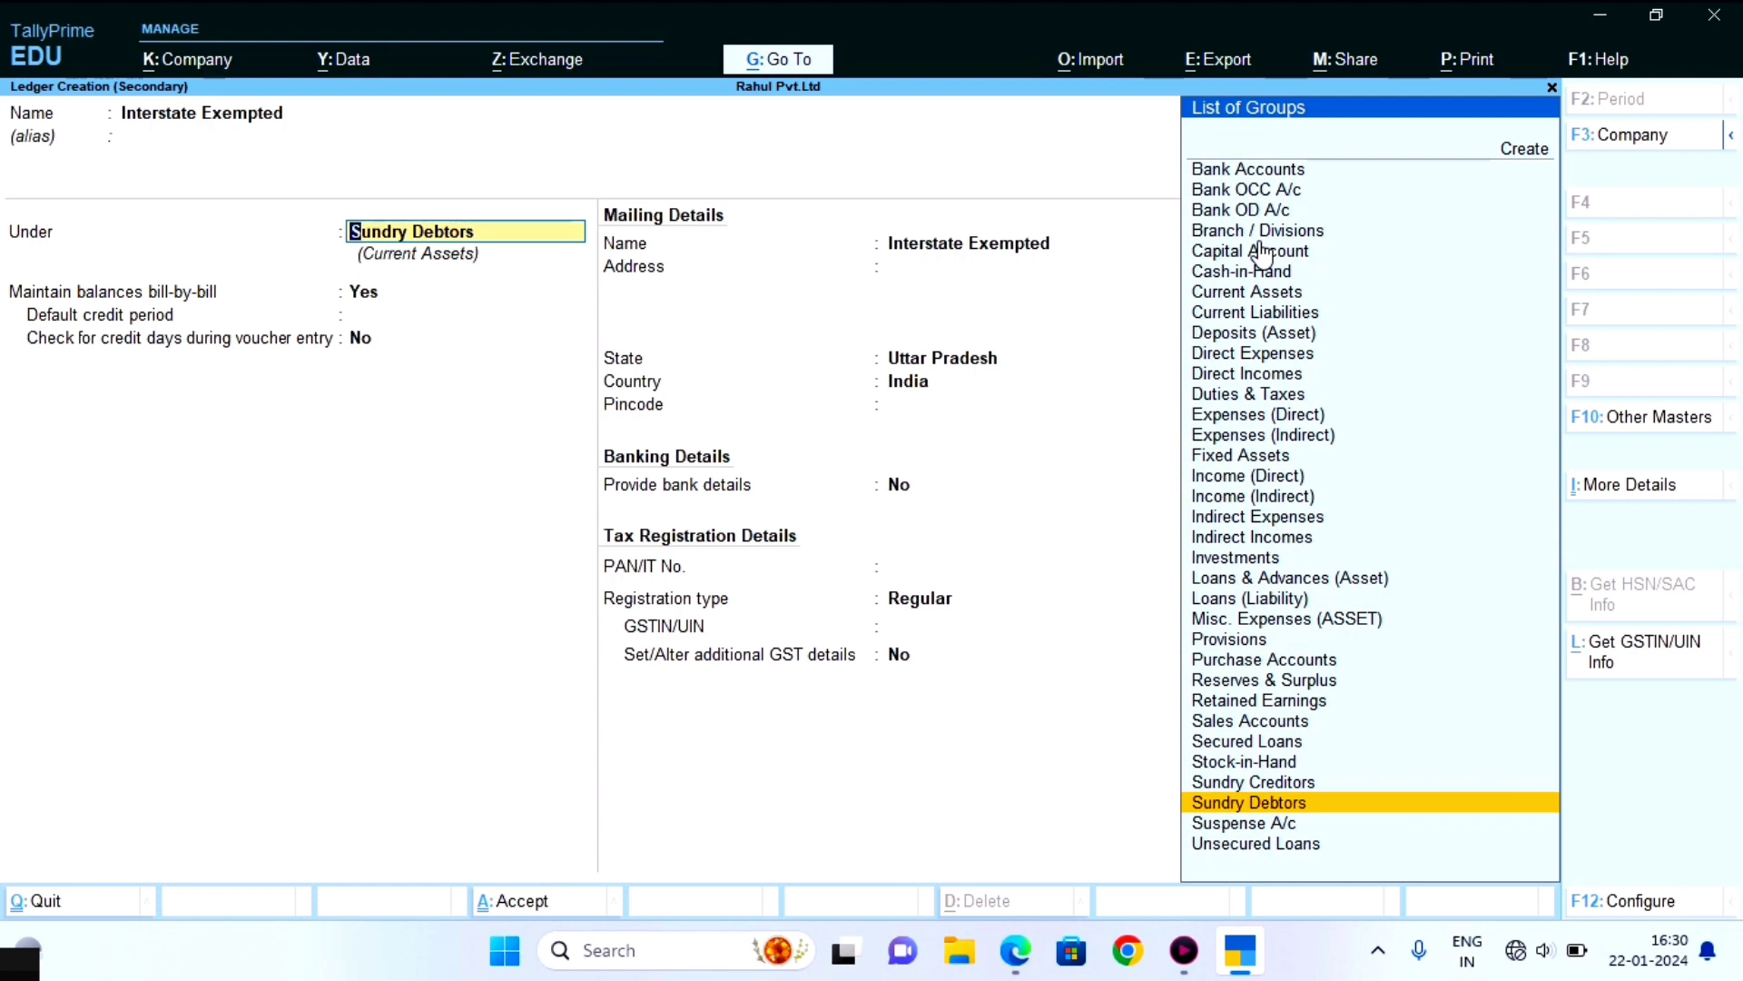
Place Interstate Exempted under Sales Accounts with default GST settings and Goods as type of supply
{"action": "type", "text": "Sa"}
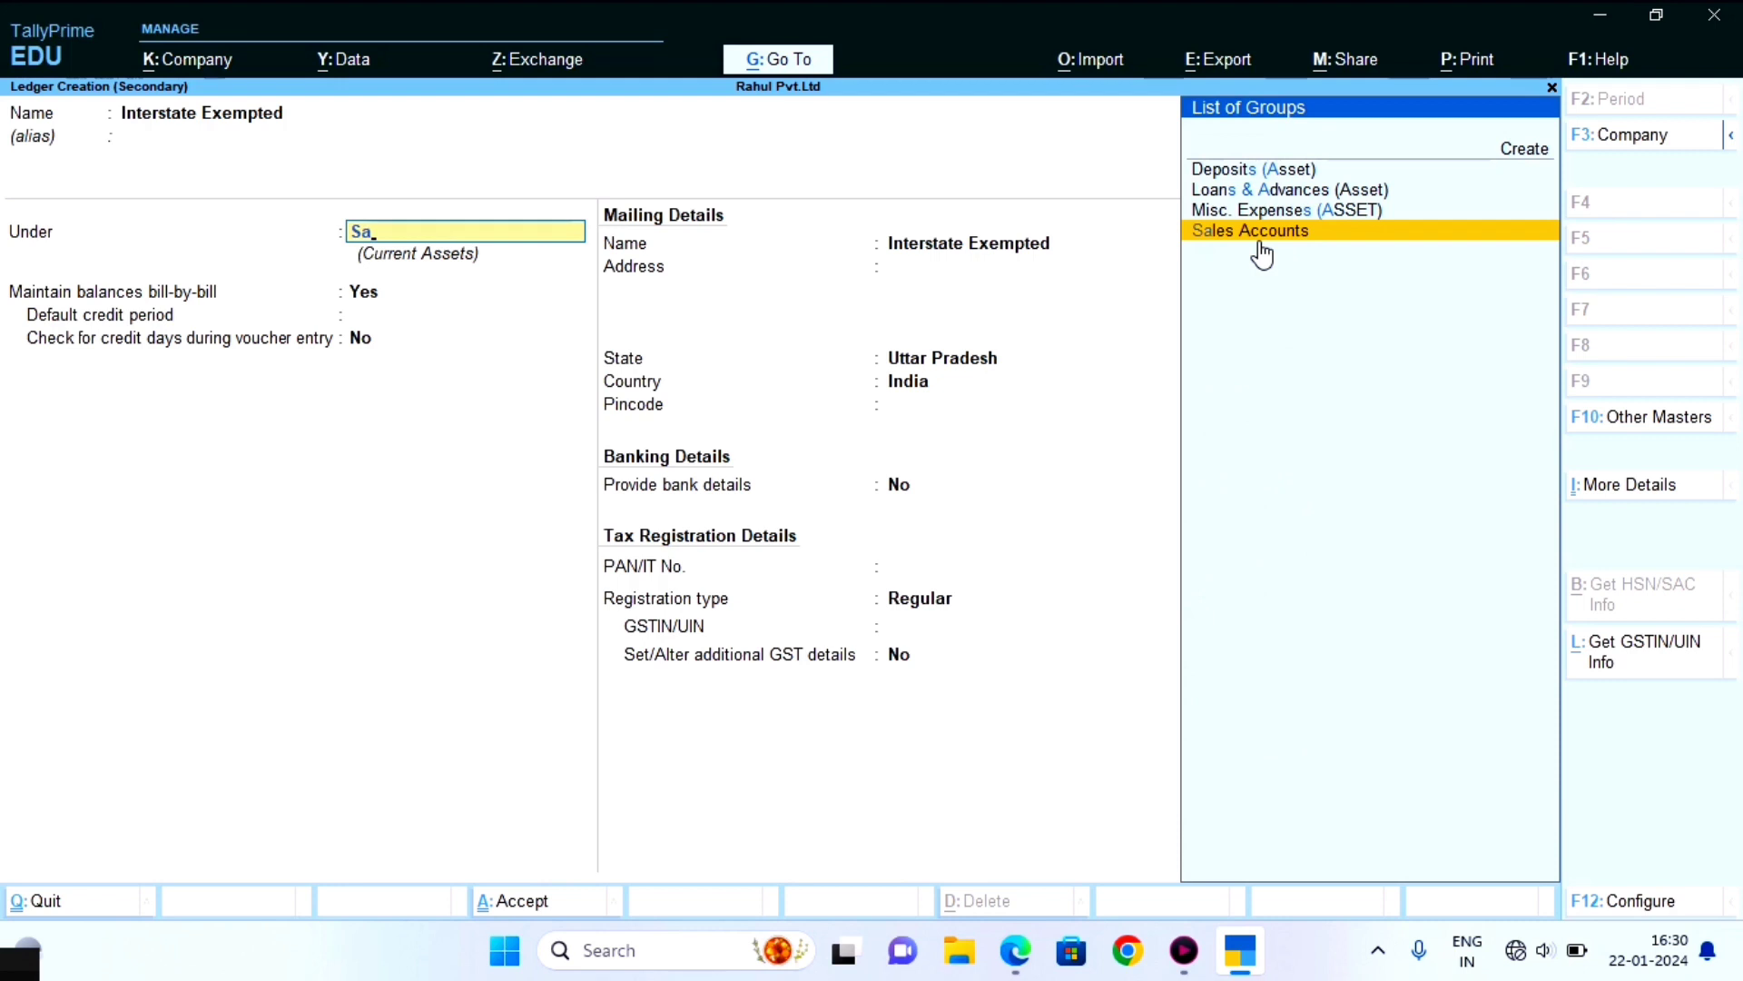
{"action": "left_click", "coordinate": [1260, 242]}
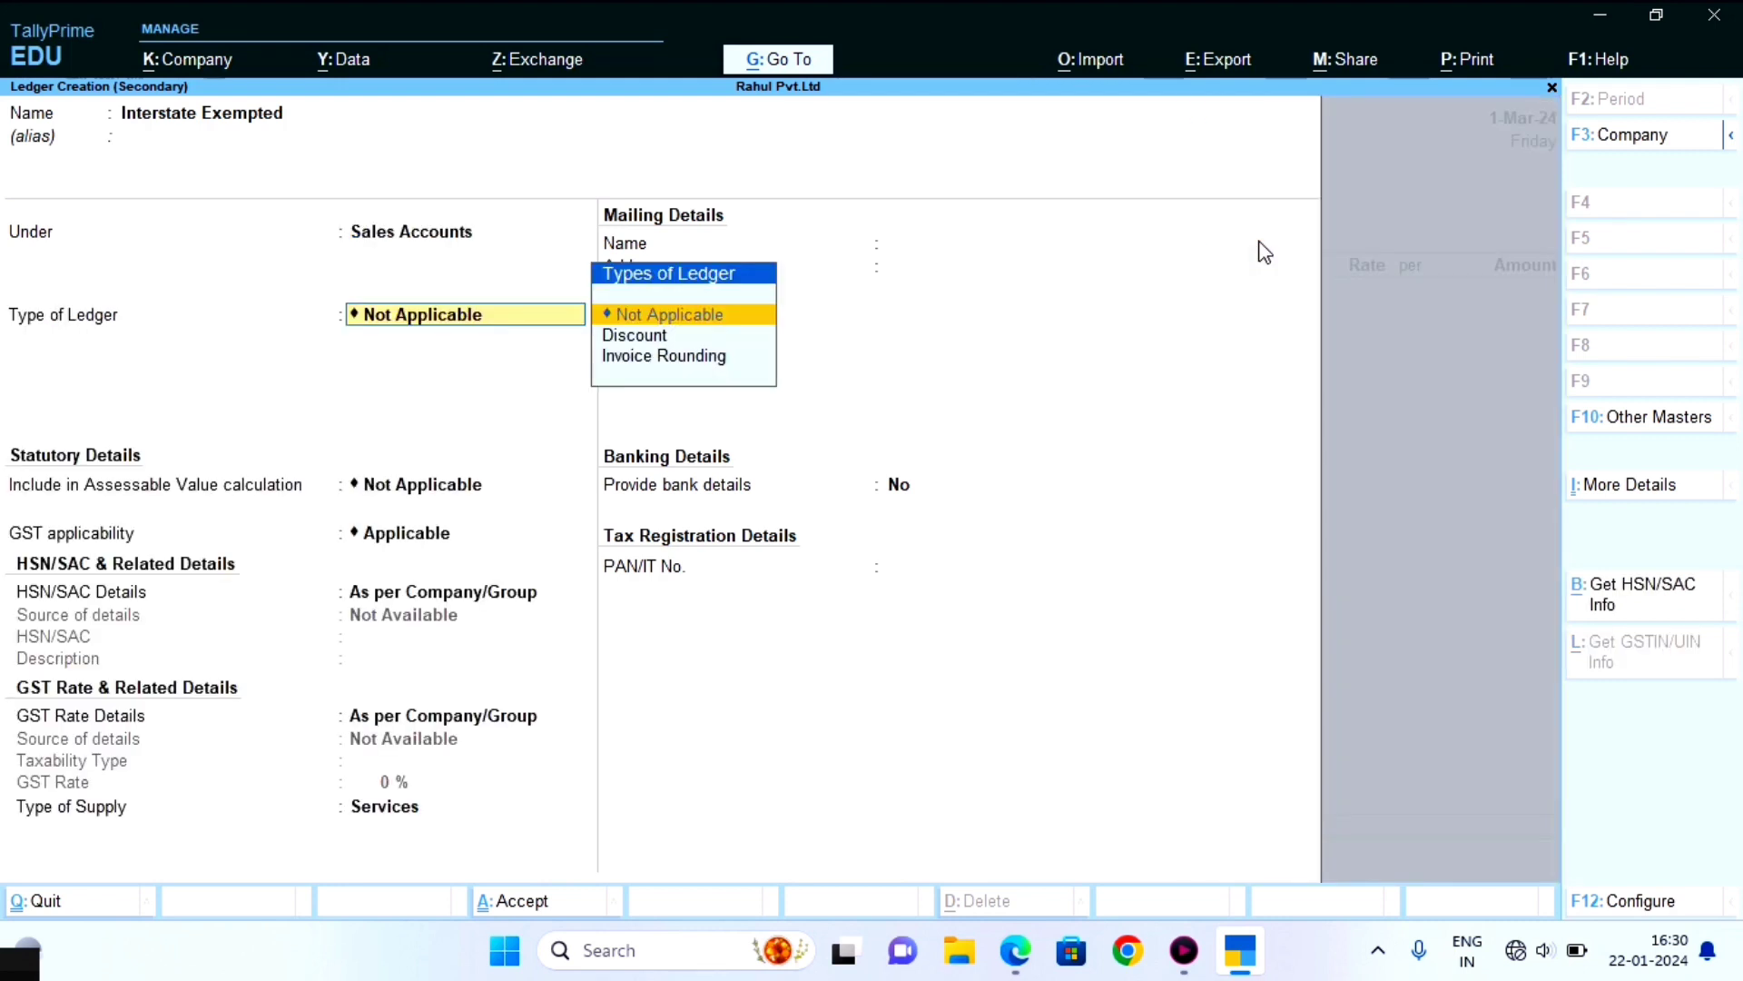
{"action": "key", "text": "Return"}
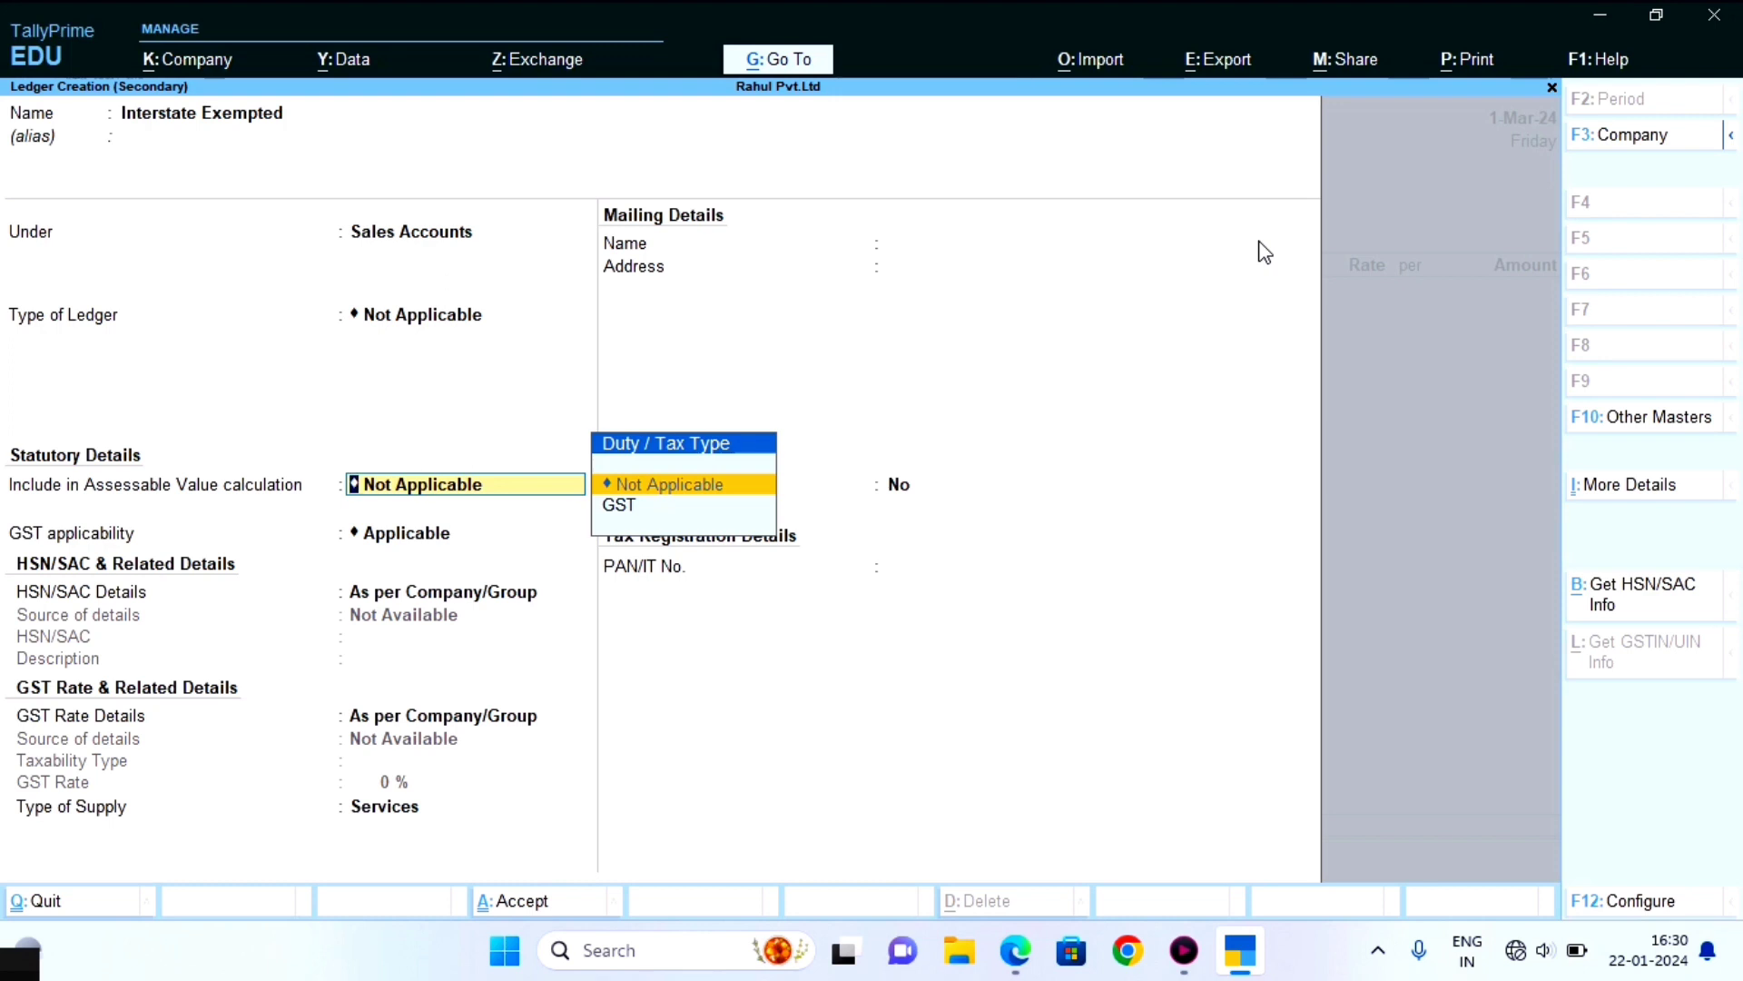
{"action": "key", "text": "Return"}
{"action": "key", "text": "Return"}
{"action": "key", "text": "Return"}
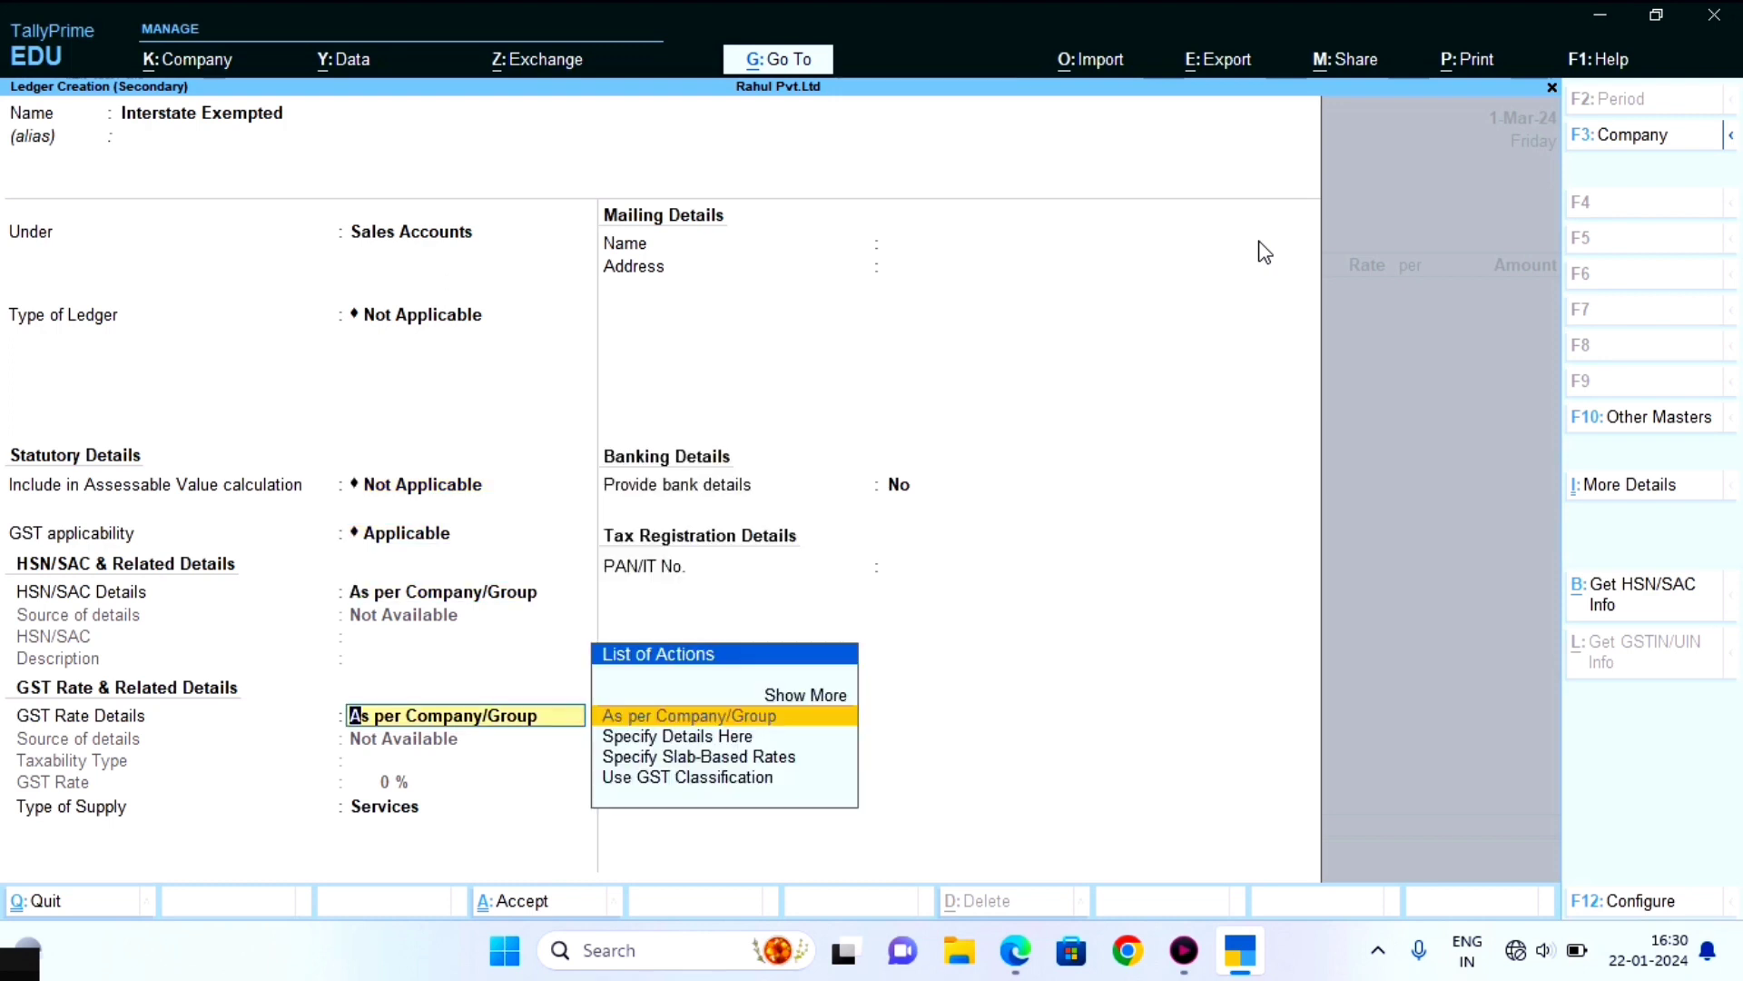
{"action": "key", "text": "Return"}
{"action": "key", "text": "Up"}
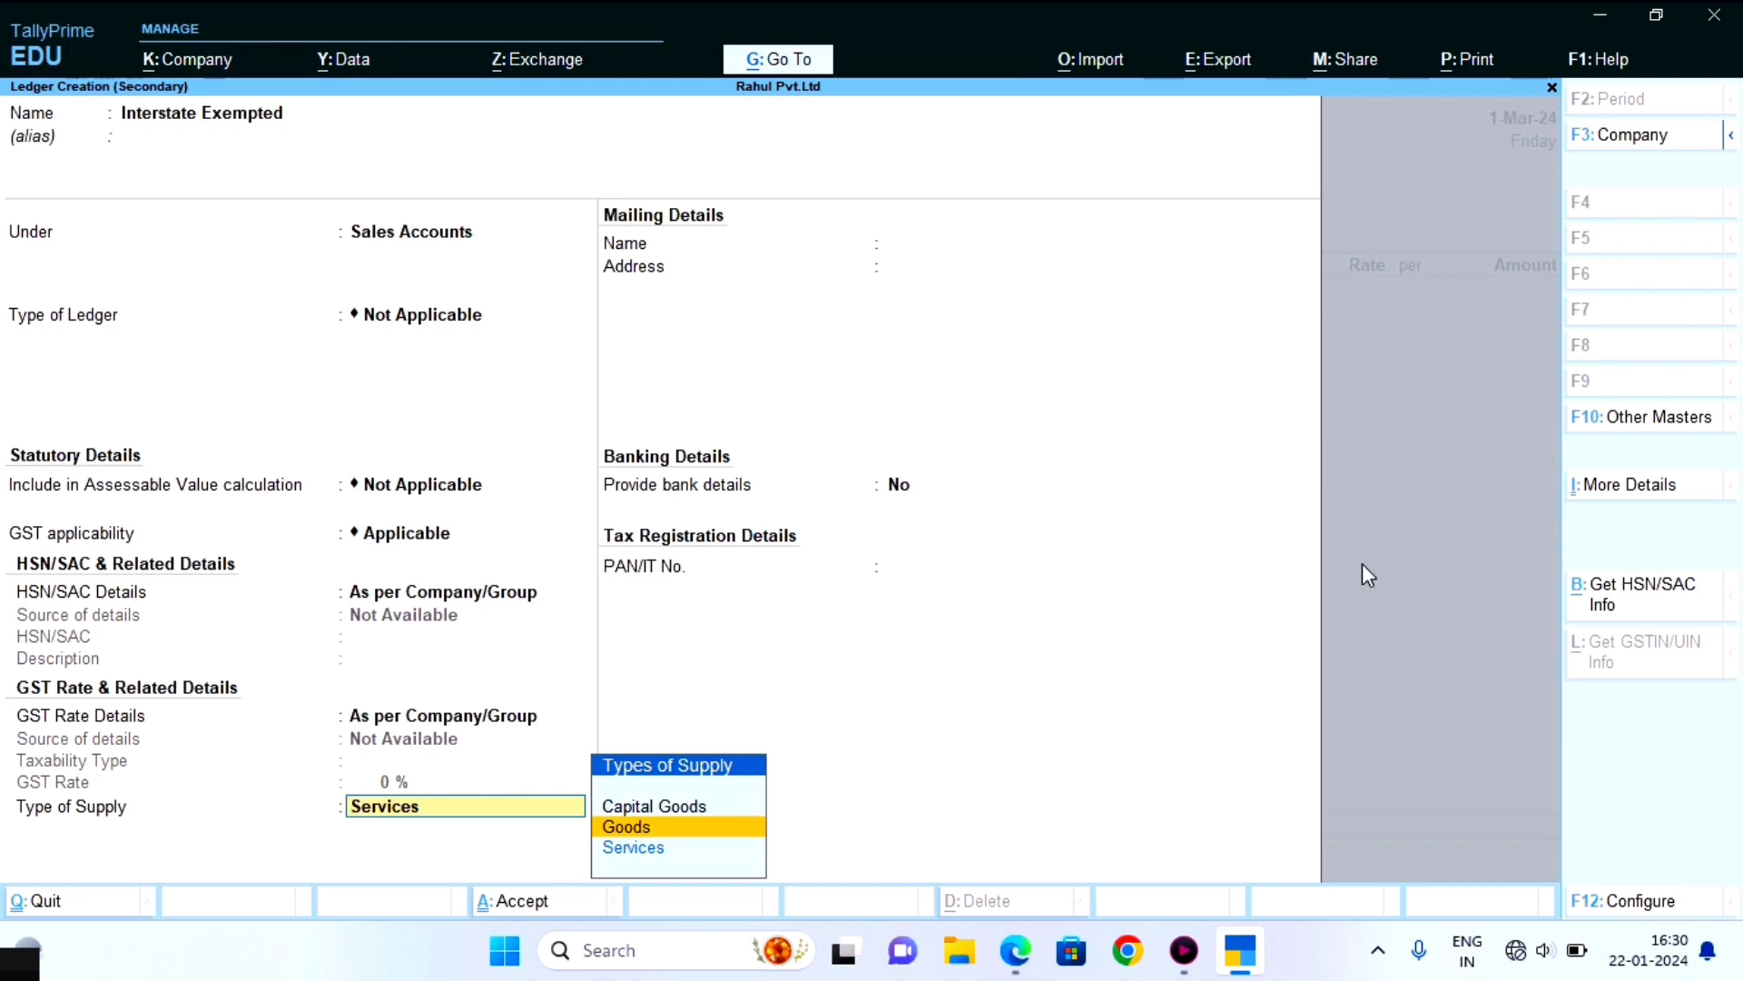
{"action": "key", "text": "Return"}
{"action": "key", "text": "Return"}
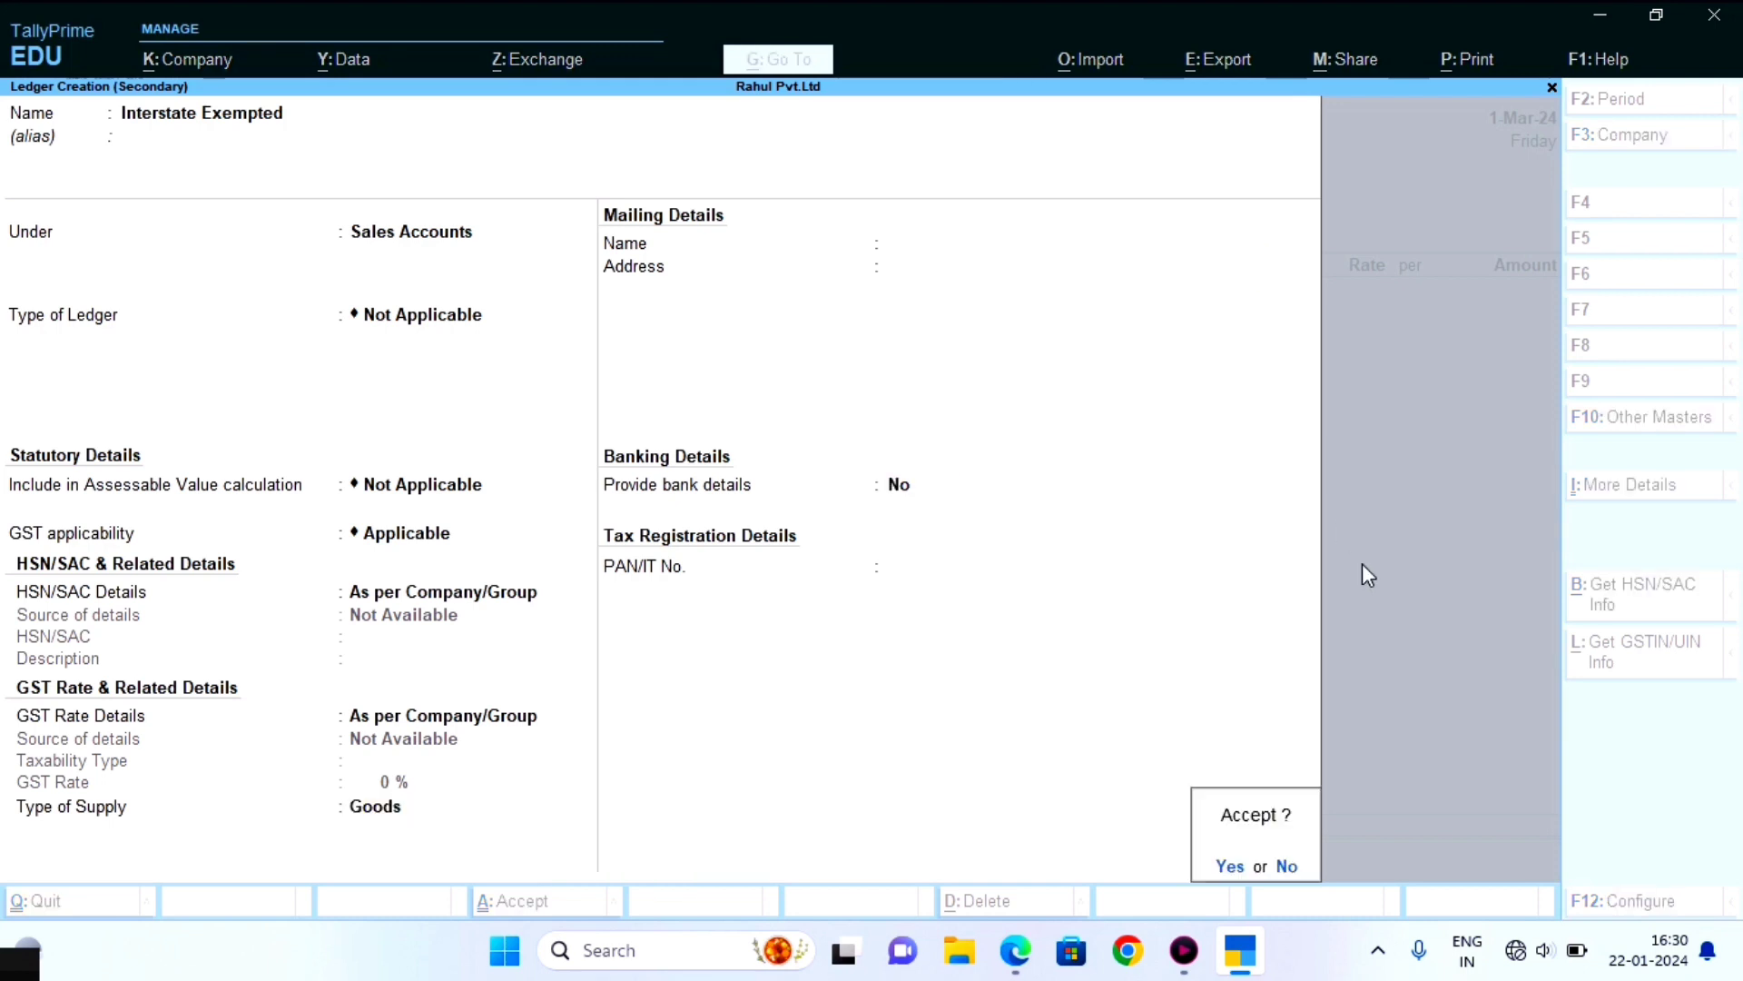
{"action": "key", "text": "Return"}
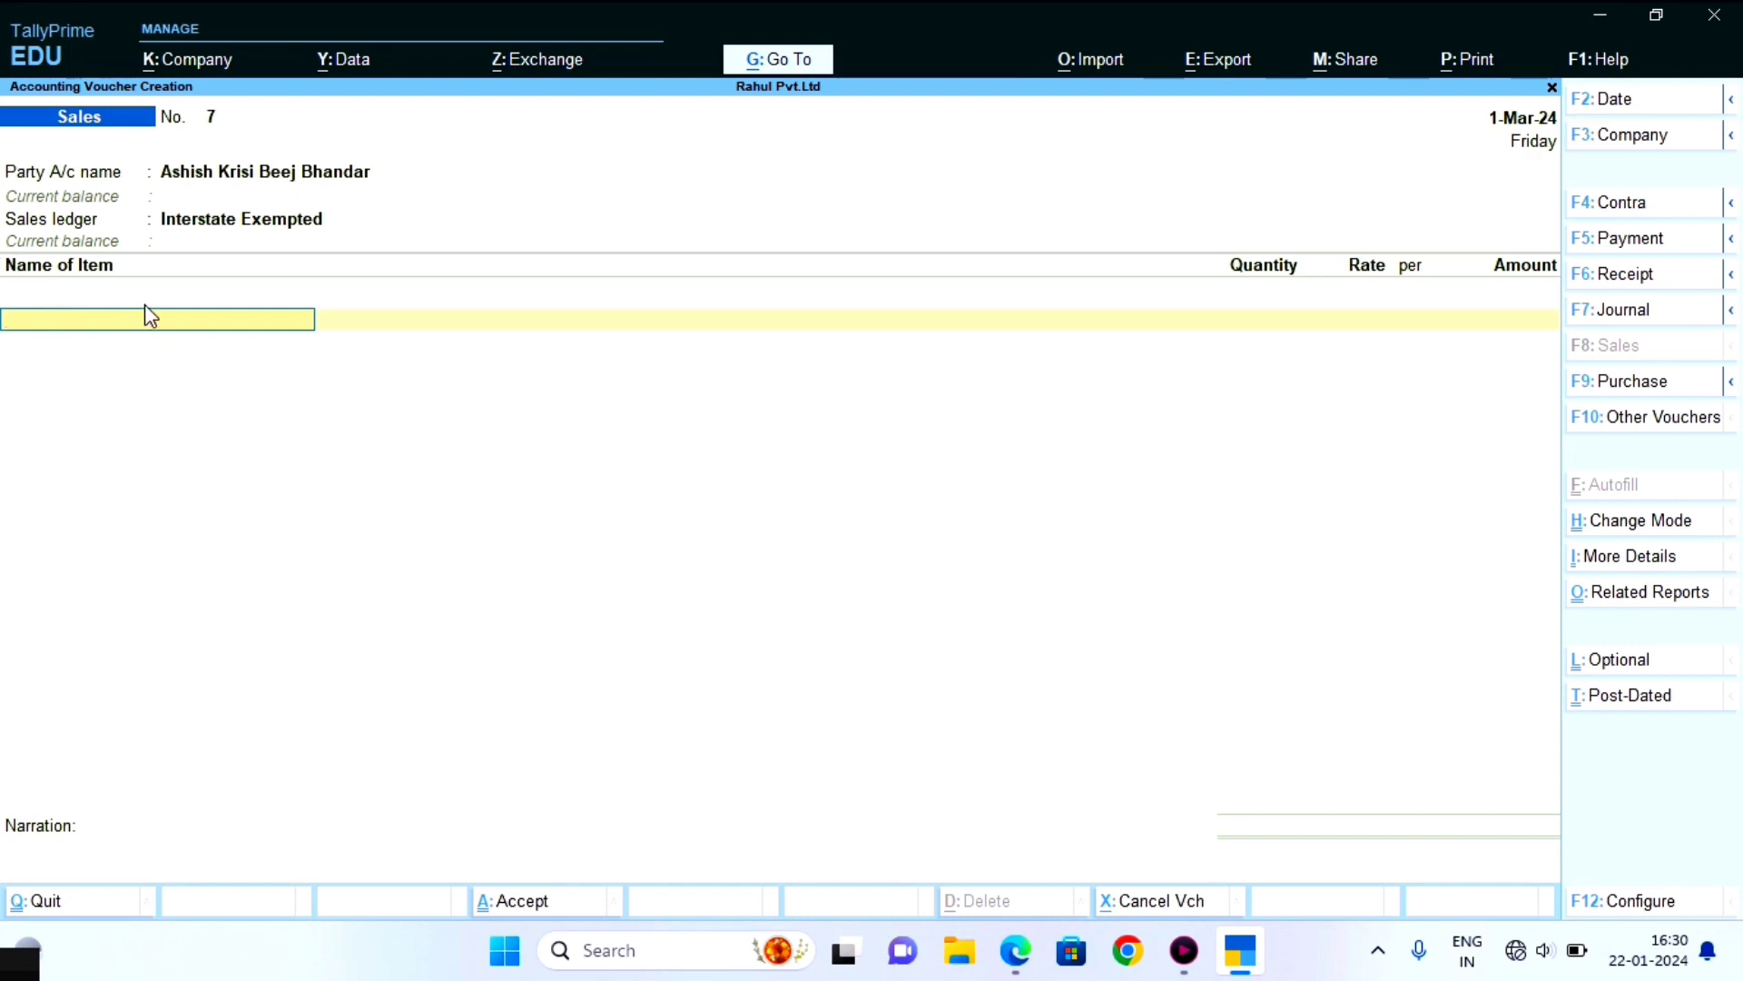
Add Jeera Seed 555 at 5 KGS with a rate of 320.00
{"action": "type", "text": "J"}
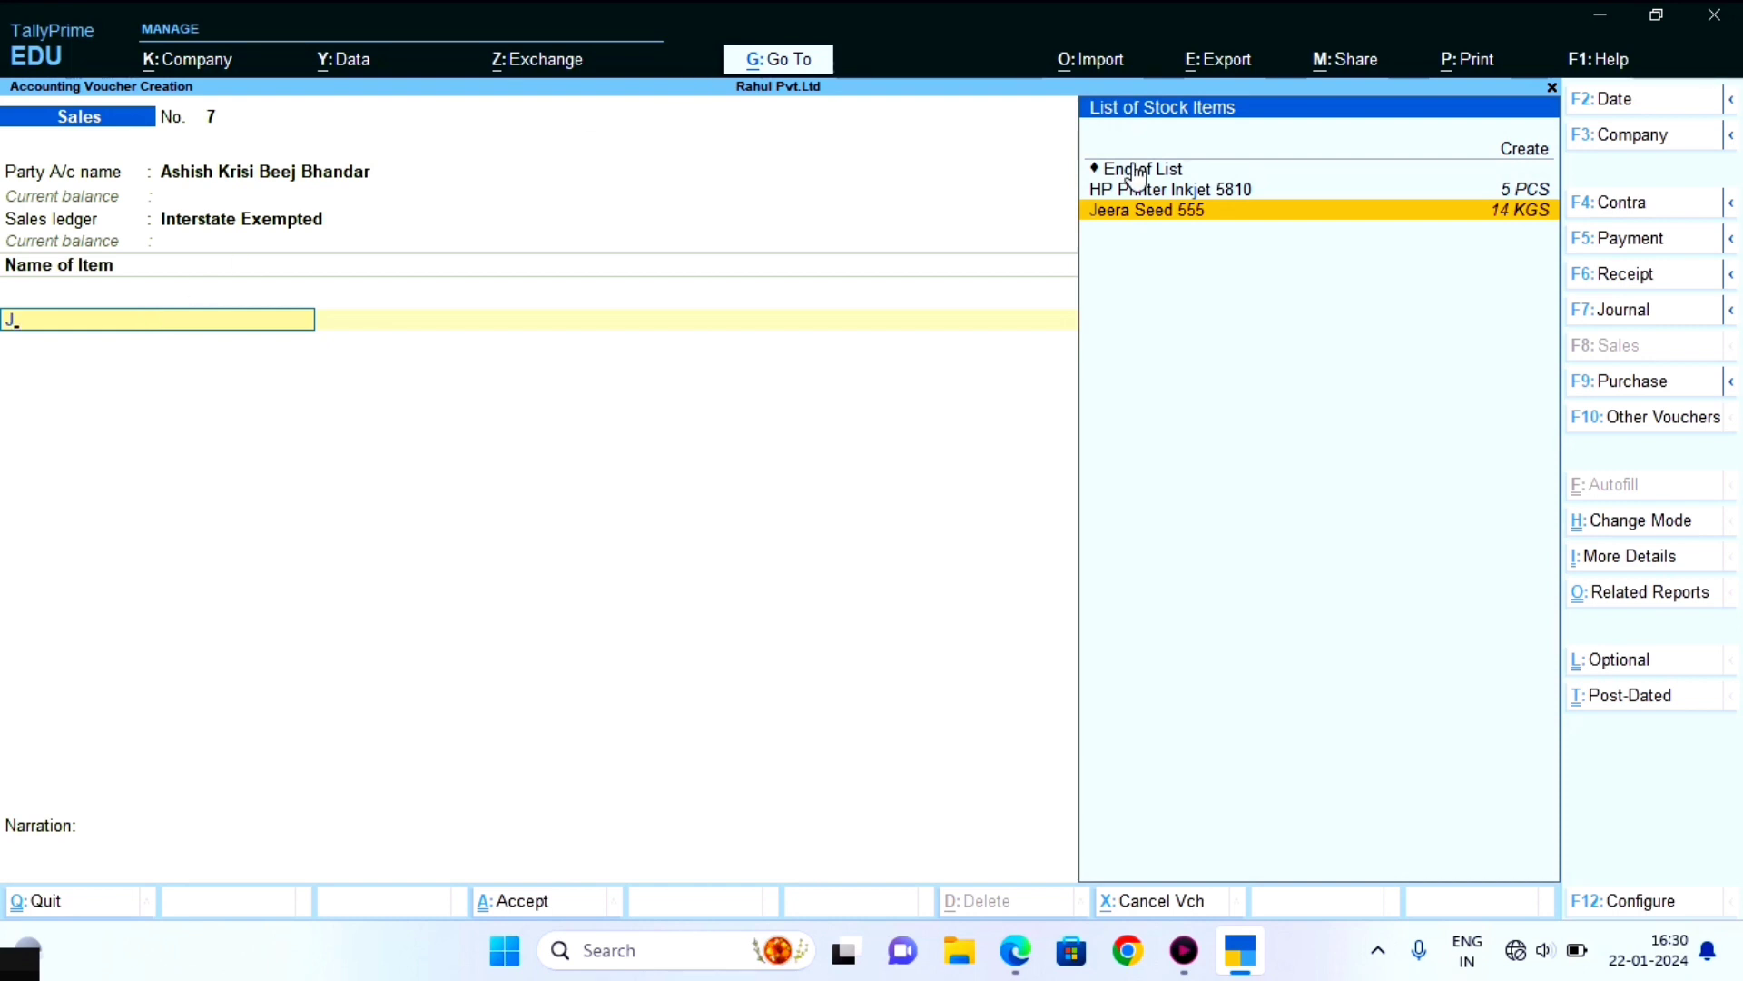
{"action": "left_click", "coordinate": [1492, 216]}
{"action": "key", "text": "Return"}
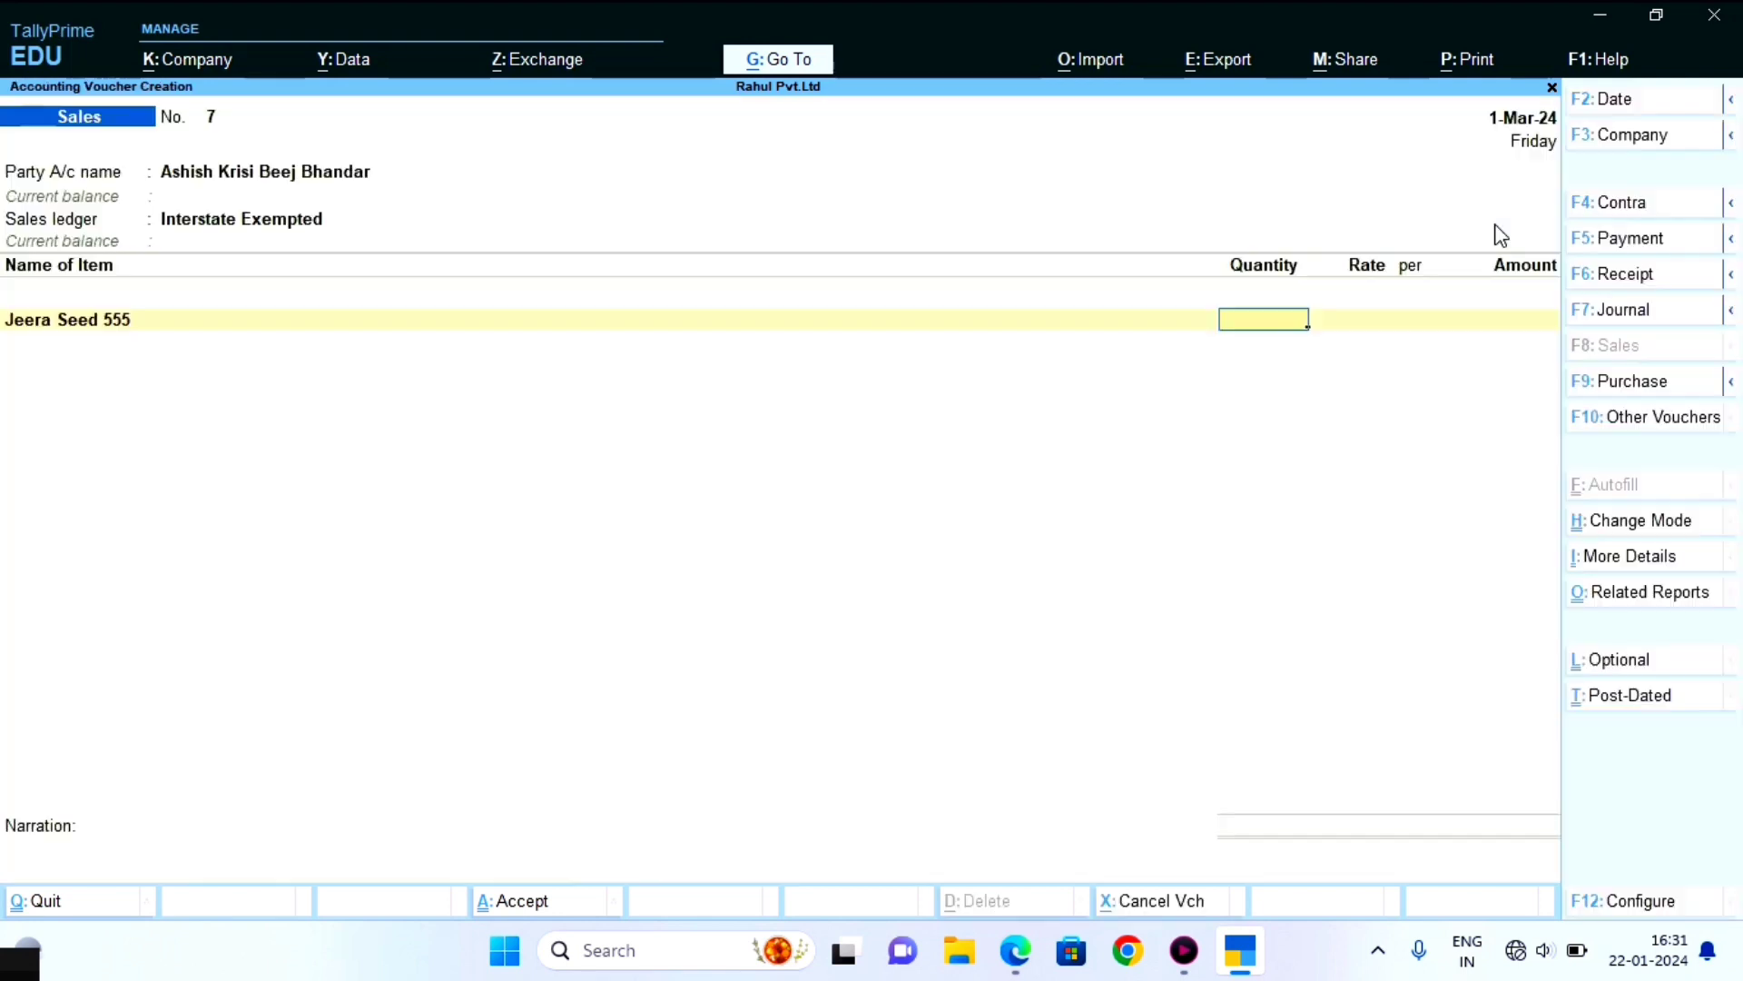
{"action": "type", "text": "5"}
{"action": "key", "text": "Return"}
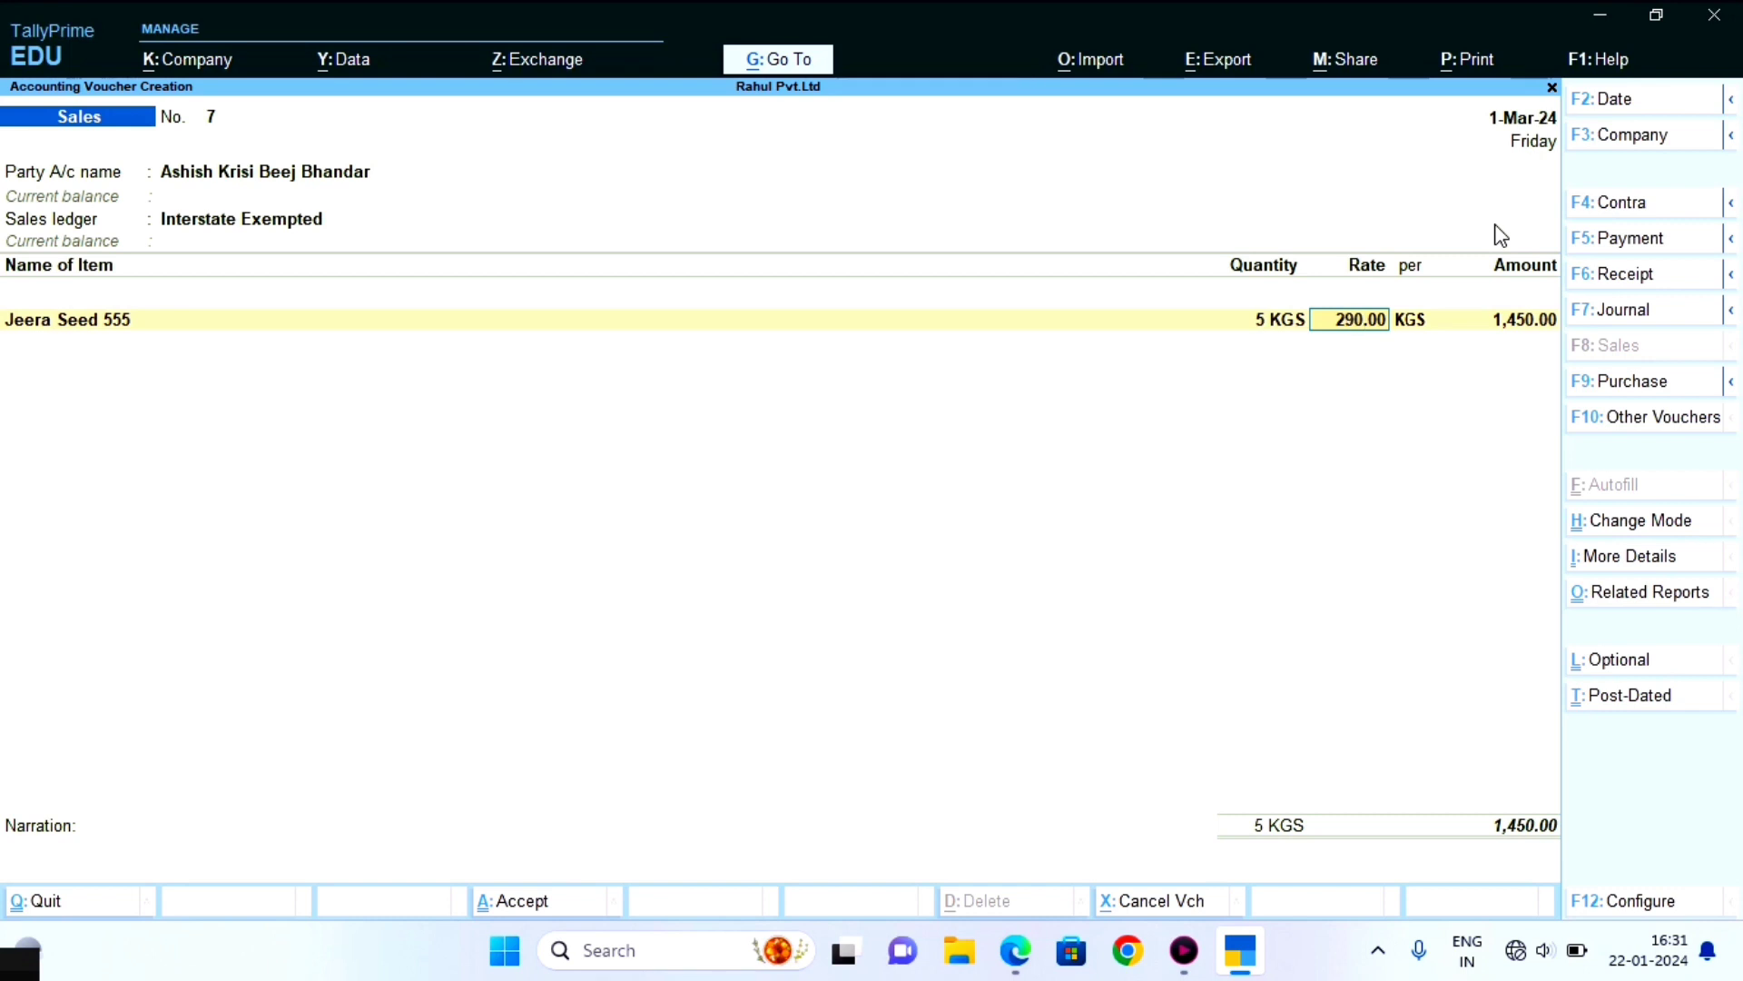
{"action": "key", "text": "BackSpace"}
{"action": "type", "text": "2"}
{"action": "key", "text": "Return"}
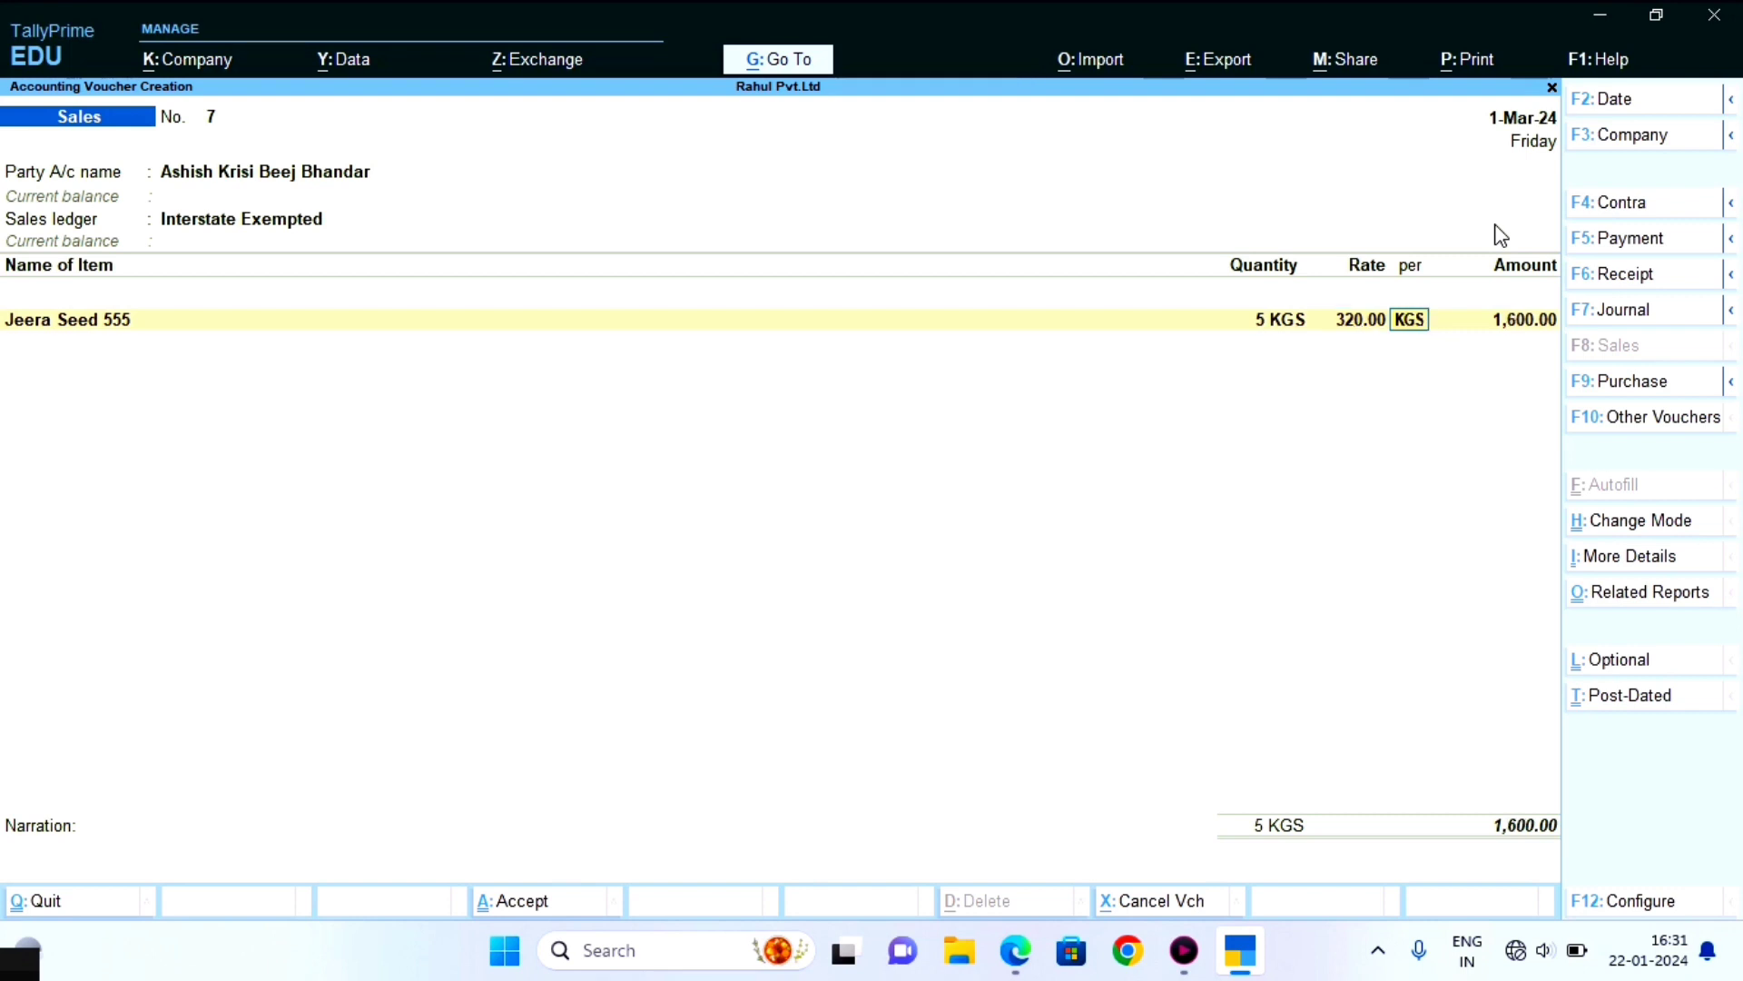
{"action": "key", "text": "Return"}
{"action": "key", "text": "Return"}
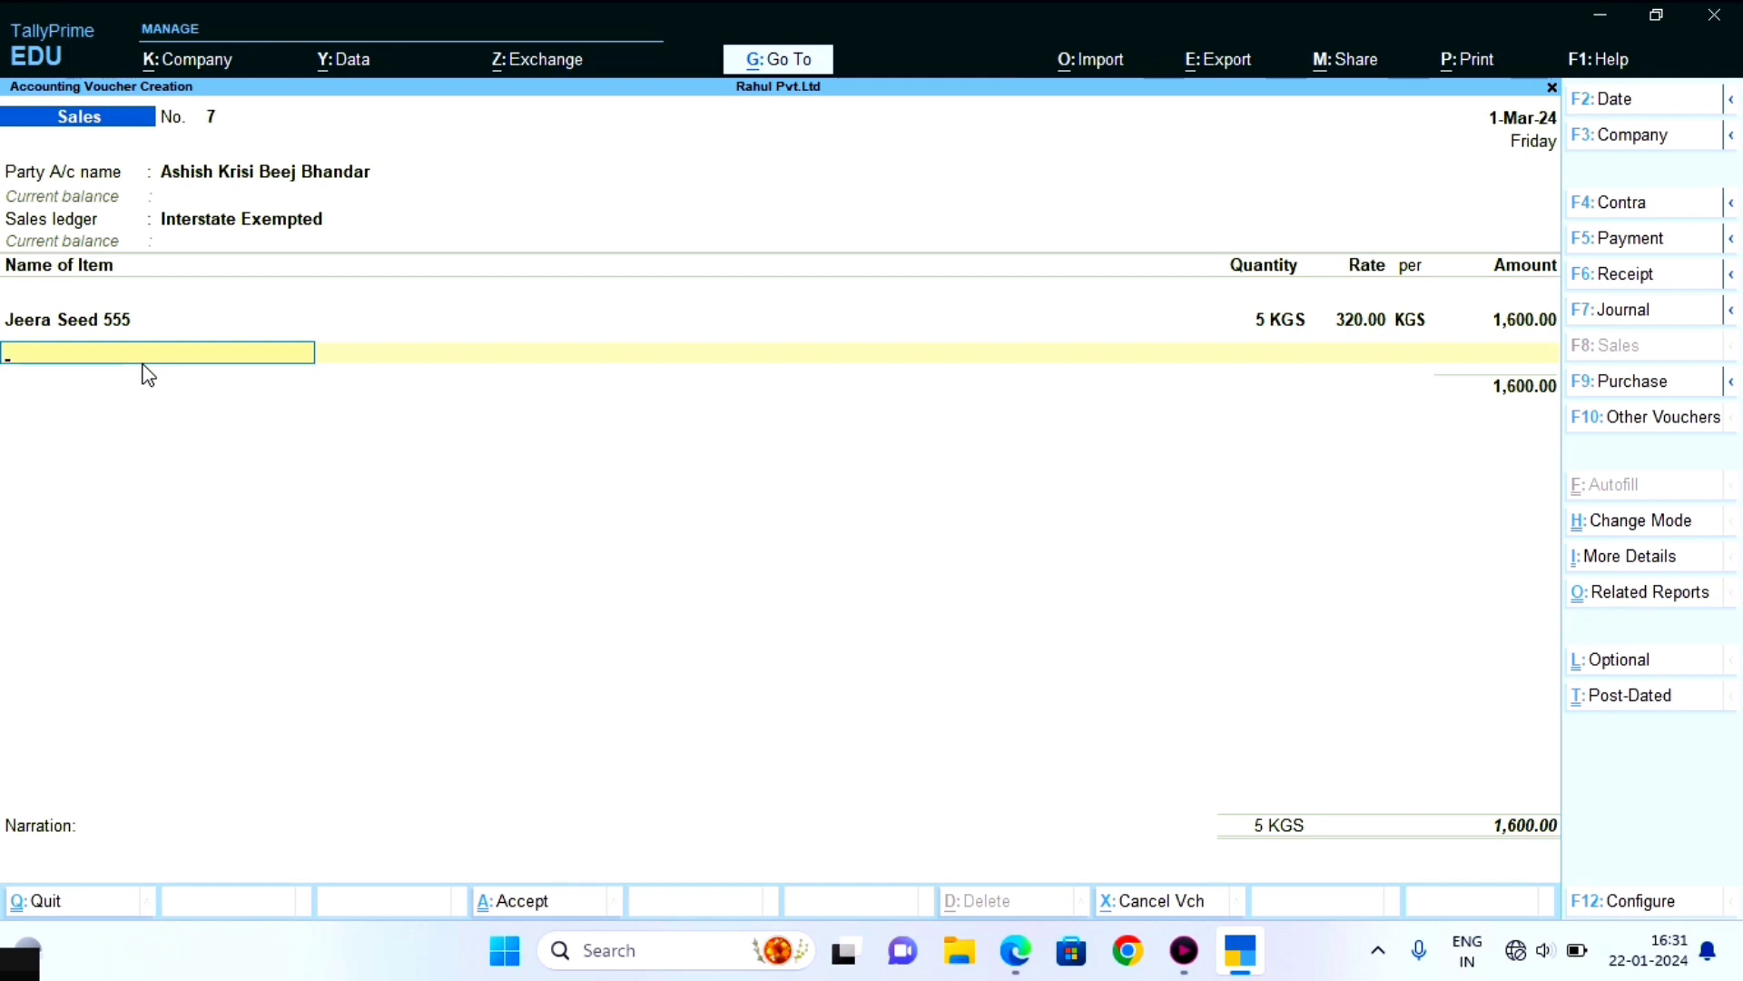
Add Sarprass Gold at 2 KGS with a rate of 200.00
{"action": "type", "text": "S"}
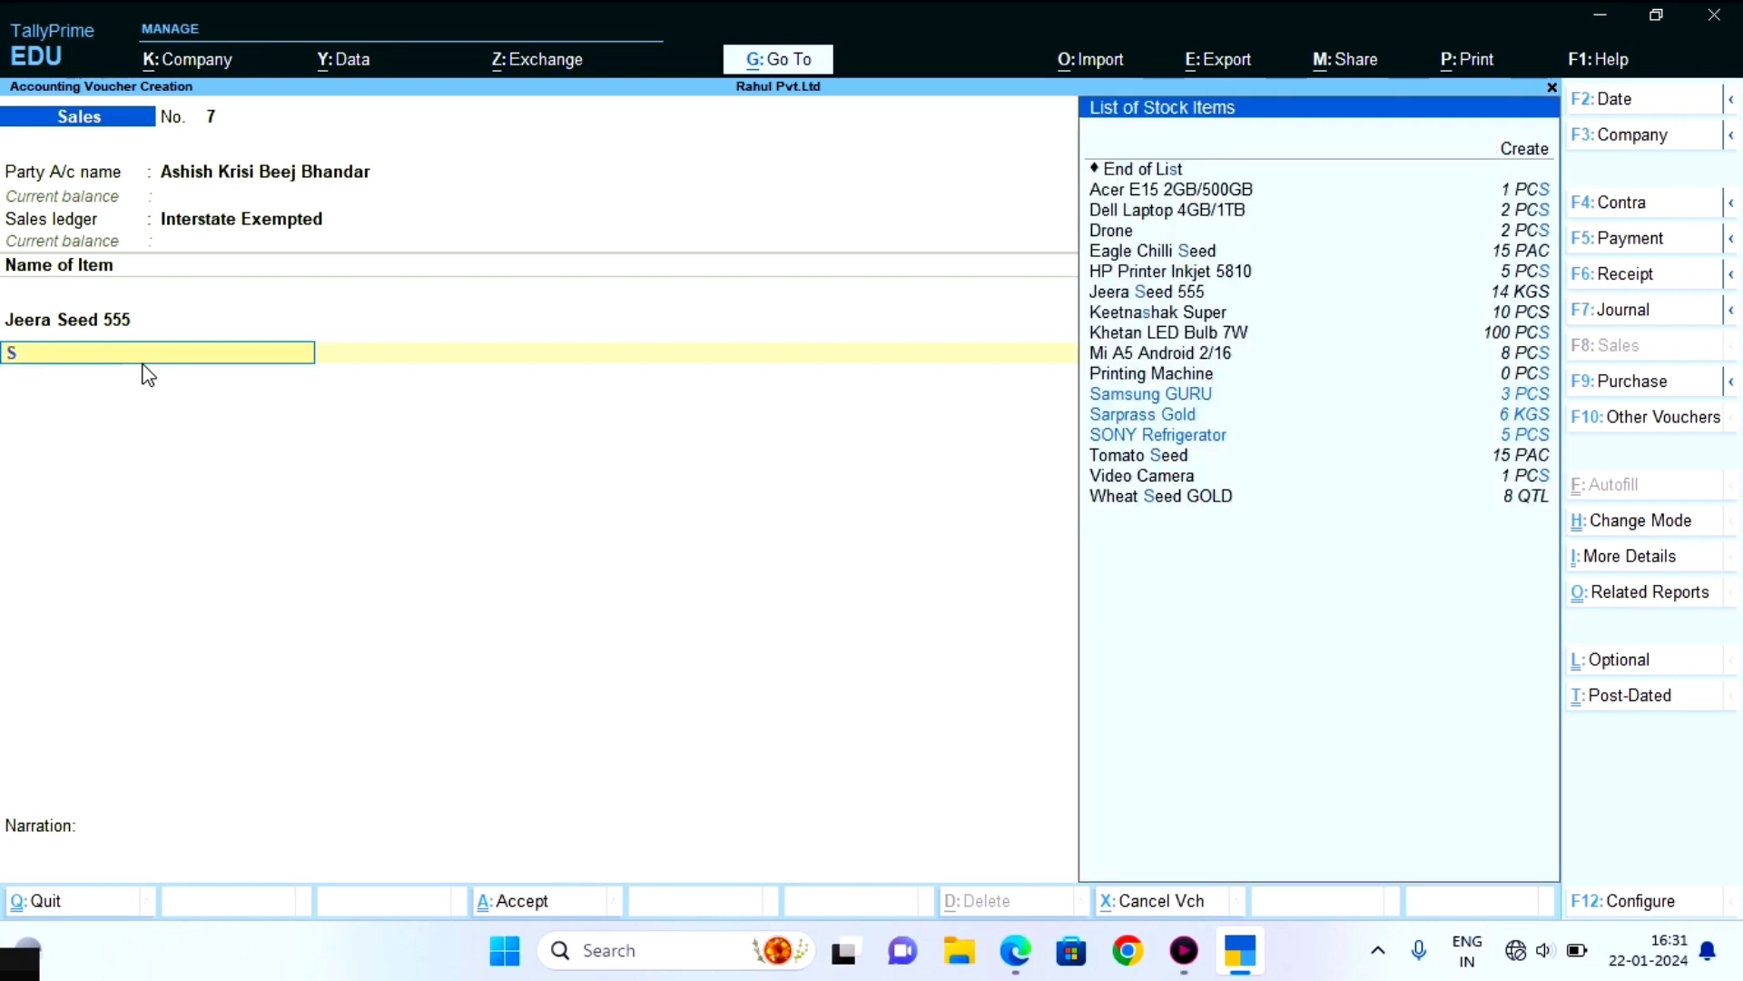
{"action": "type", "text": "a"}
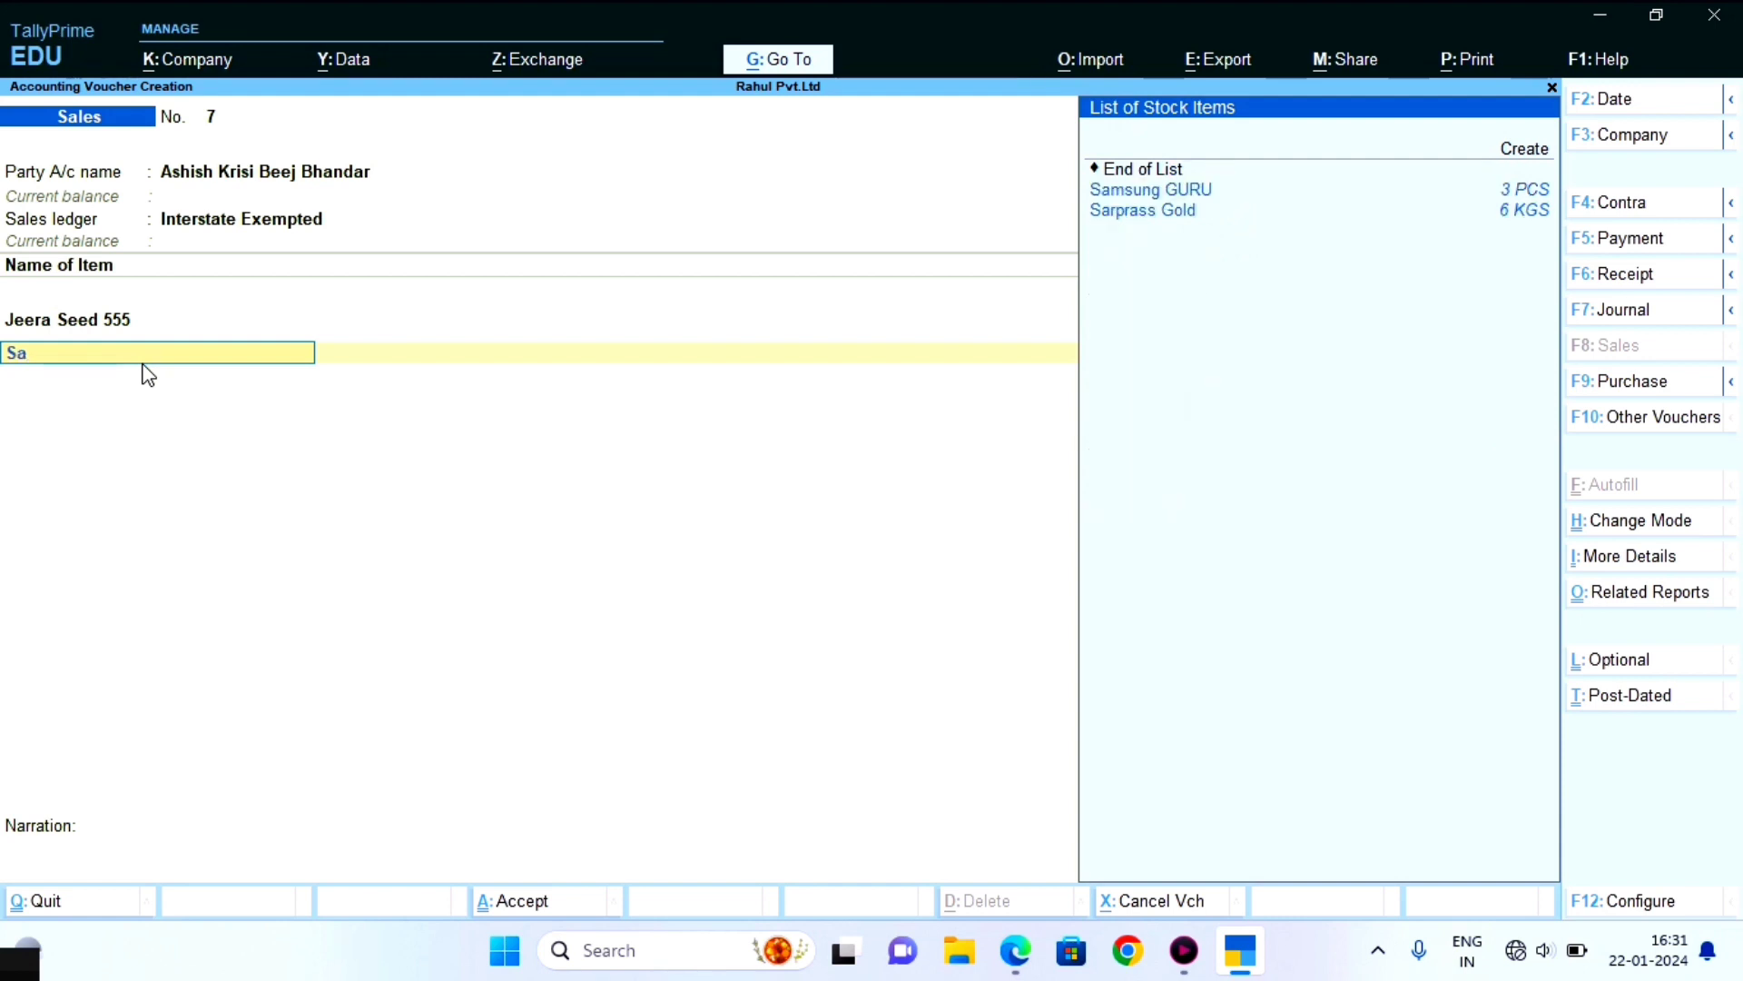
{"action": "key", "text": "Down"}
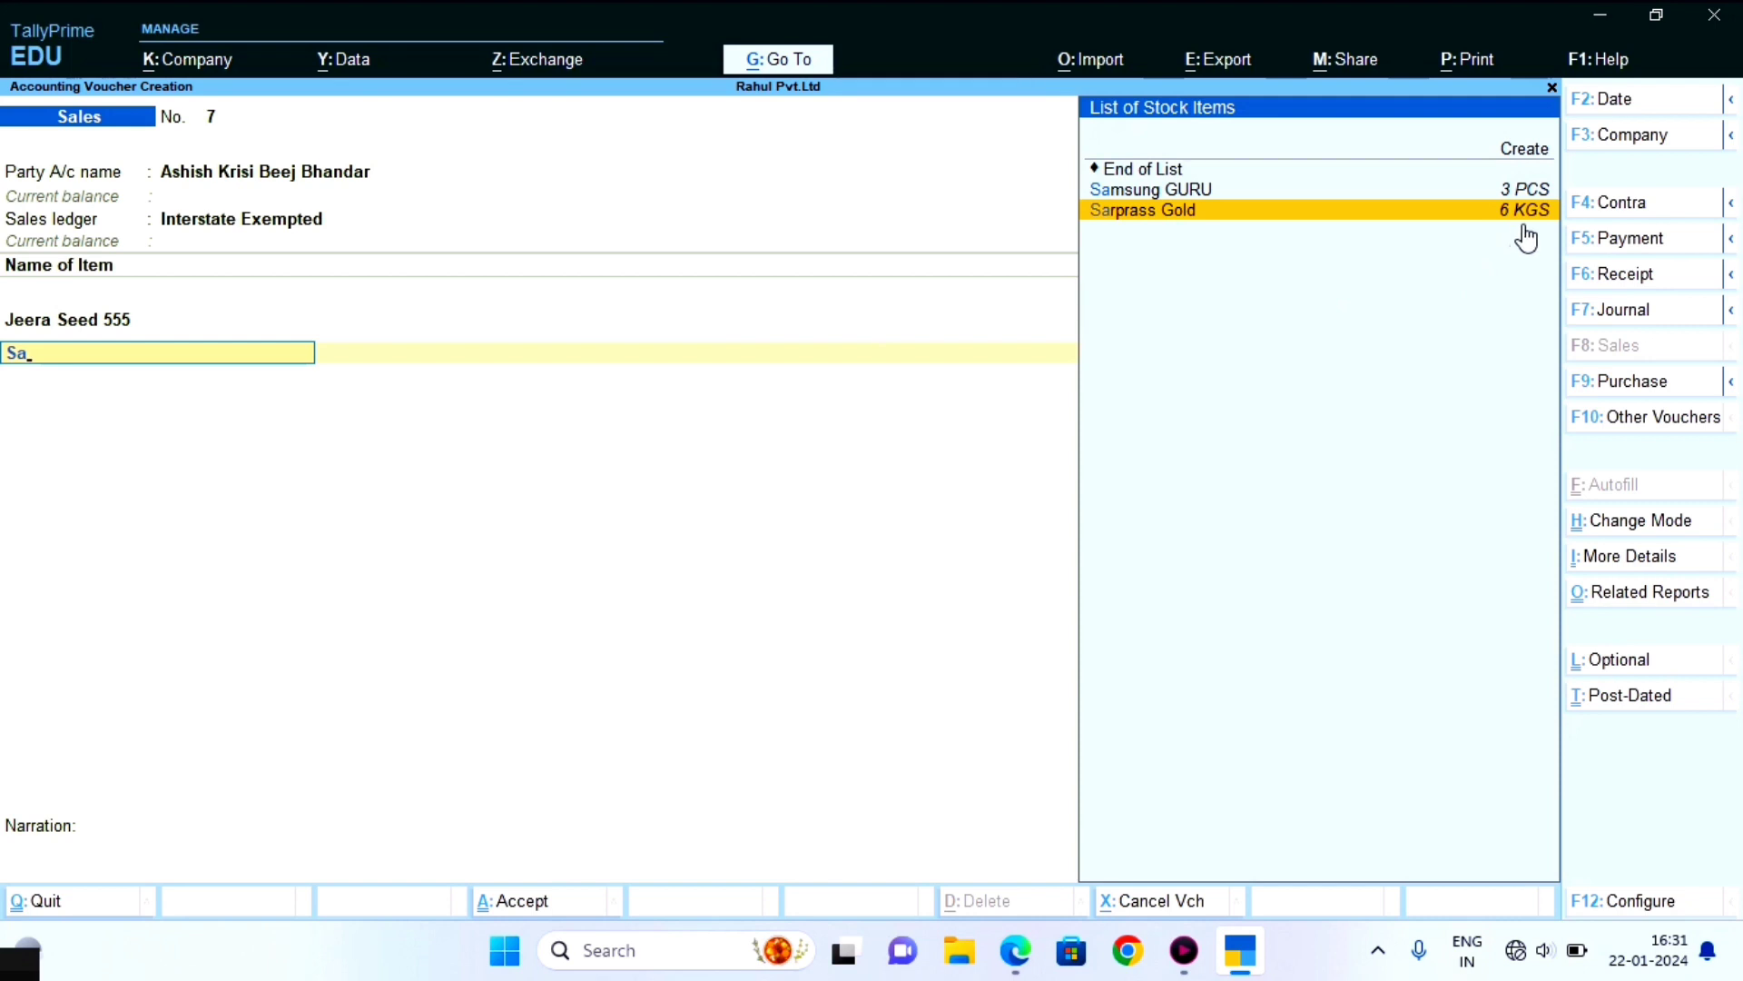
{"action": "key", "text": "Return"}
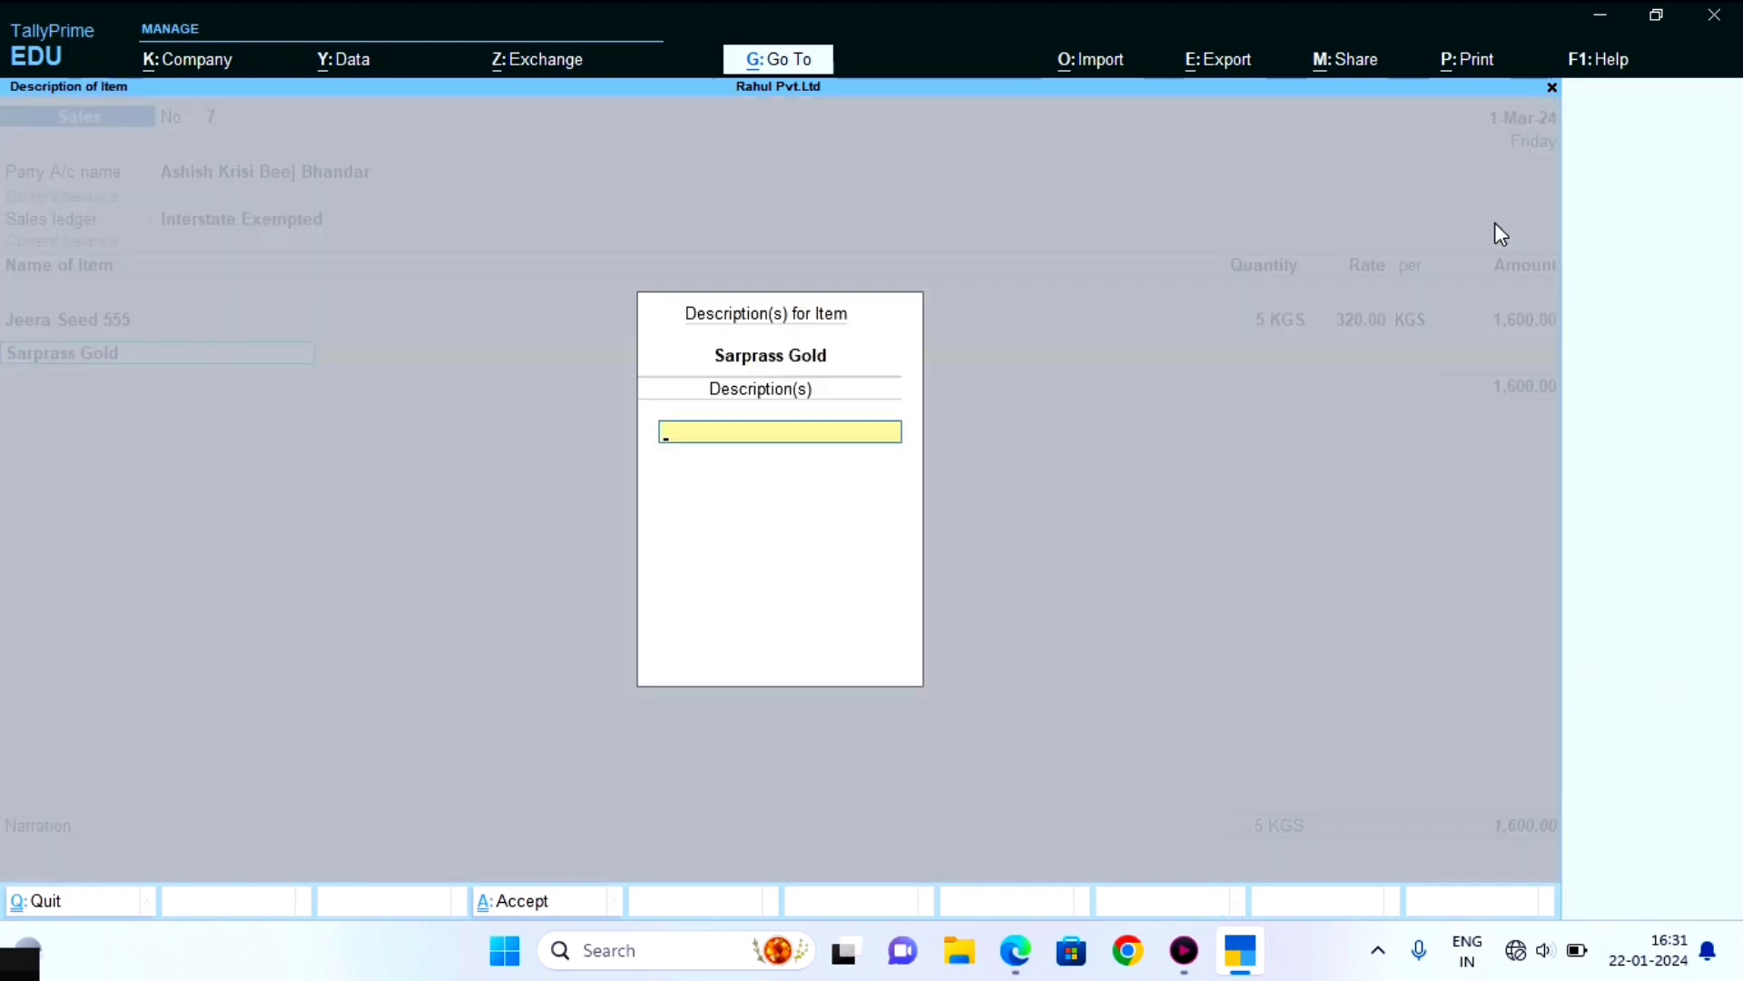
{"action": "key", "text": "Return"}
{"action": "type", "text": "2"}
{"action": "key", "text": "Return"}
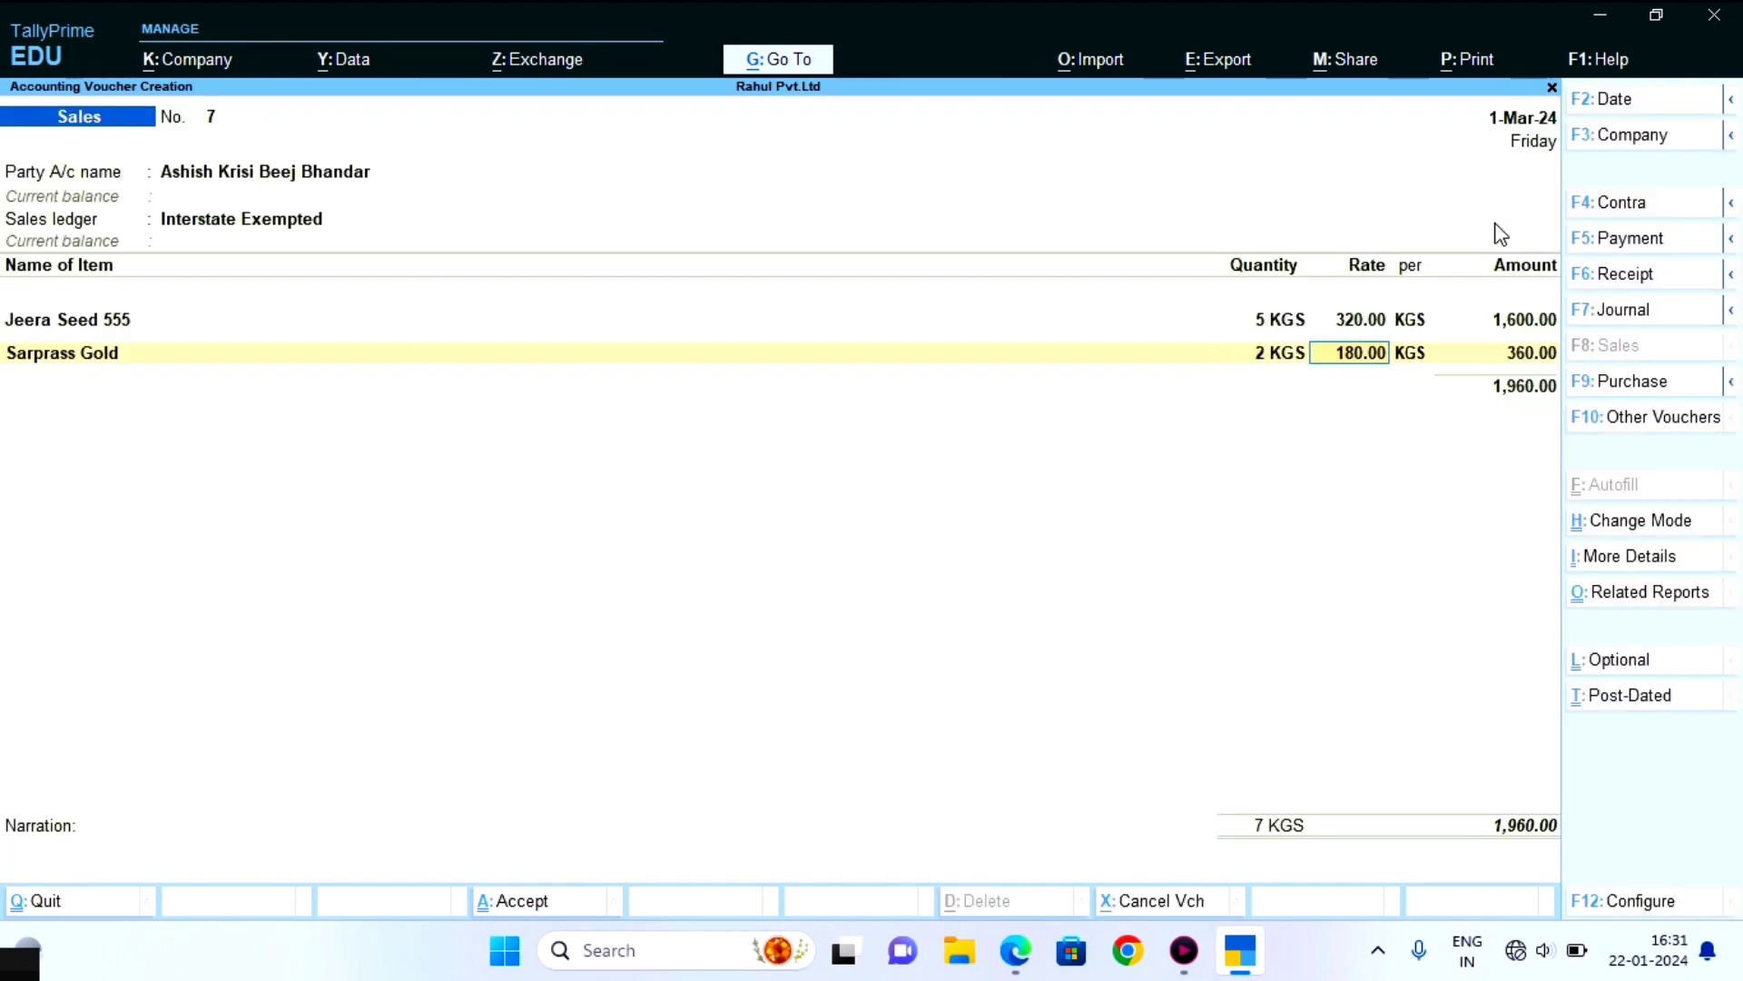
{"action": "key", "text": "Right"}
{"action": "key", "text": "Right"}
{"action": "key", "text": "BackSpace"}
{"action": "key", "text": "BackSpace"}
{"action": "type", "text": "2"}
{"action": "key", "text": "Right"}
{"action": "key", "text": "Delete"}
{"action": "key", "text": "BackSpace"}
{"action": "key", "text": "Return"}
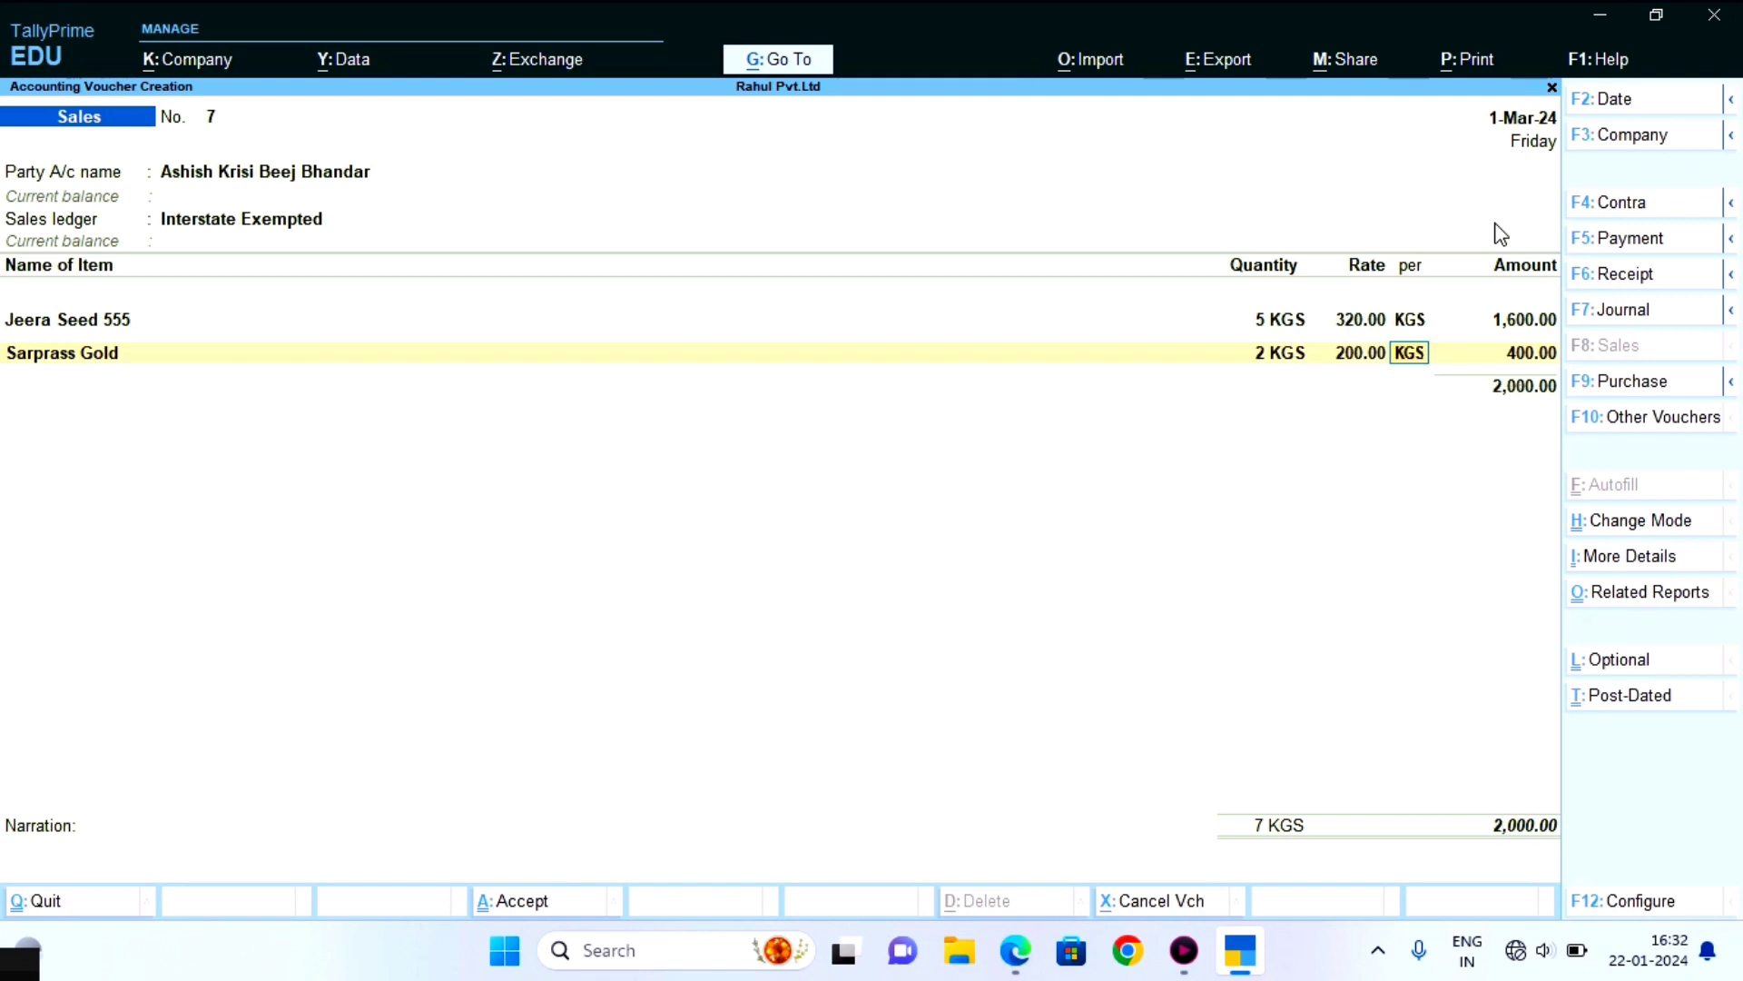
{"action": "key", "text": "Return"}
{"action": "key", "text": "Return"}
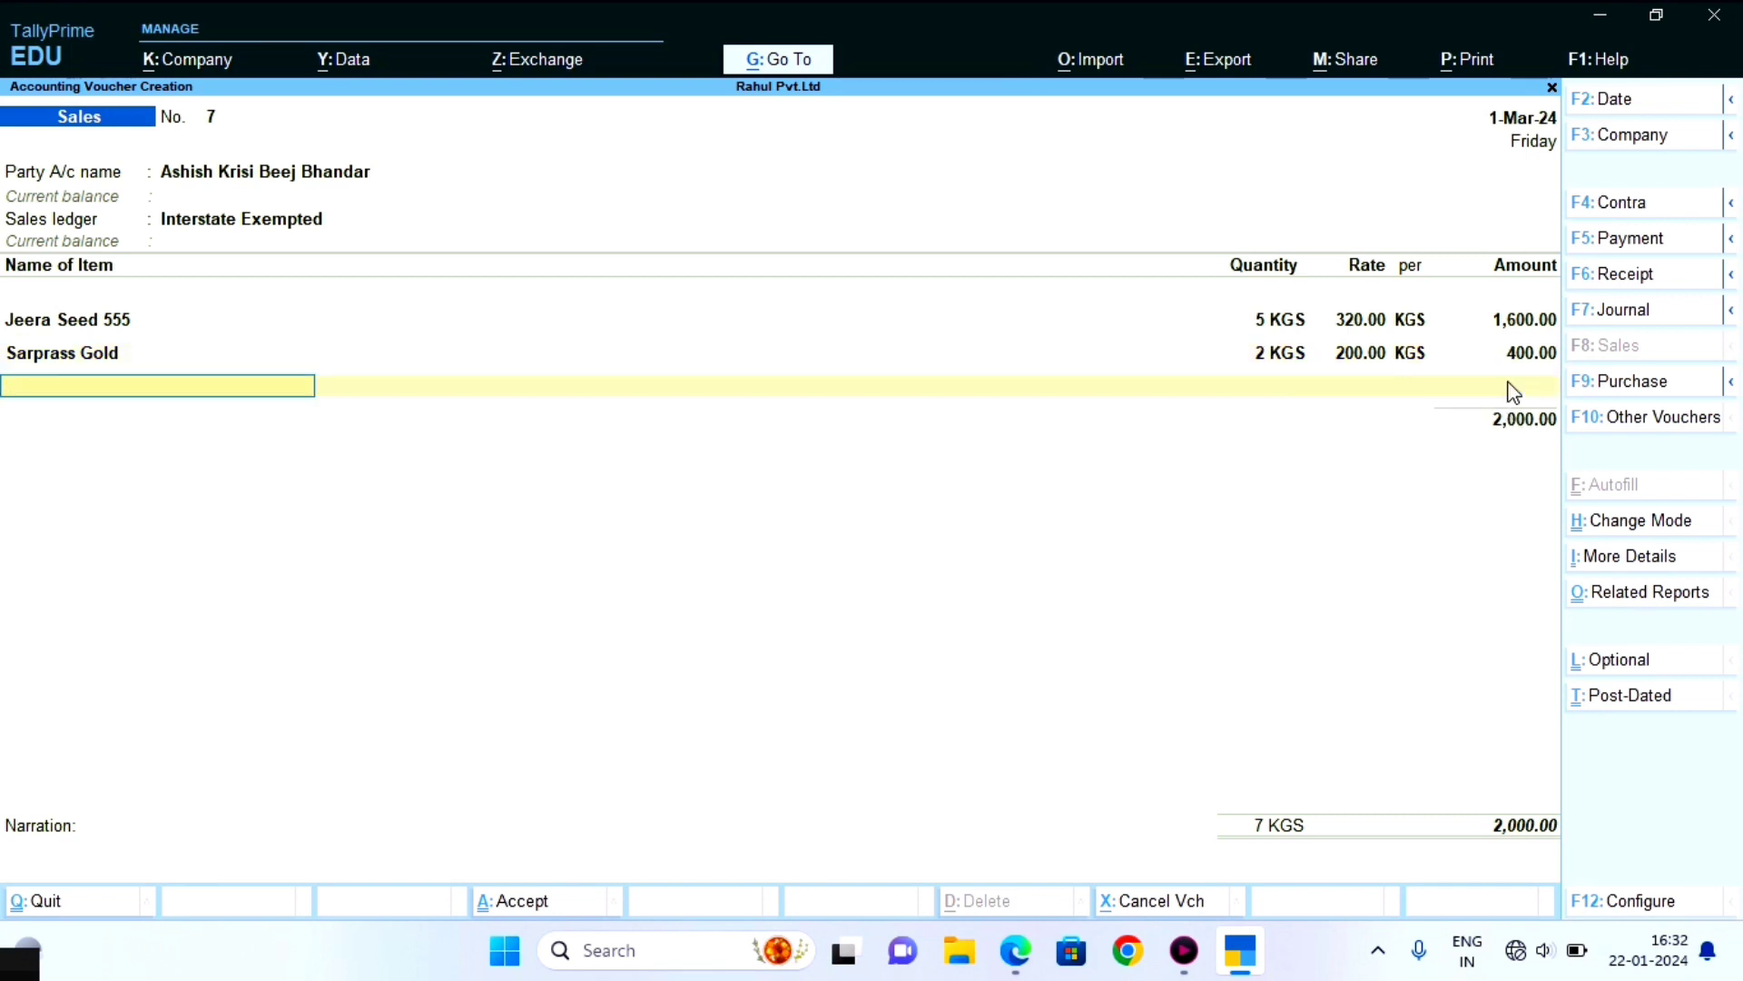
Add TMT Oil 007 at 2 LTR at the default 500.00 rate, then end the item list
{"action": "type", "text": "T"}
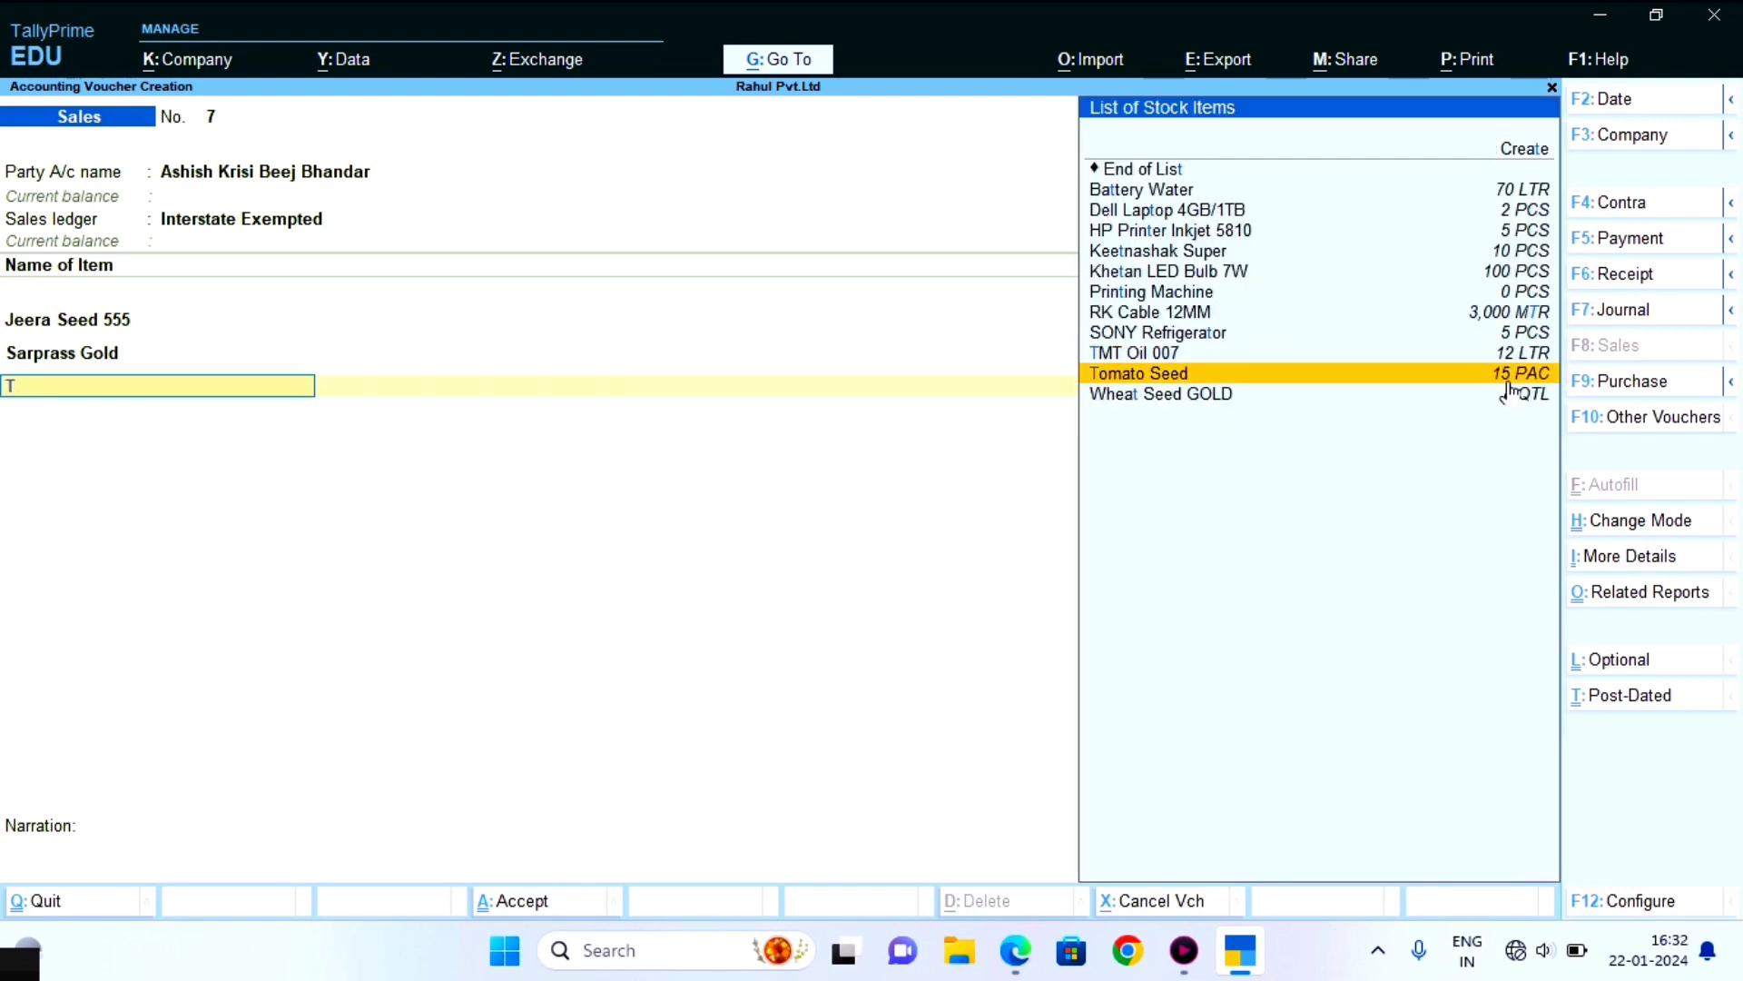
{"action": "key", "text": "Up"}
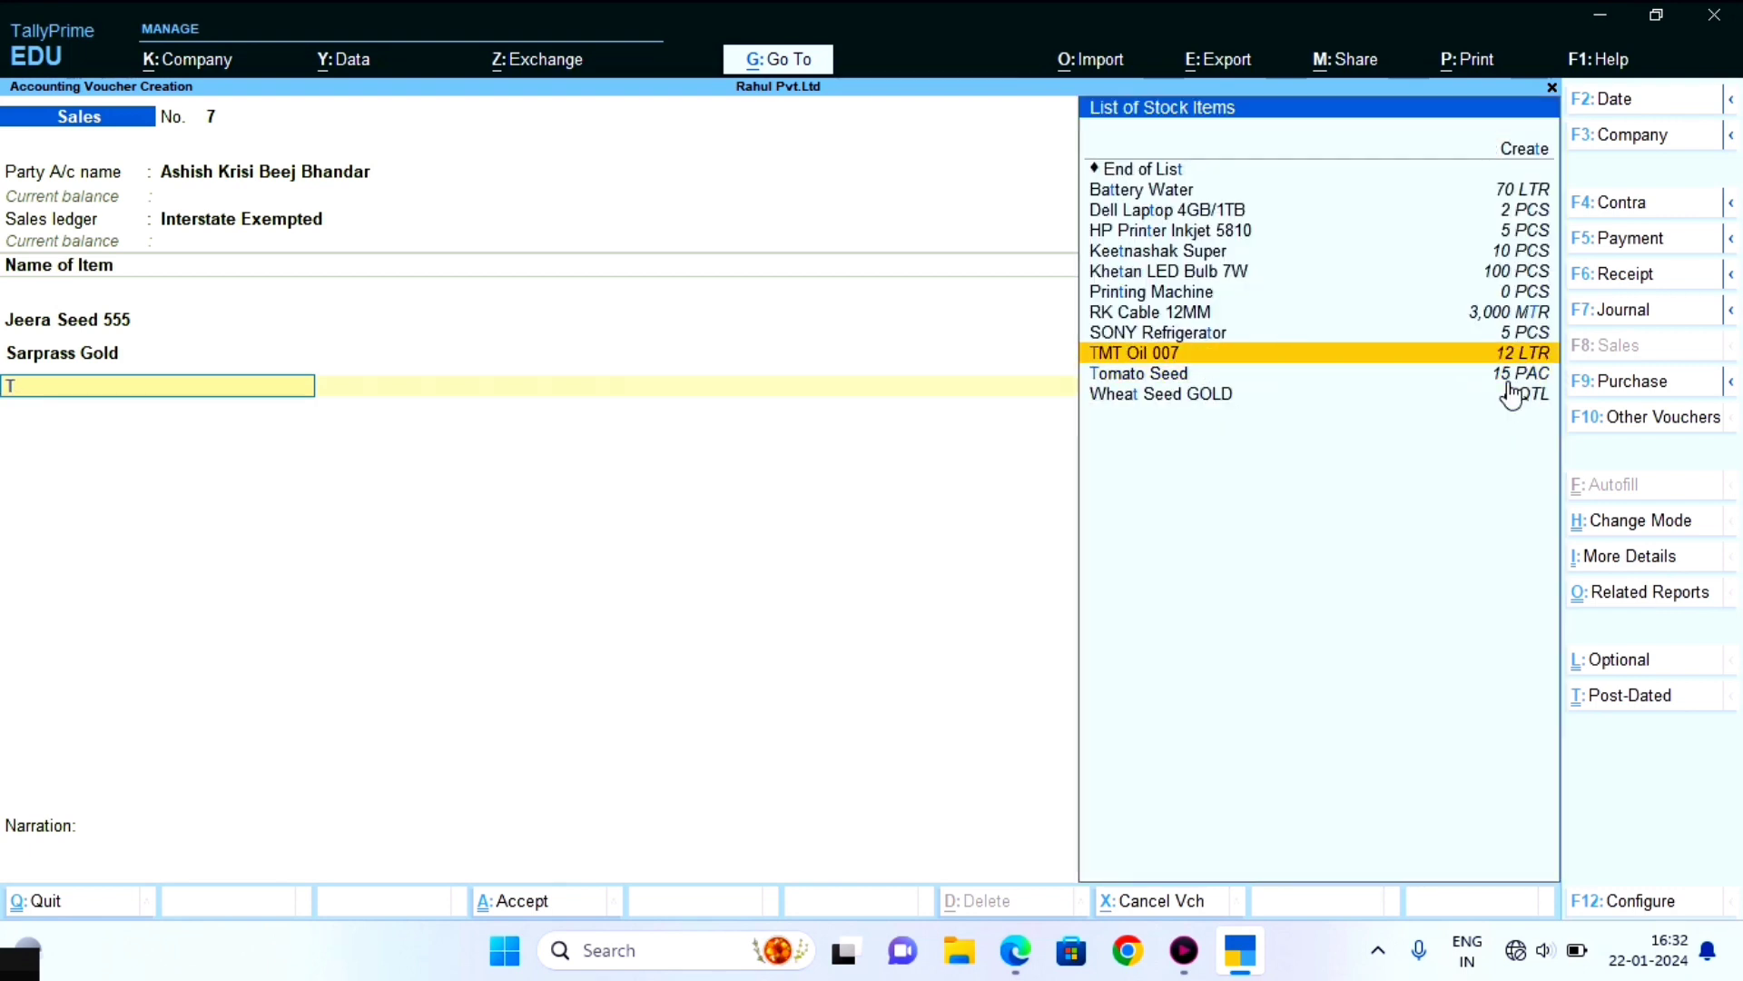
{"action": "key", "text": "Return"}
{"action": "key", "text": "Return"}
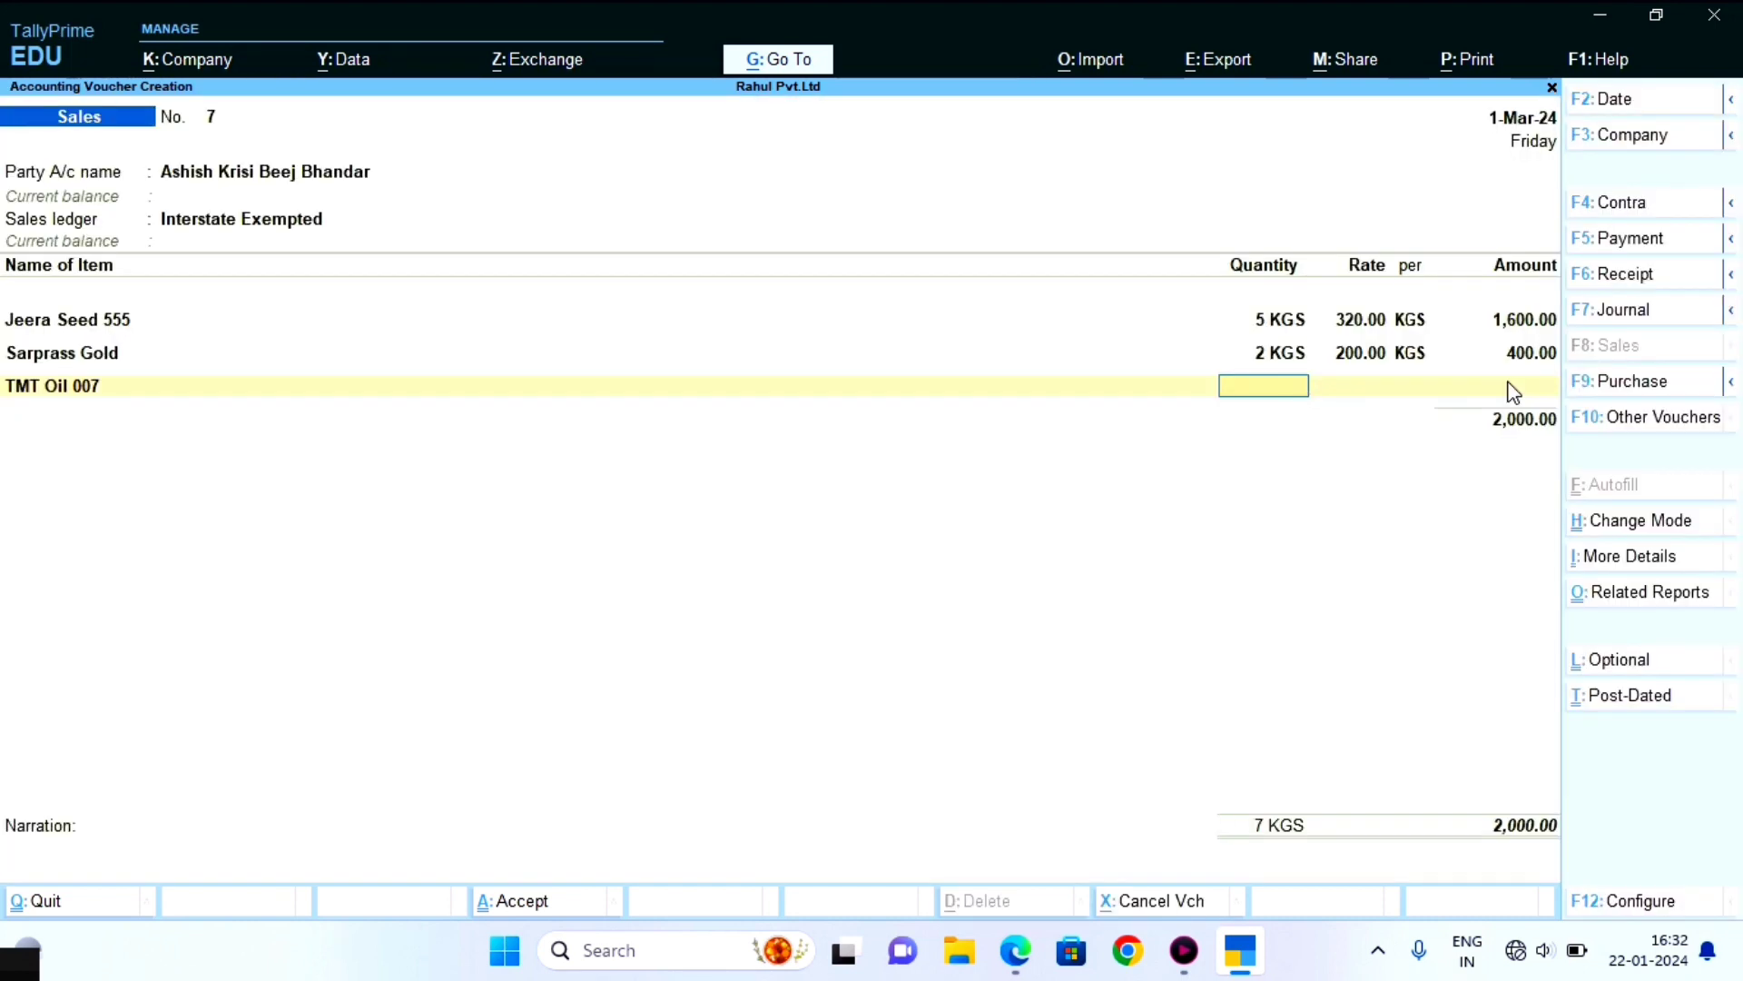
{"action": "type", "text": "2"}
{"action": "key", "text": "Return"}
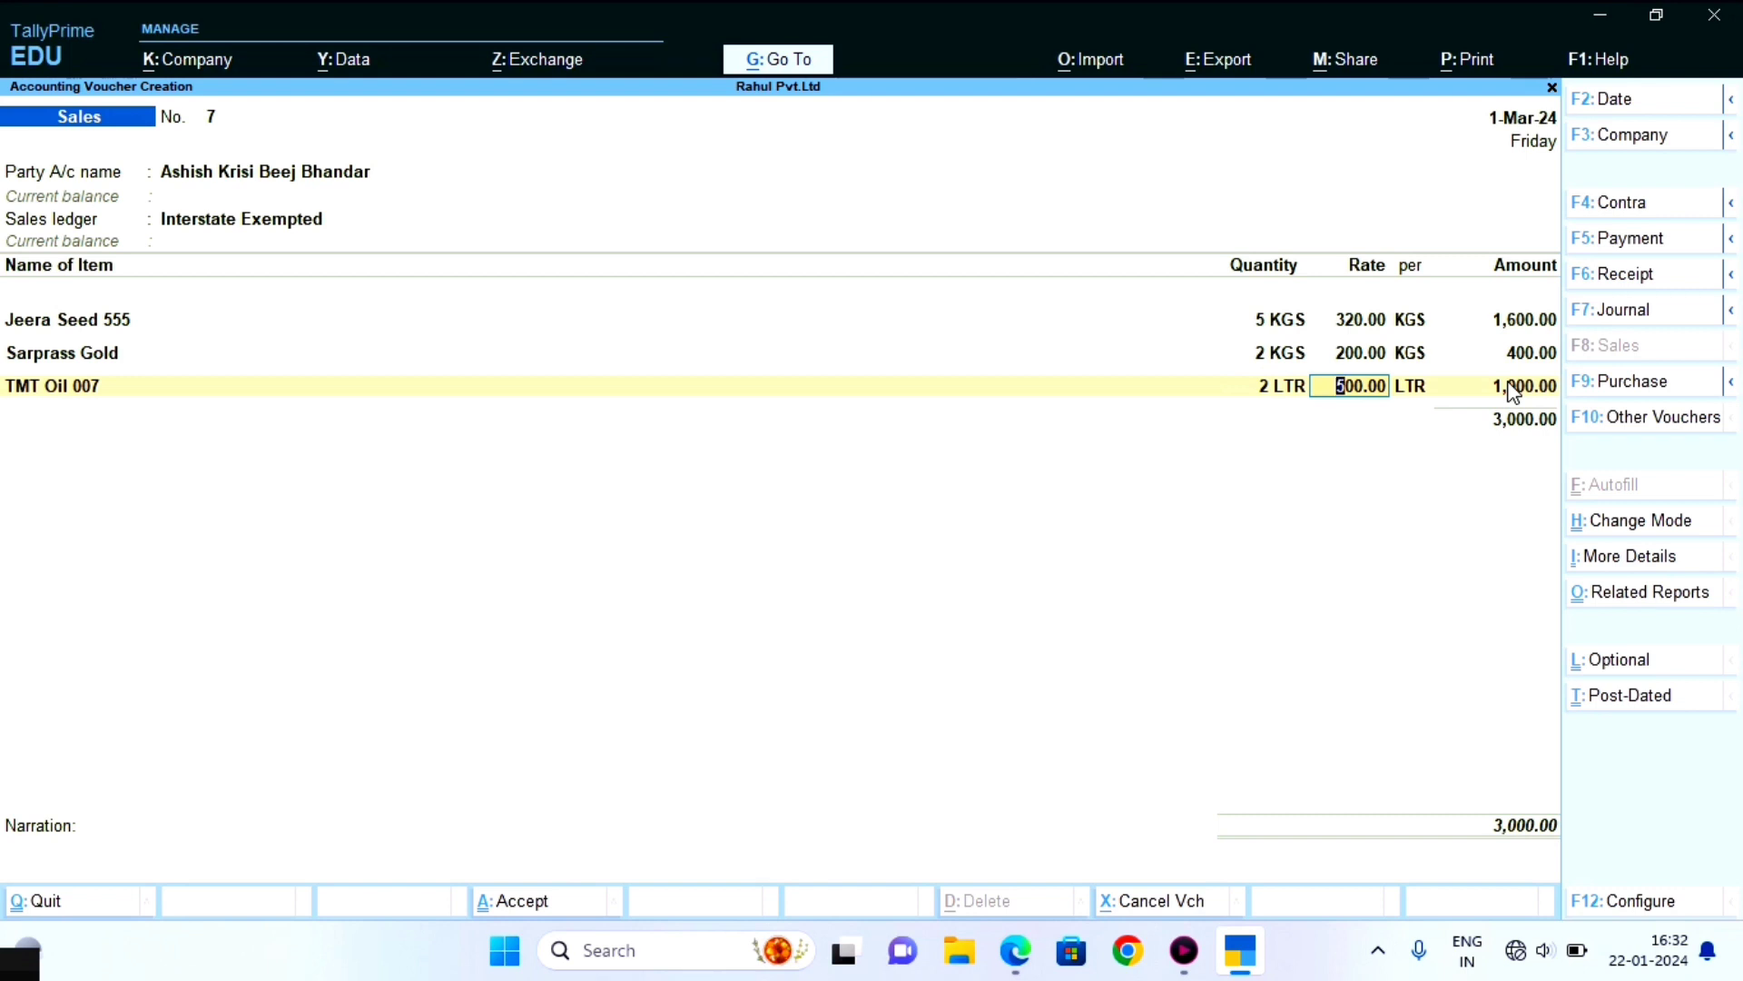
{"action": "key", "text": "Return"}
{"action": "key", "text": "Return"}
{"action": "key", "text": "Return"}
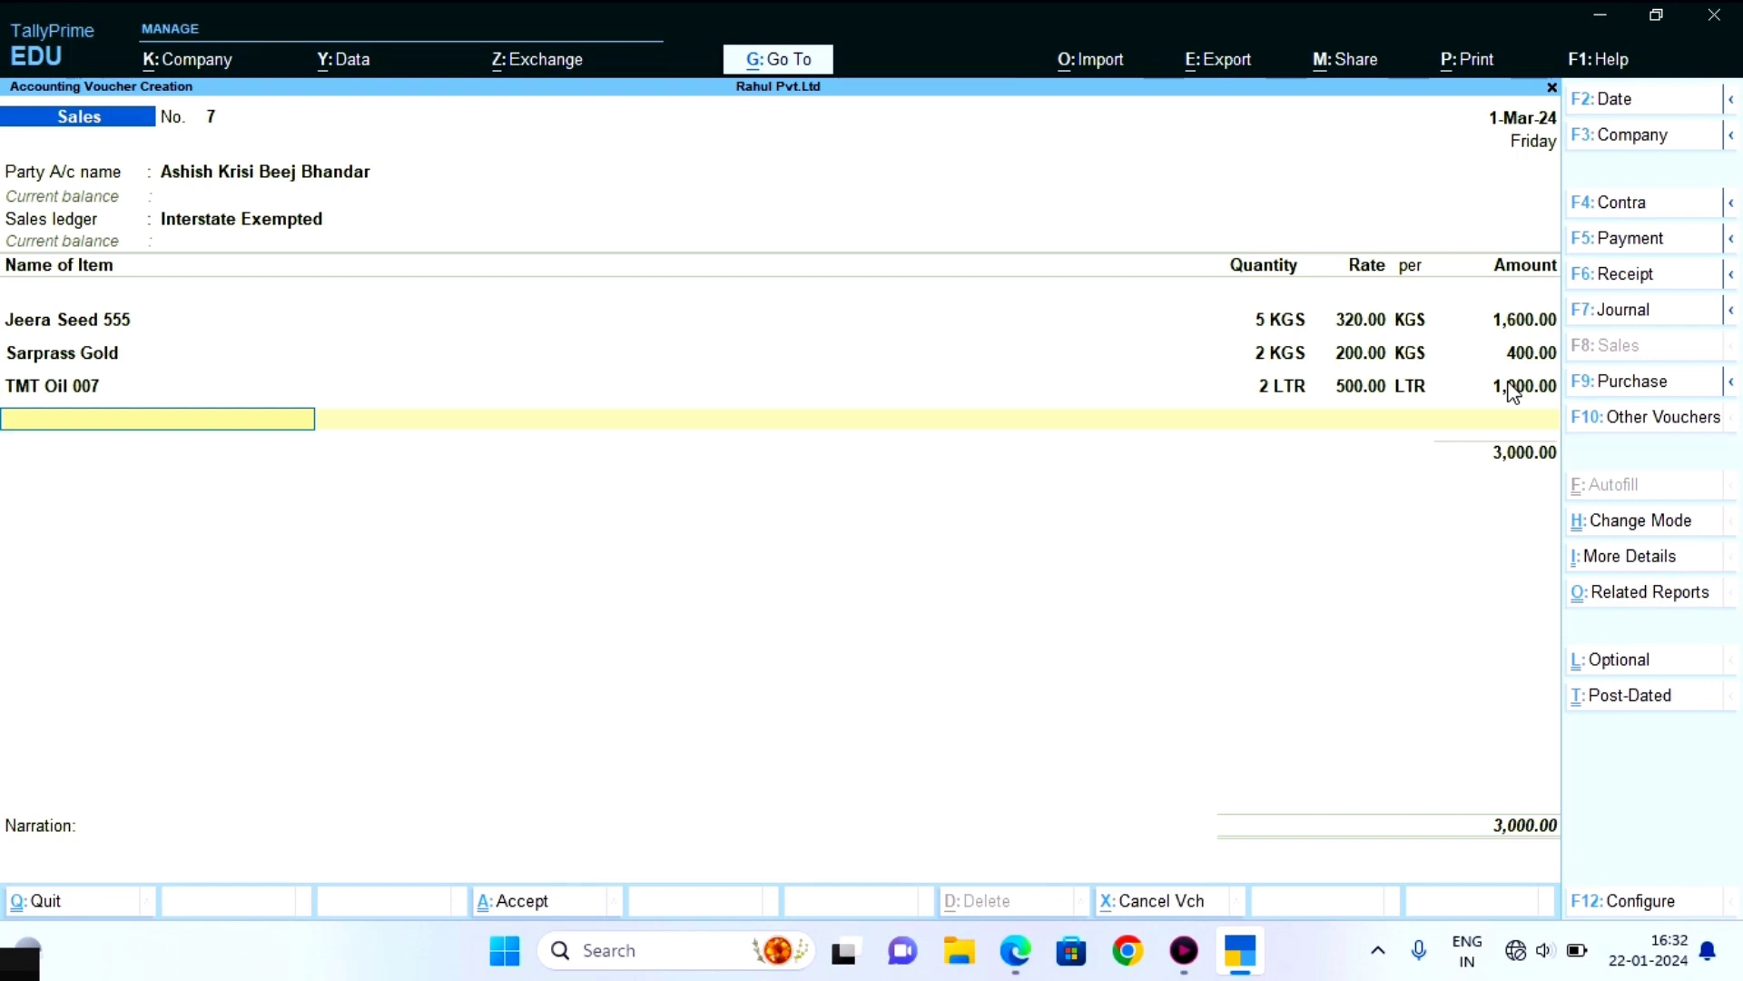
{"action": "key", "text": "Return"}
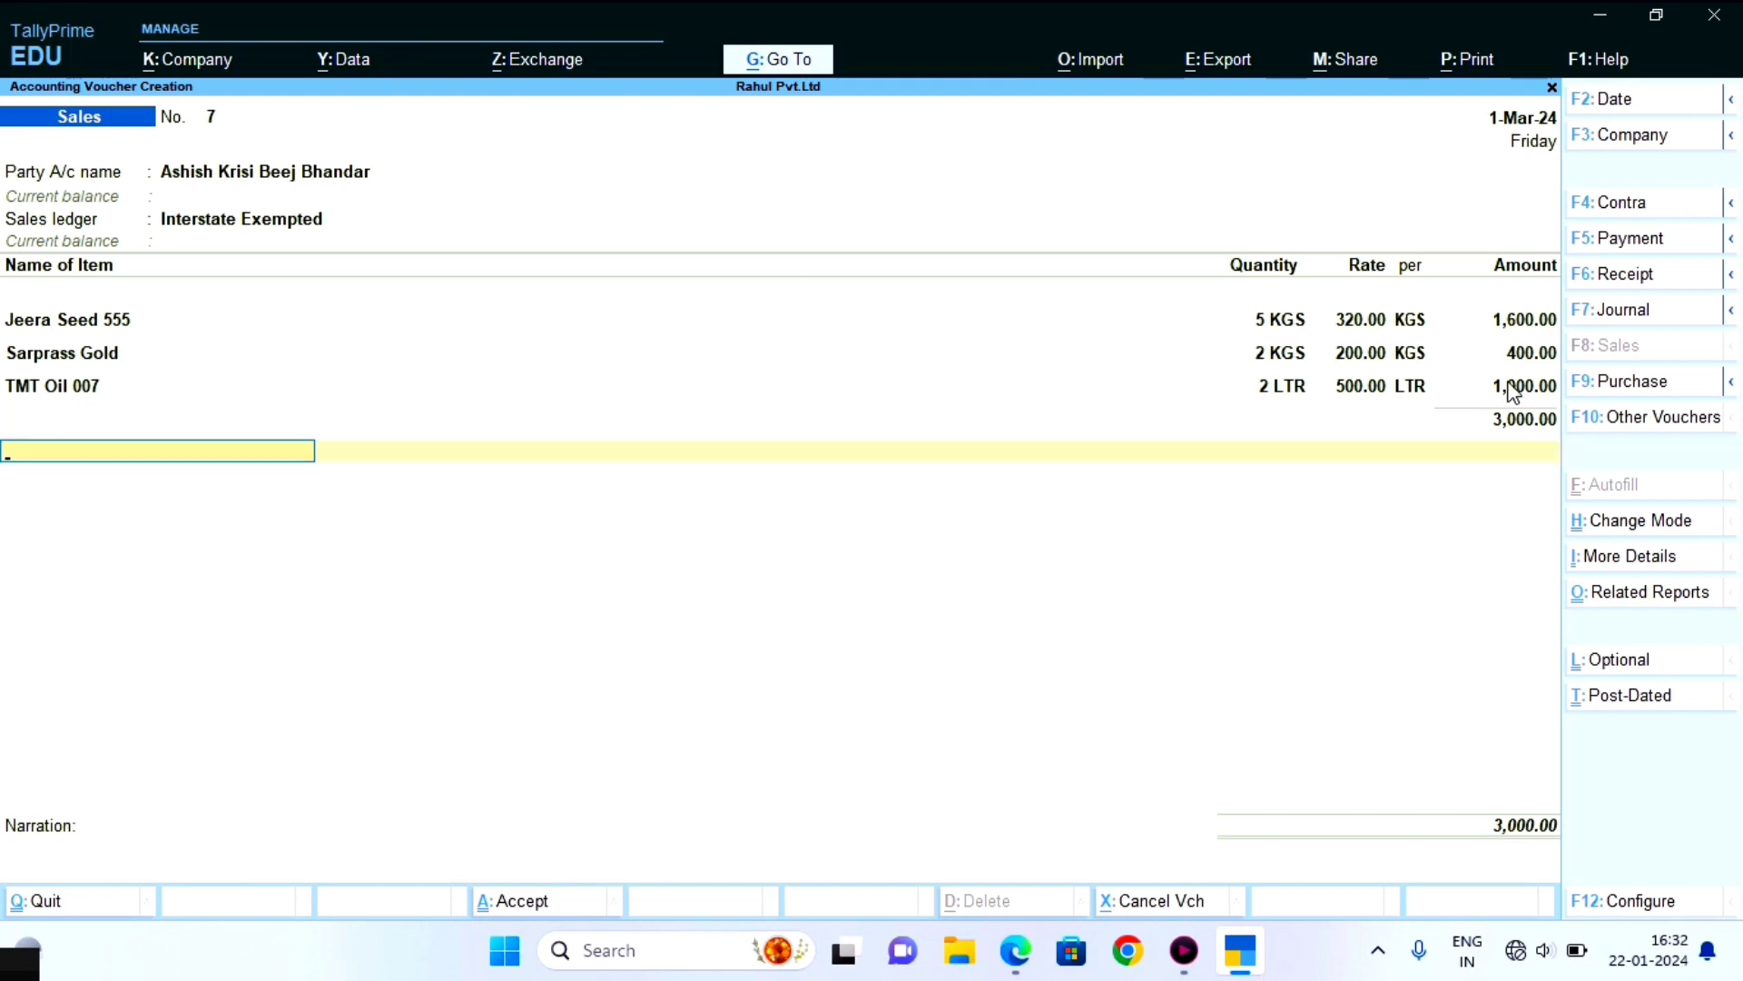
{"action": "key", "text": "Return"}
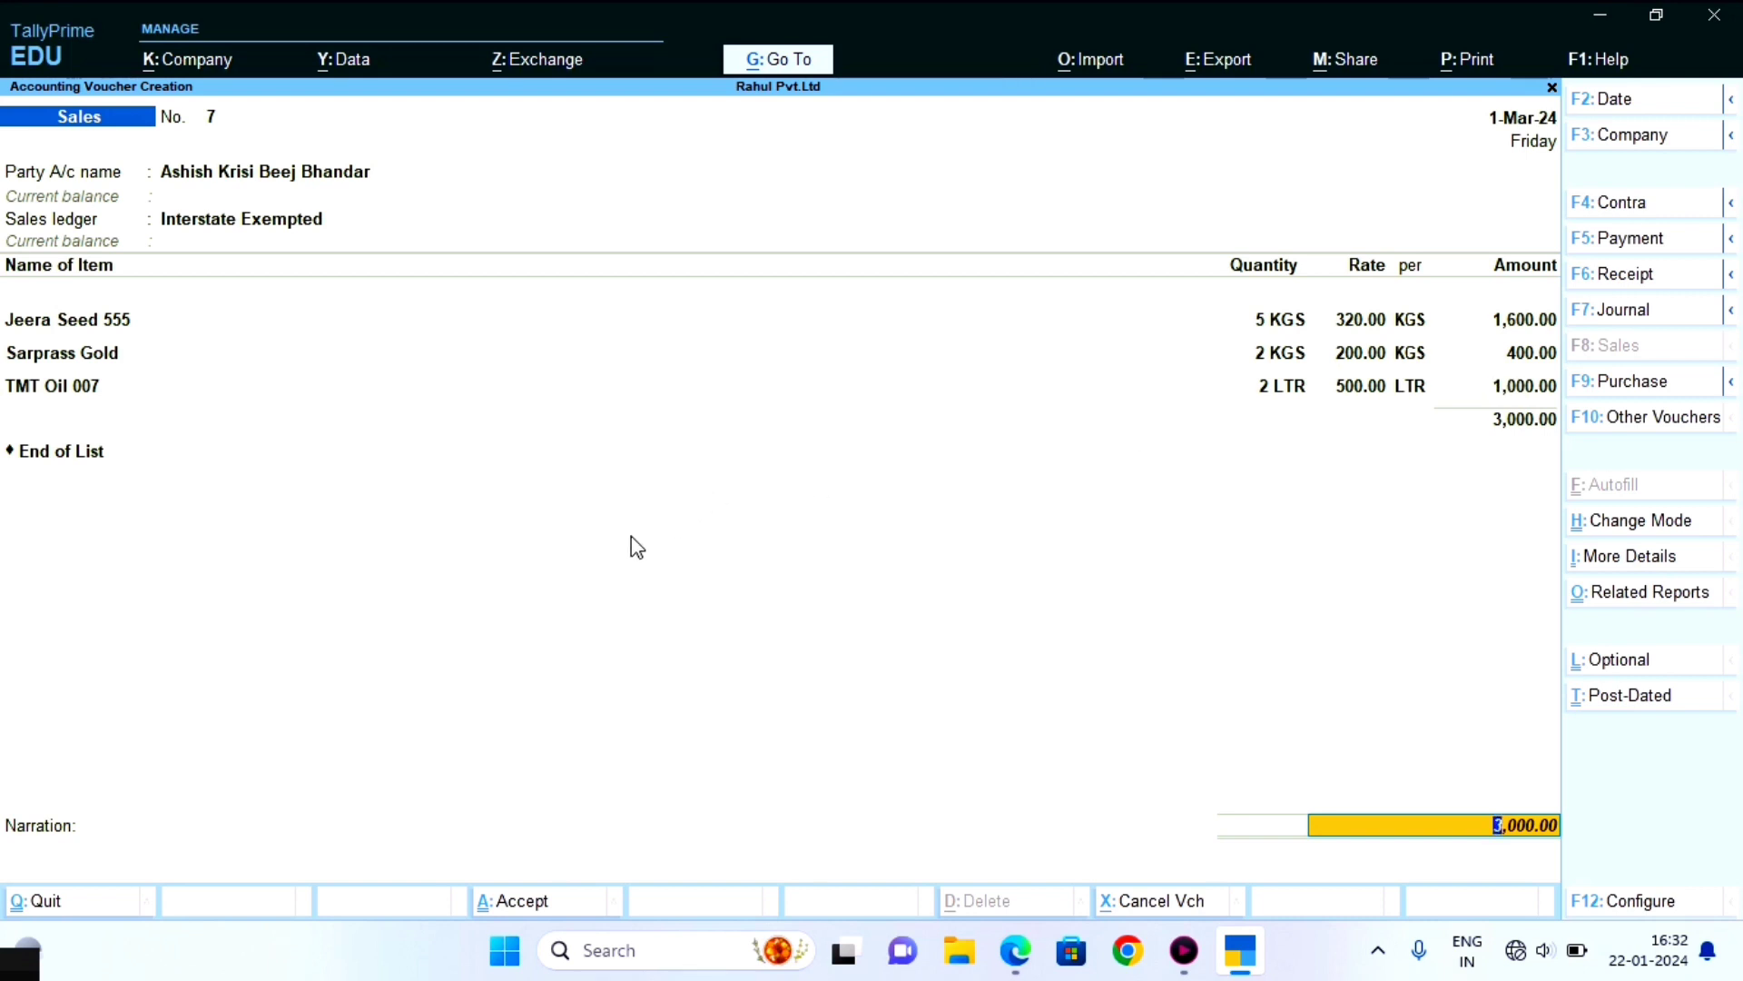
Add CGST and IGST ledger lines below the 3,000.00 total
{"action": "key", "text": "Return"}
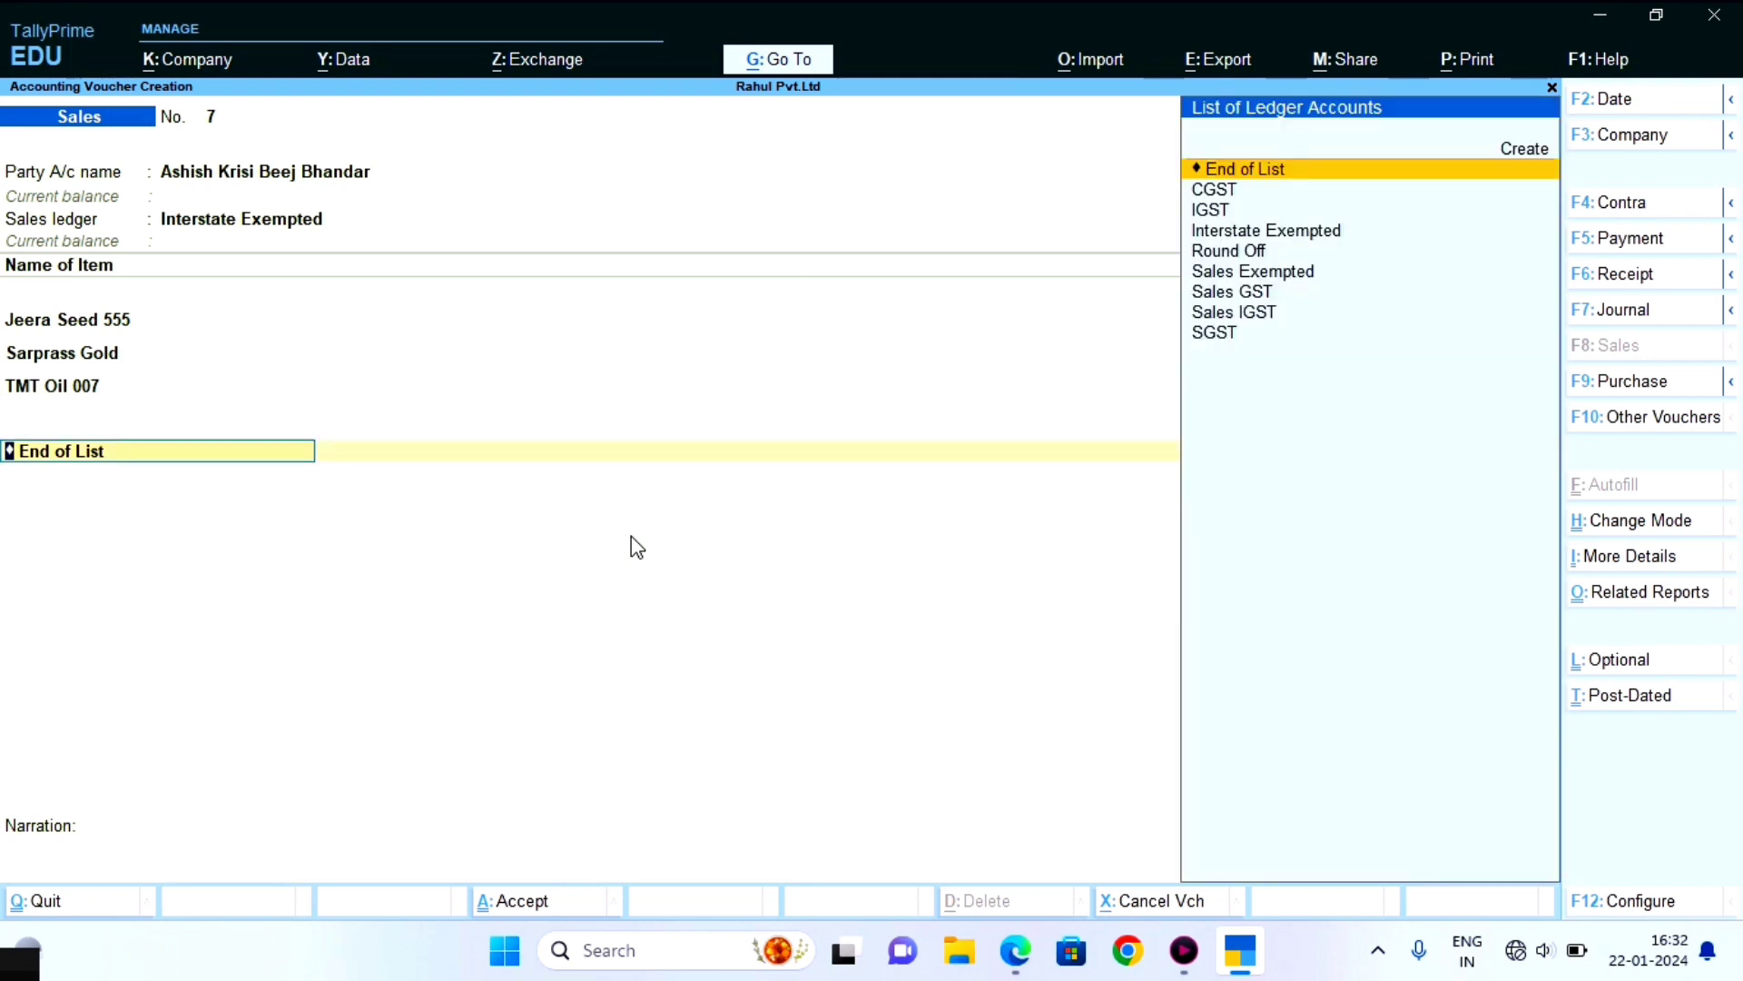
{"action": "key", "text": "Down"}
{"action": "key", "text": "Return"}
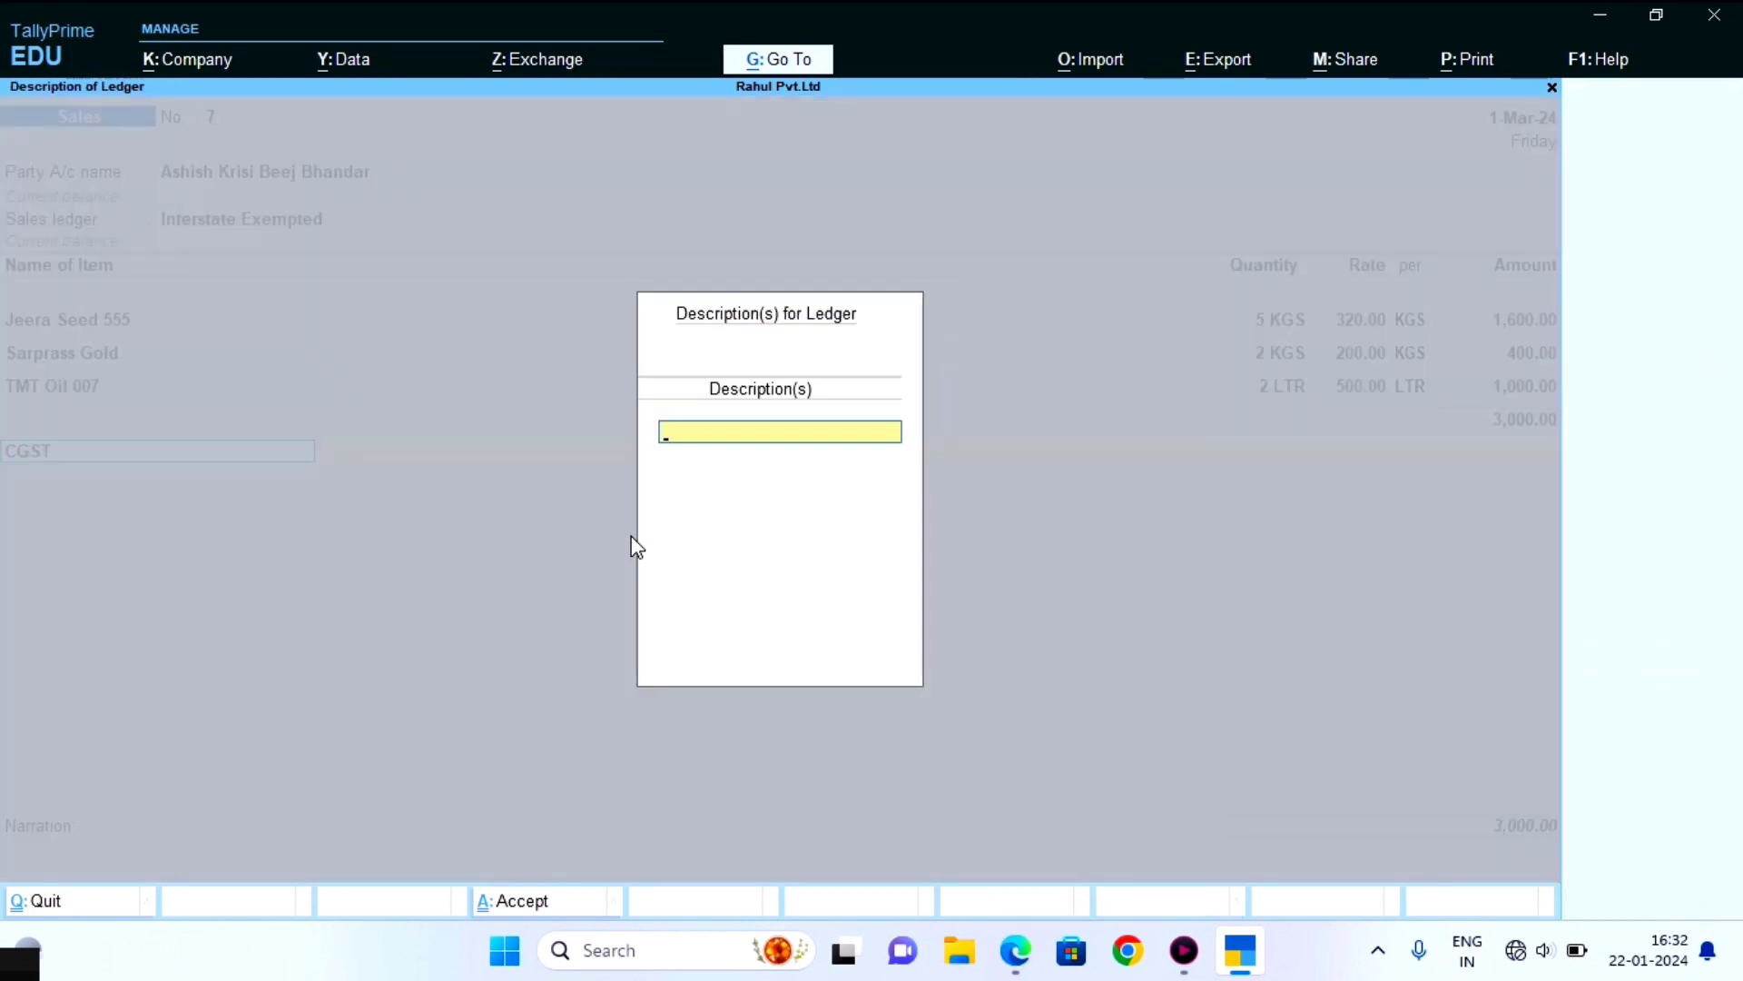
{"action": "key", "text": "Return"}
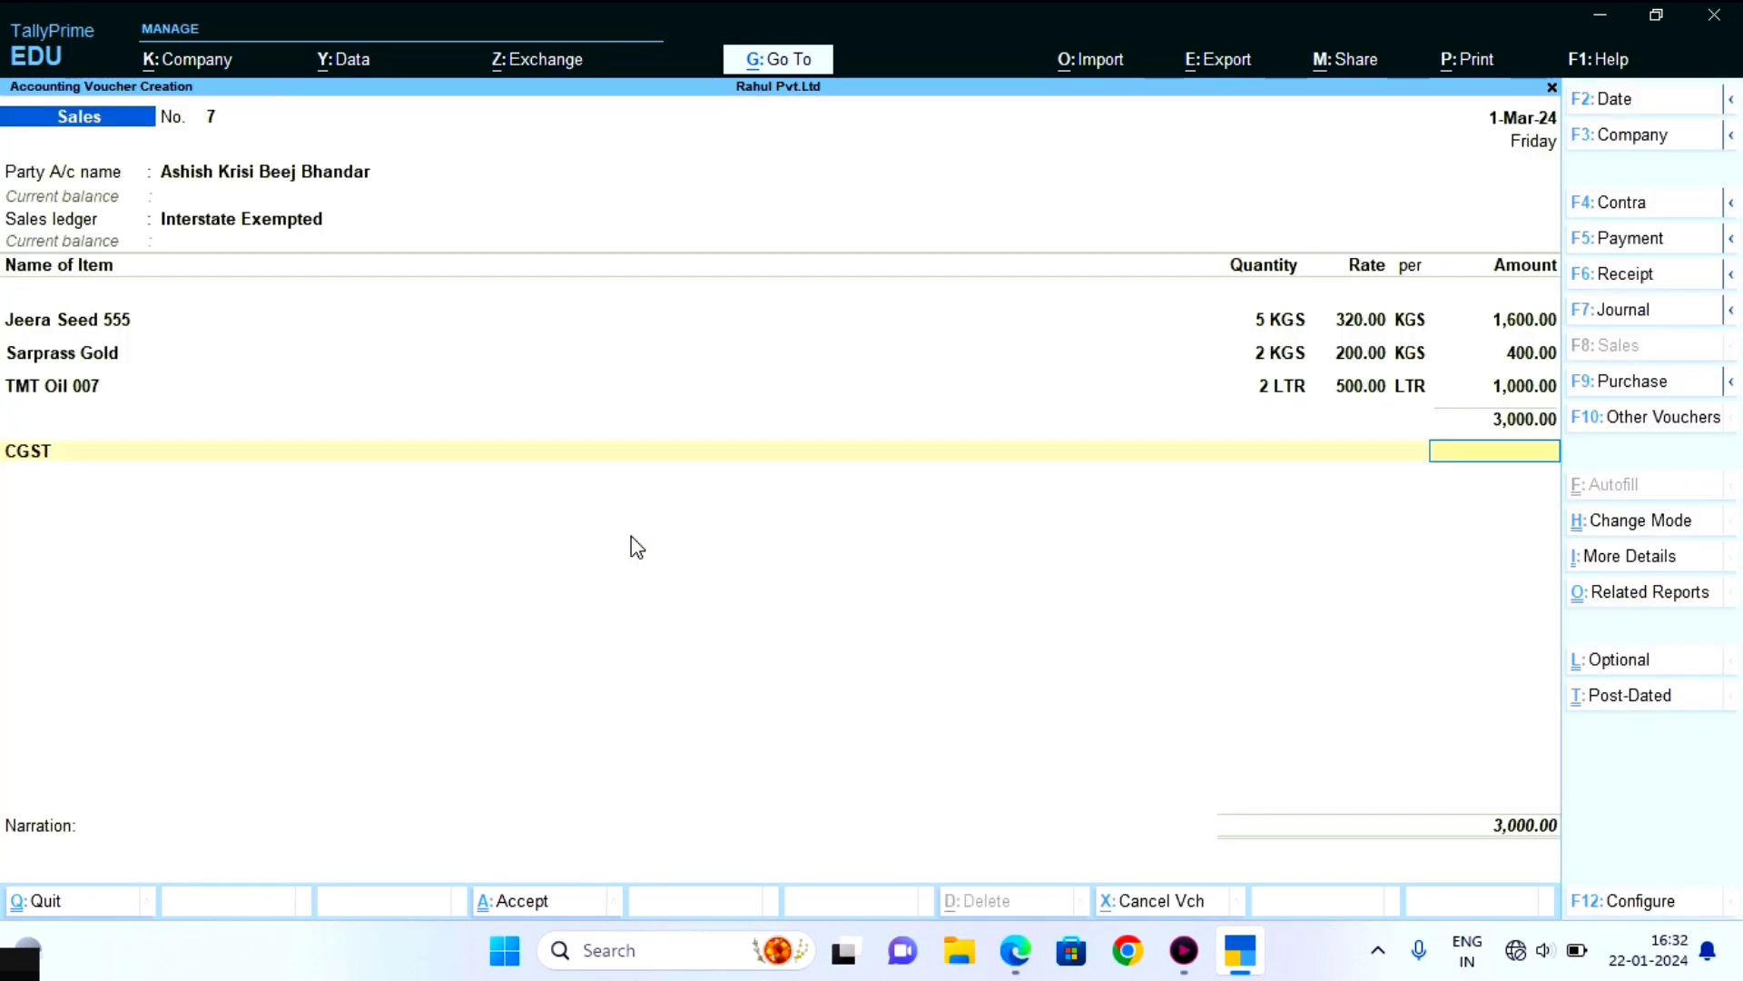
{"action": "key", "text": "Return"}
{"action": "type", "text": "I"}
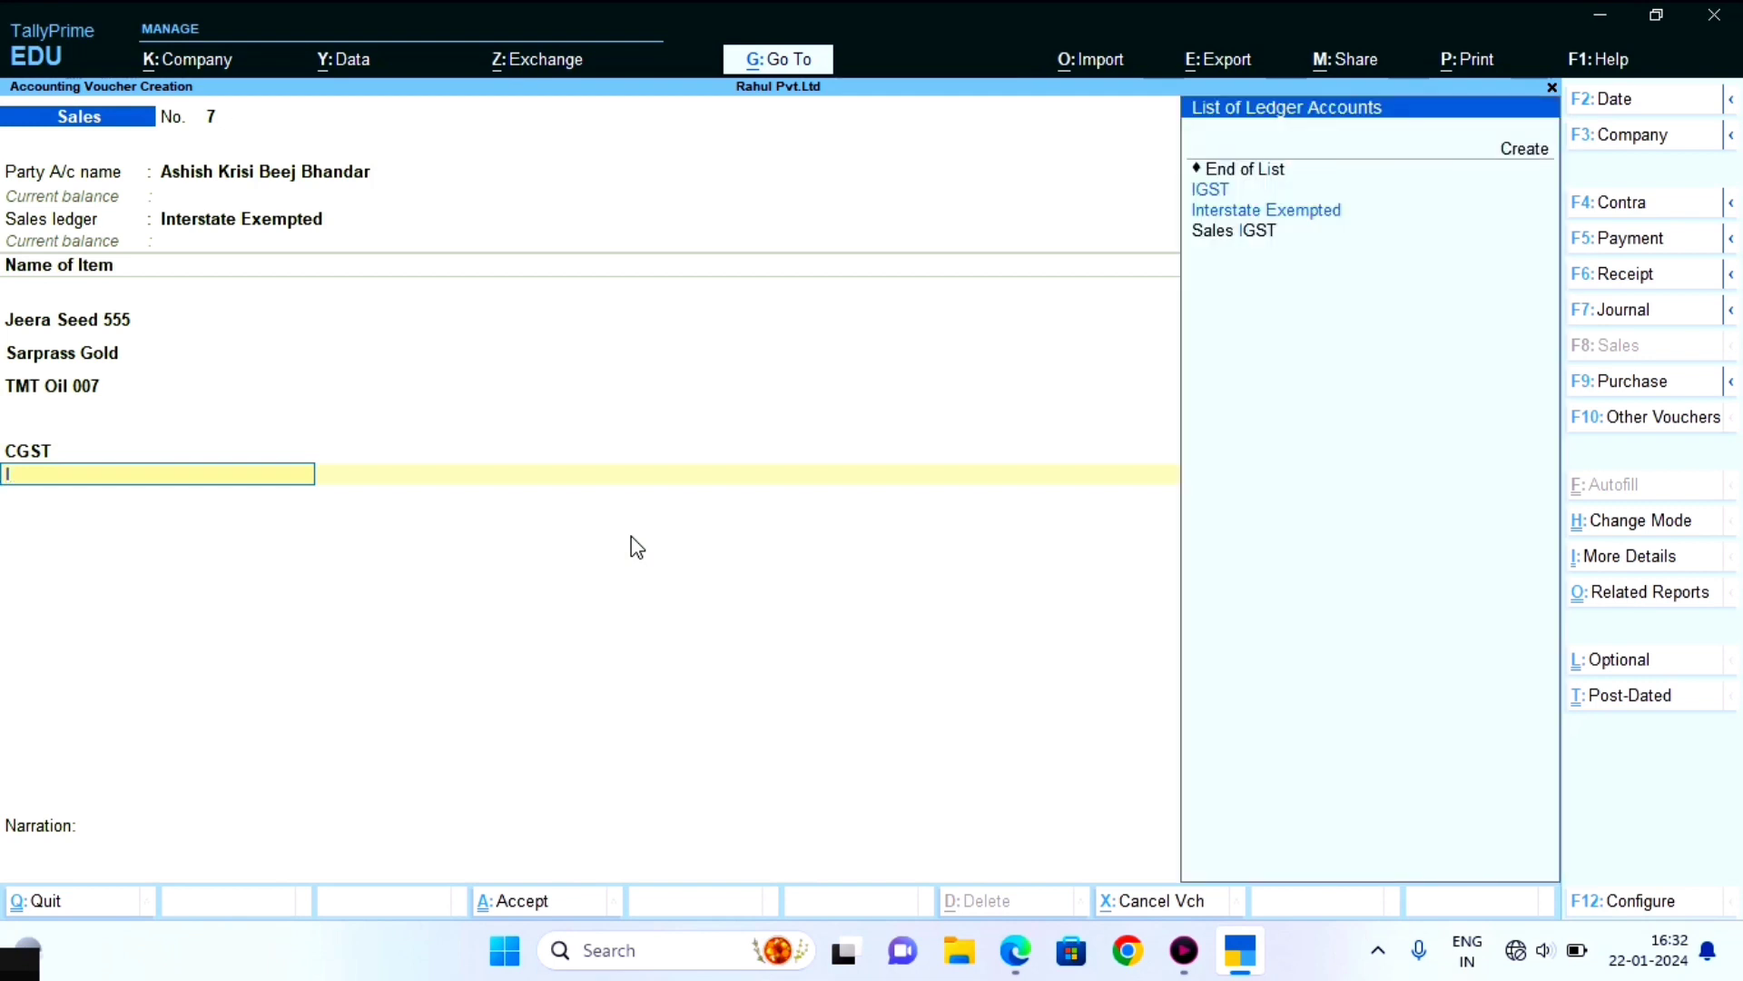
{"action": "key", "text": "Return"}
{"action": "key", "text": "Return"}
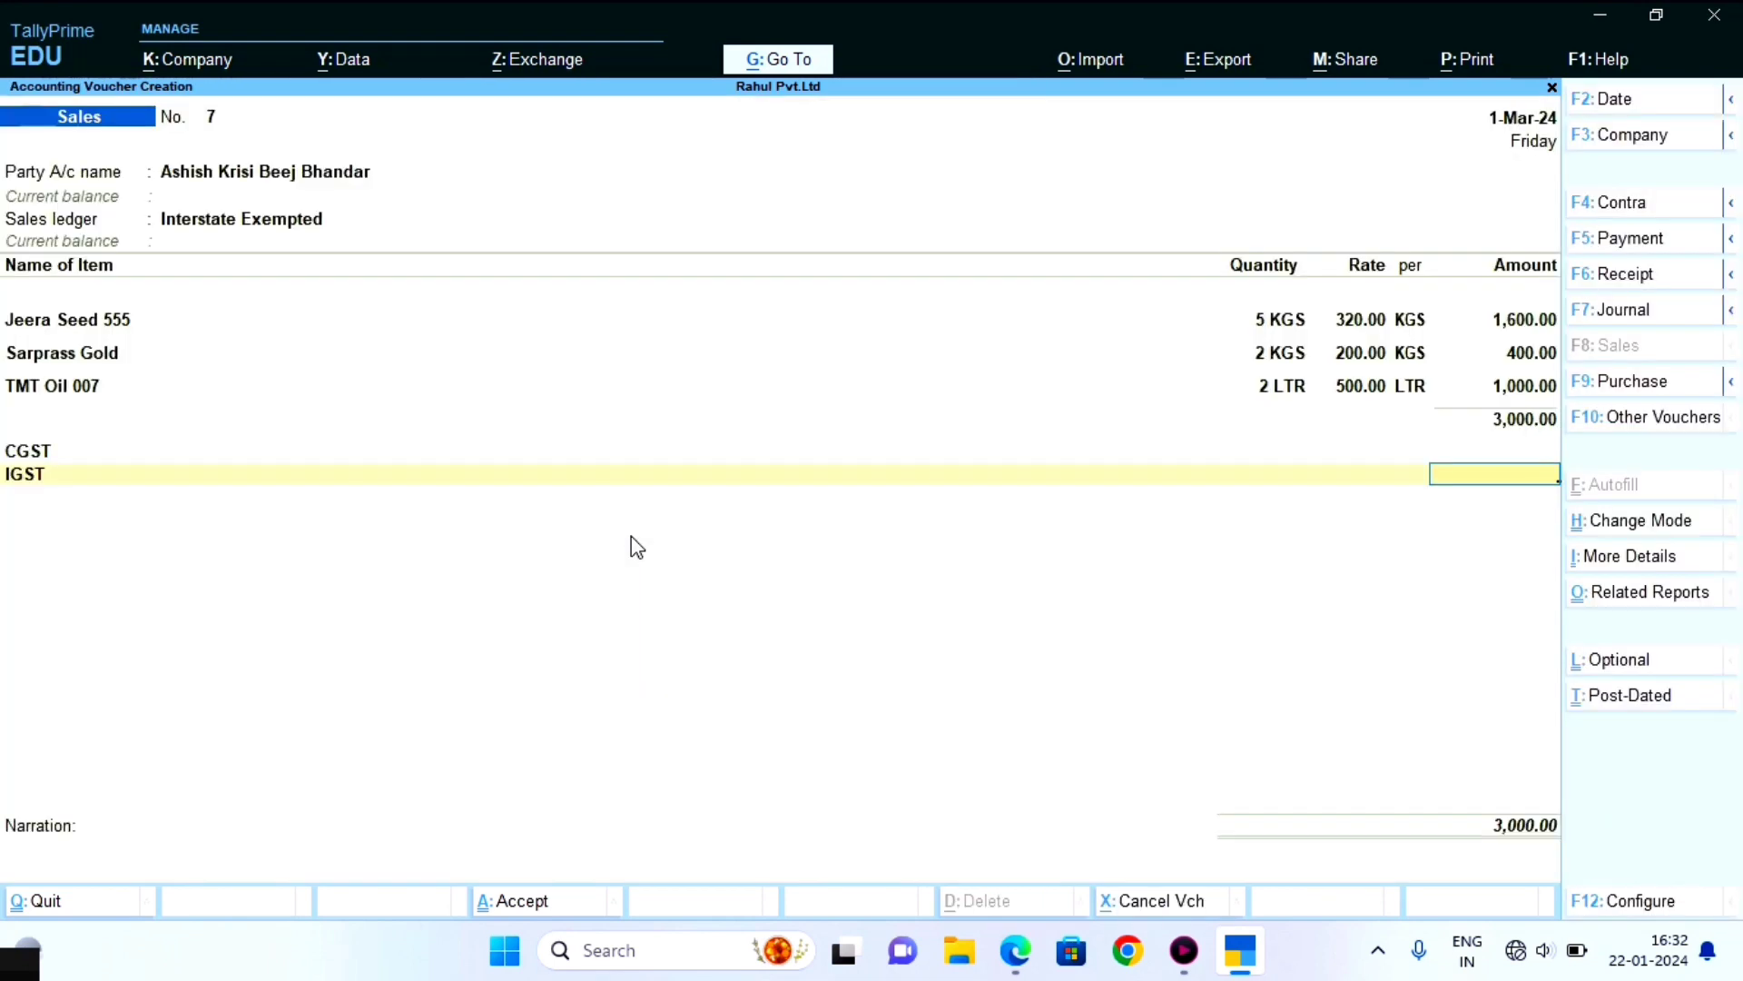
Remove the CGST and IGST lines and record the 3,000.00 Dr bill as New Ref
{"action": "key", "text": "BackSpace"}
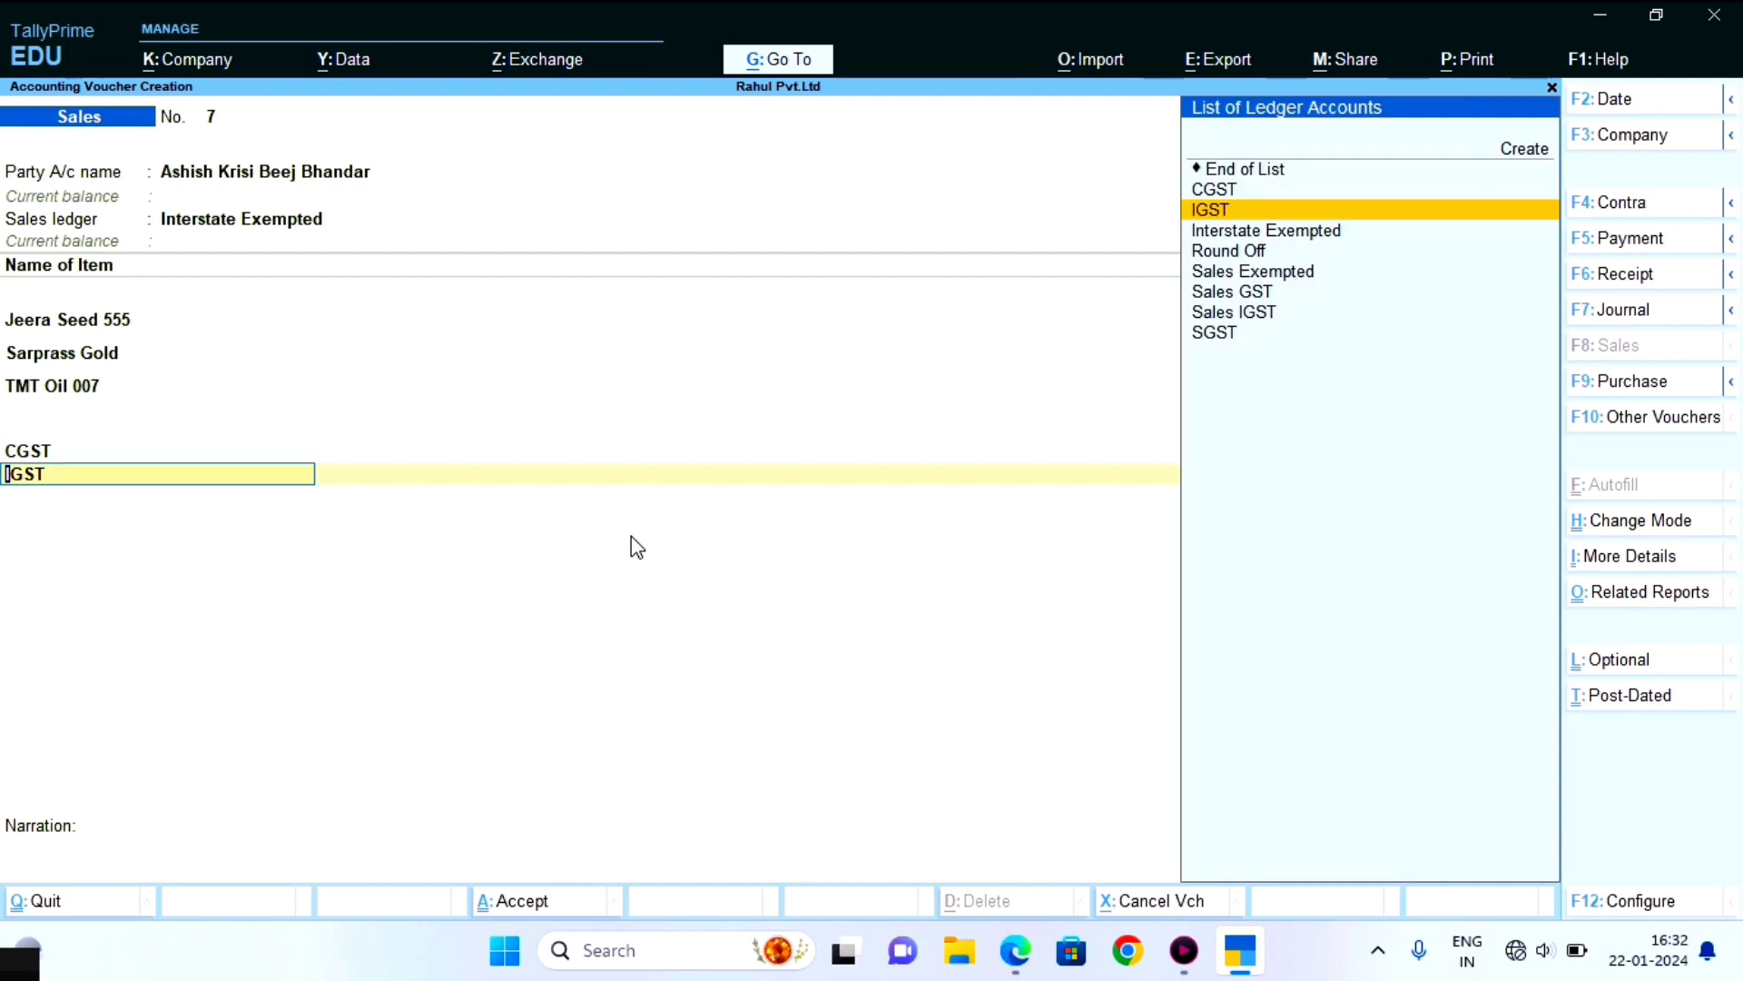
{"action": "key", "text": "BackSpace"}
{"action": "key", "text": "BackSpace"}
{"action": "key", "text": "BackSpace"}
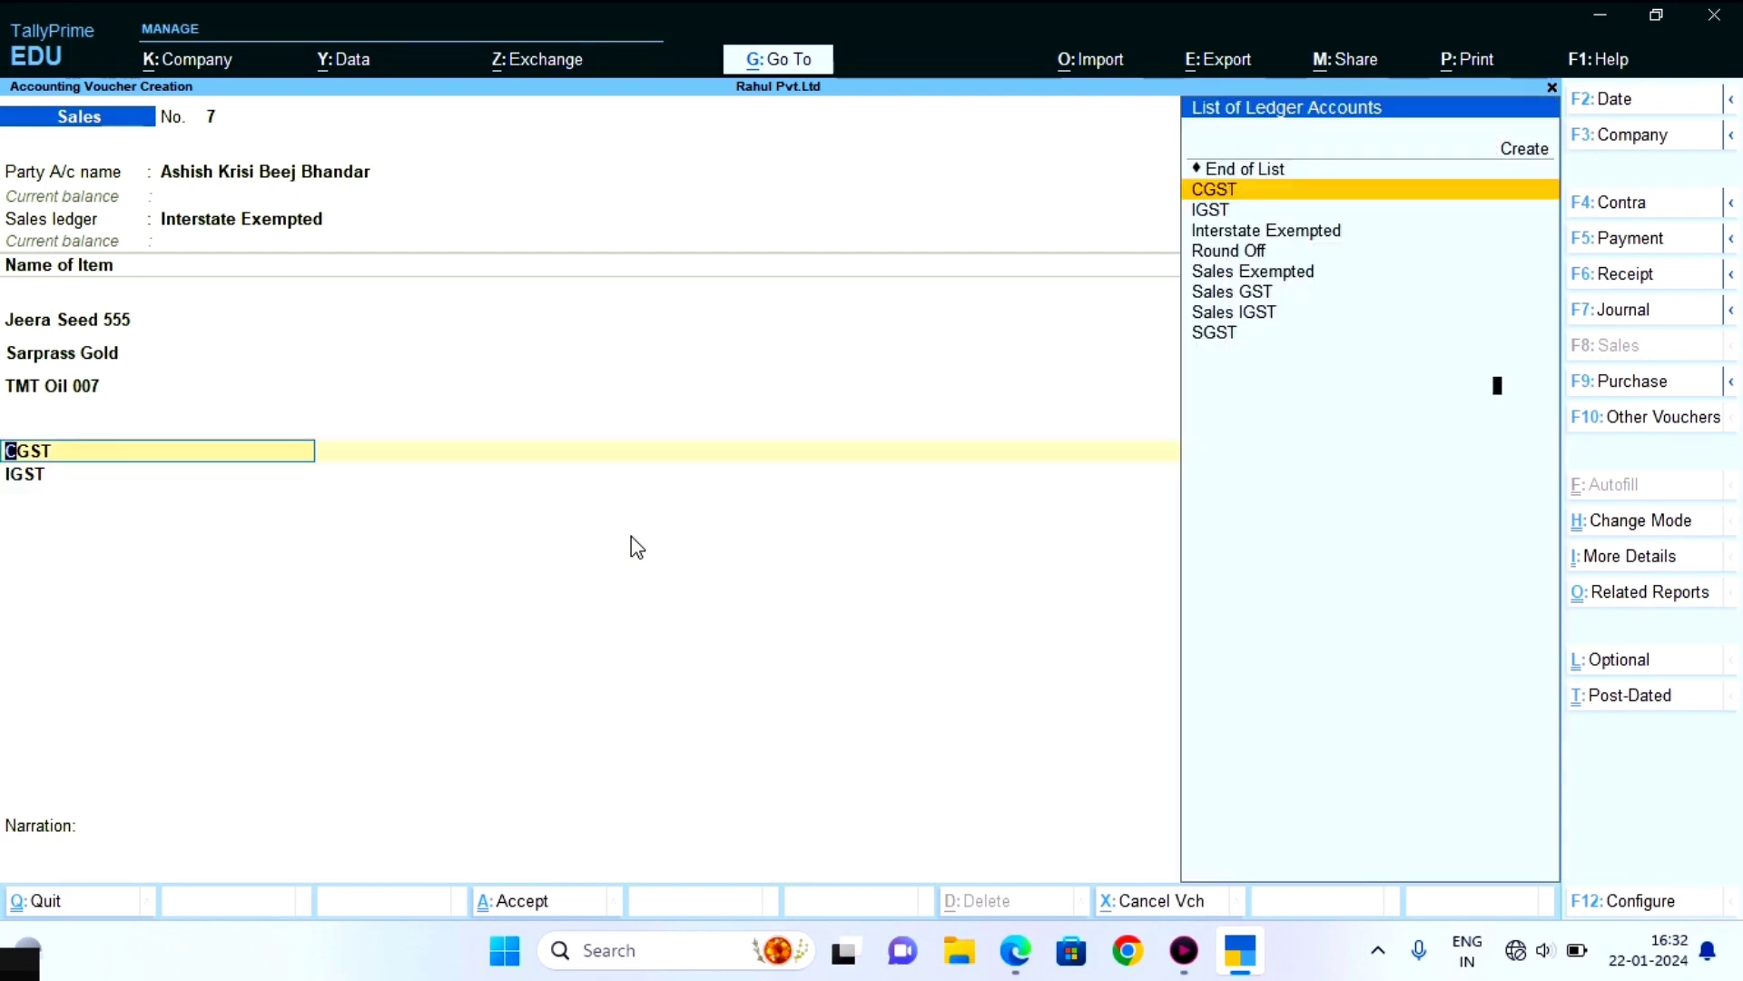
{"action": "key", "text": "Return"}
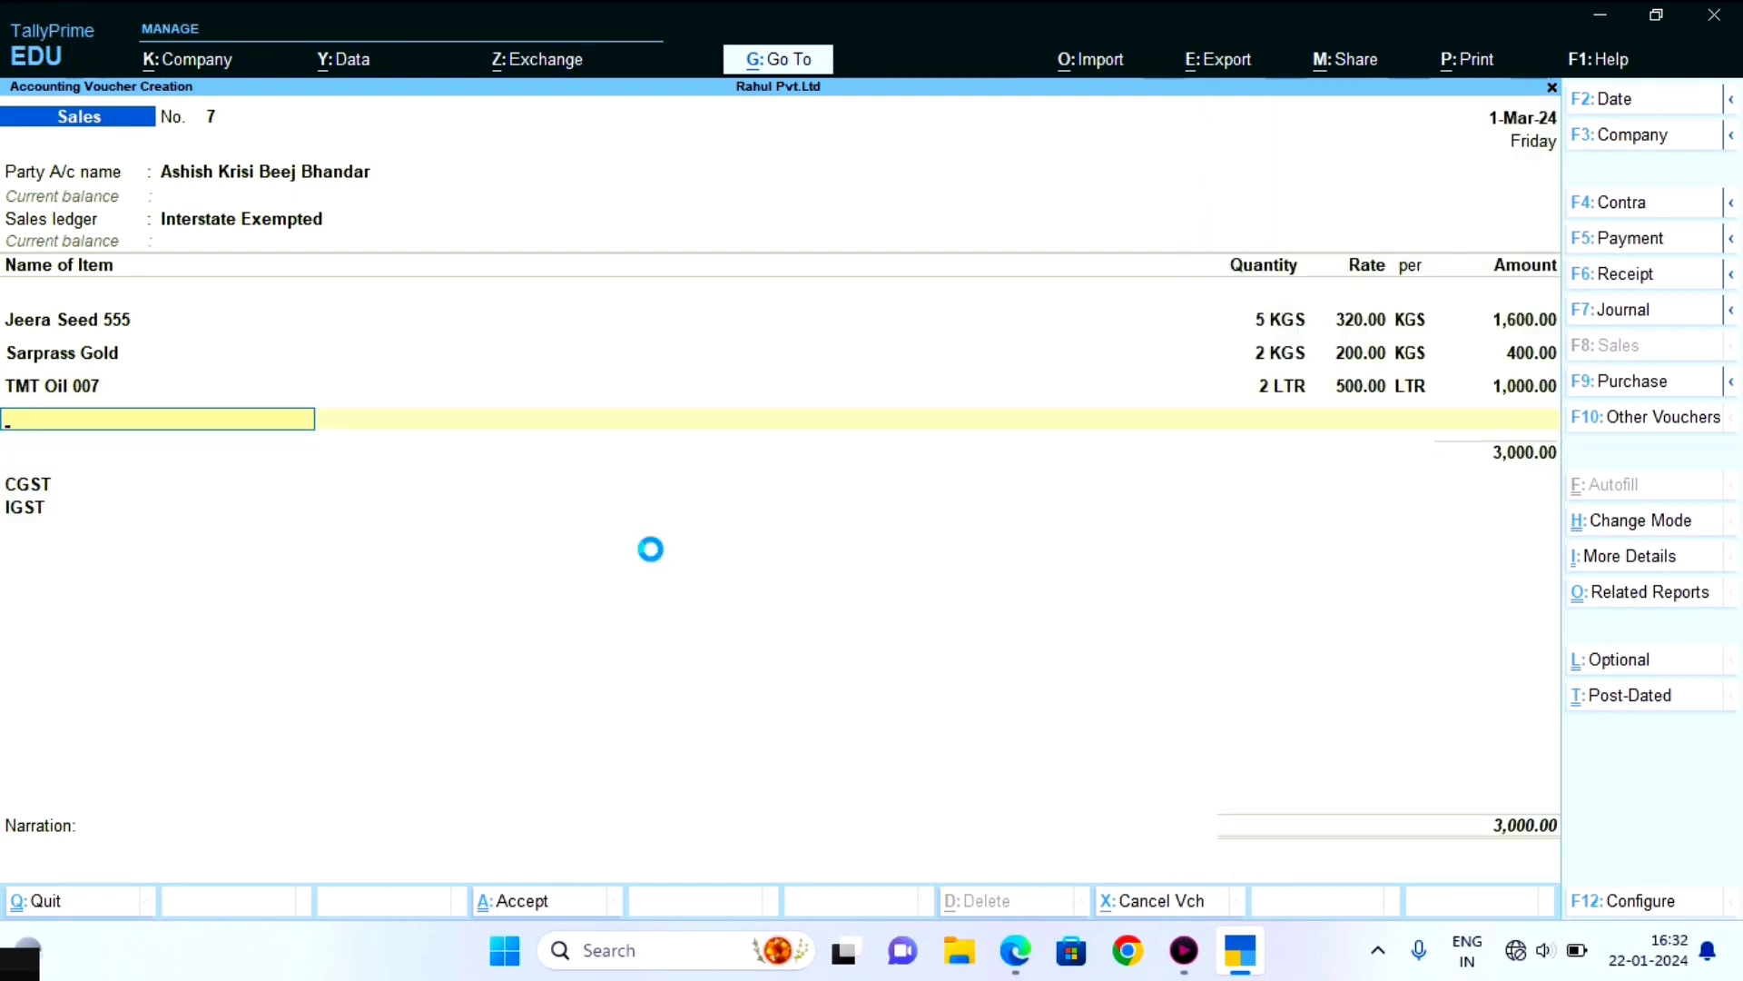
{"action": "key", "text": "Return"}
{"action": "key", "text": "Up"}
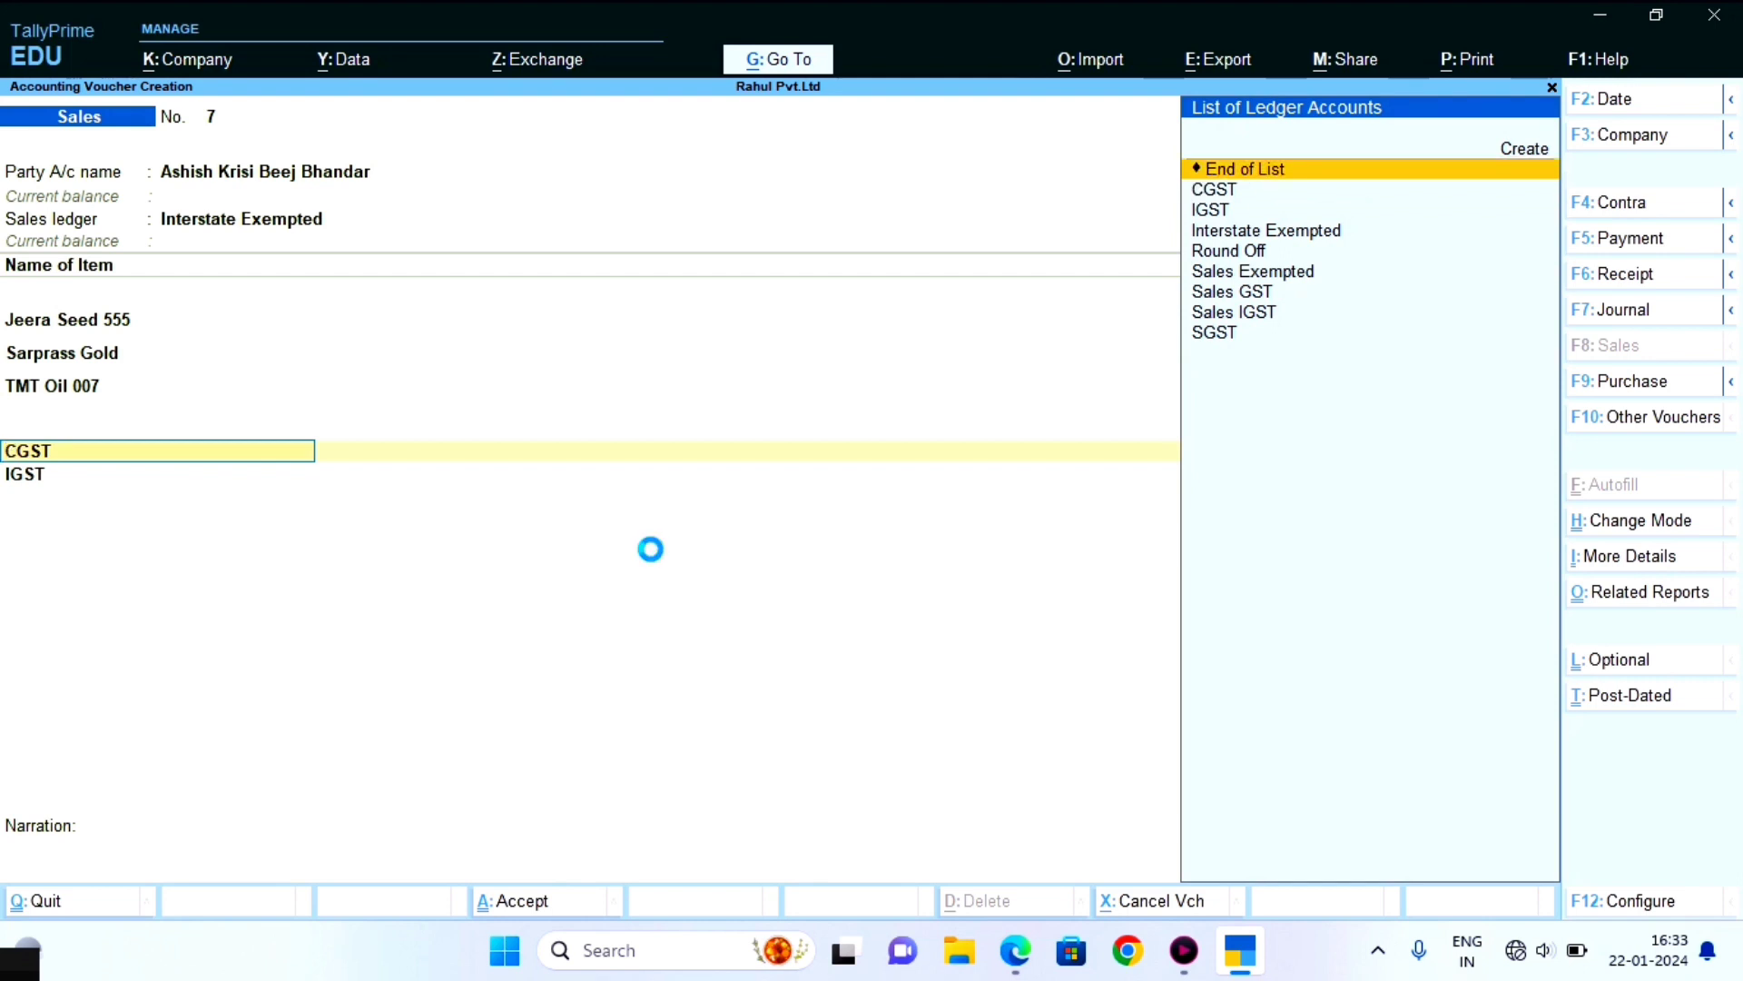
{"action": "key", "text": "Down"}
{"action": "key", "text": "Down"}
{"action": "key", "text": "Up"}
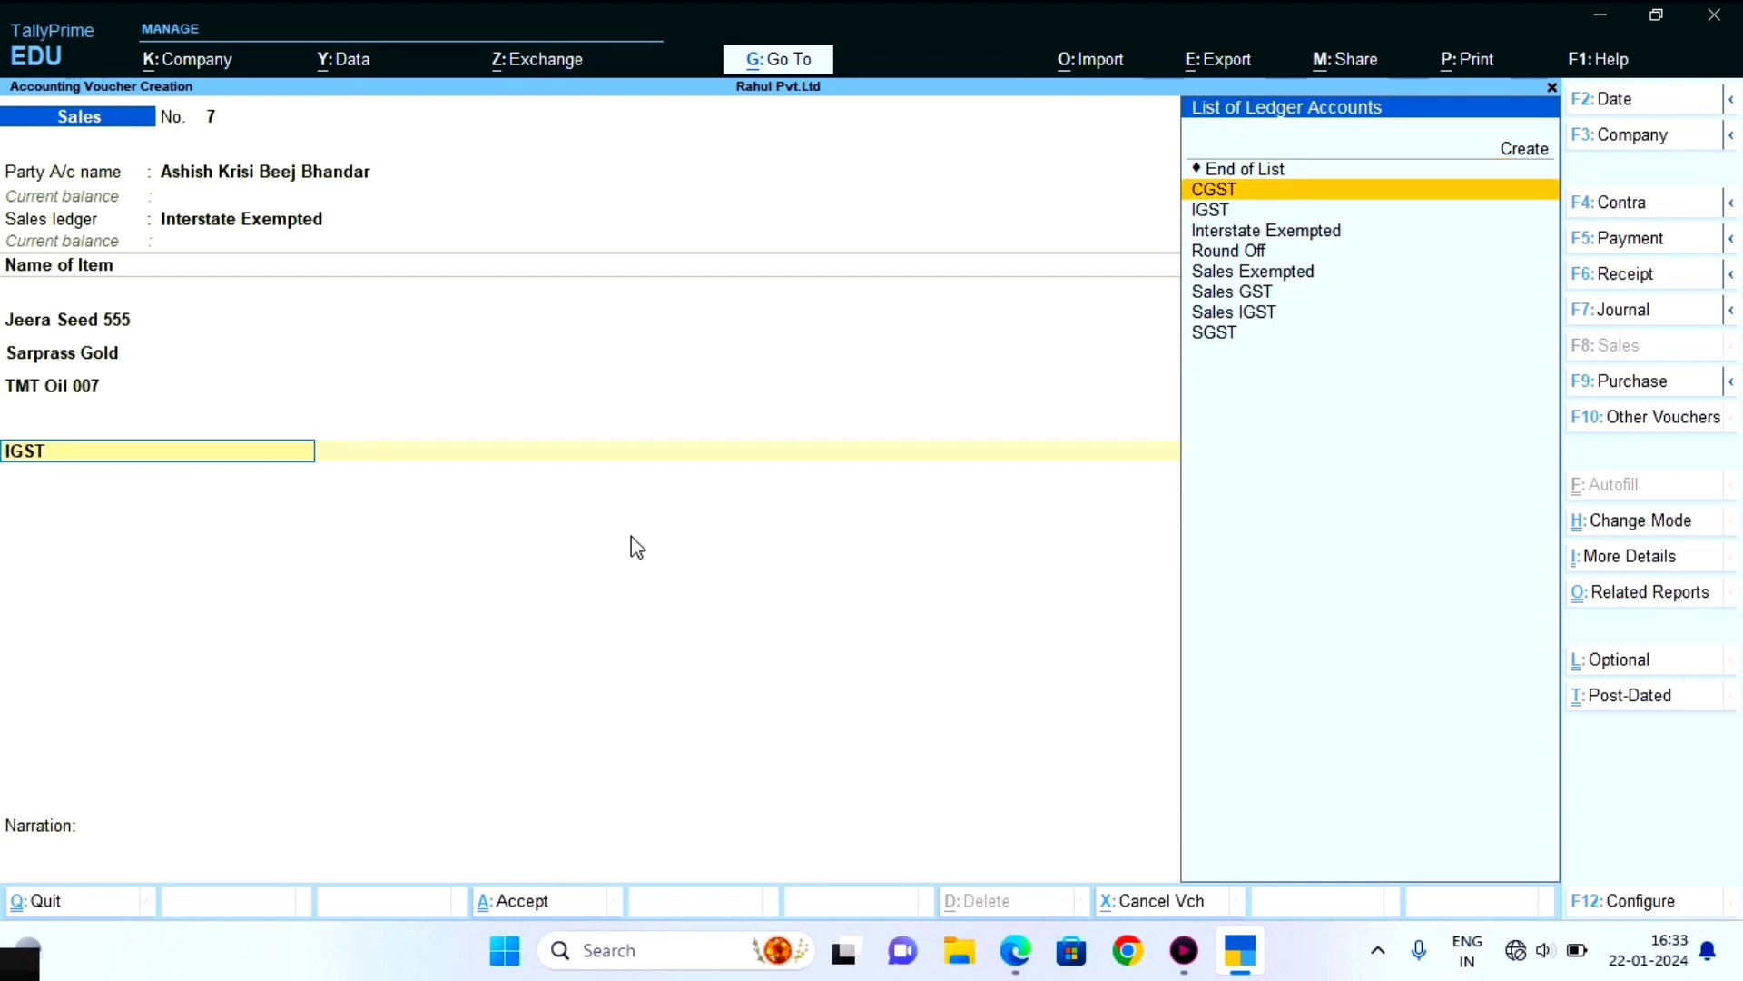
{"action": "key", "text": "Up"}
{"action": "key", "text": "Return"}
{"action": "key", "text": "Return"}
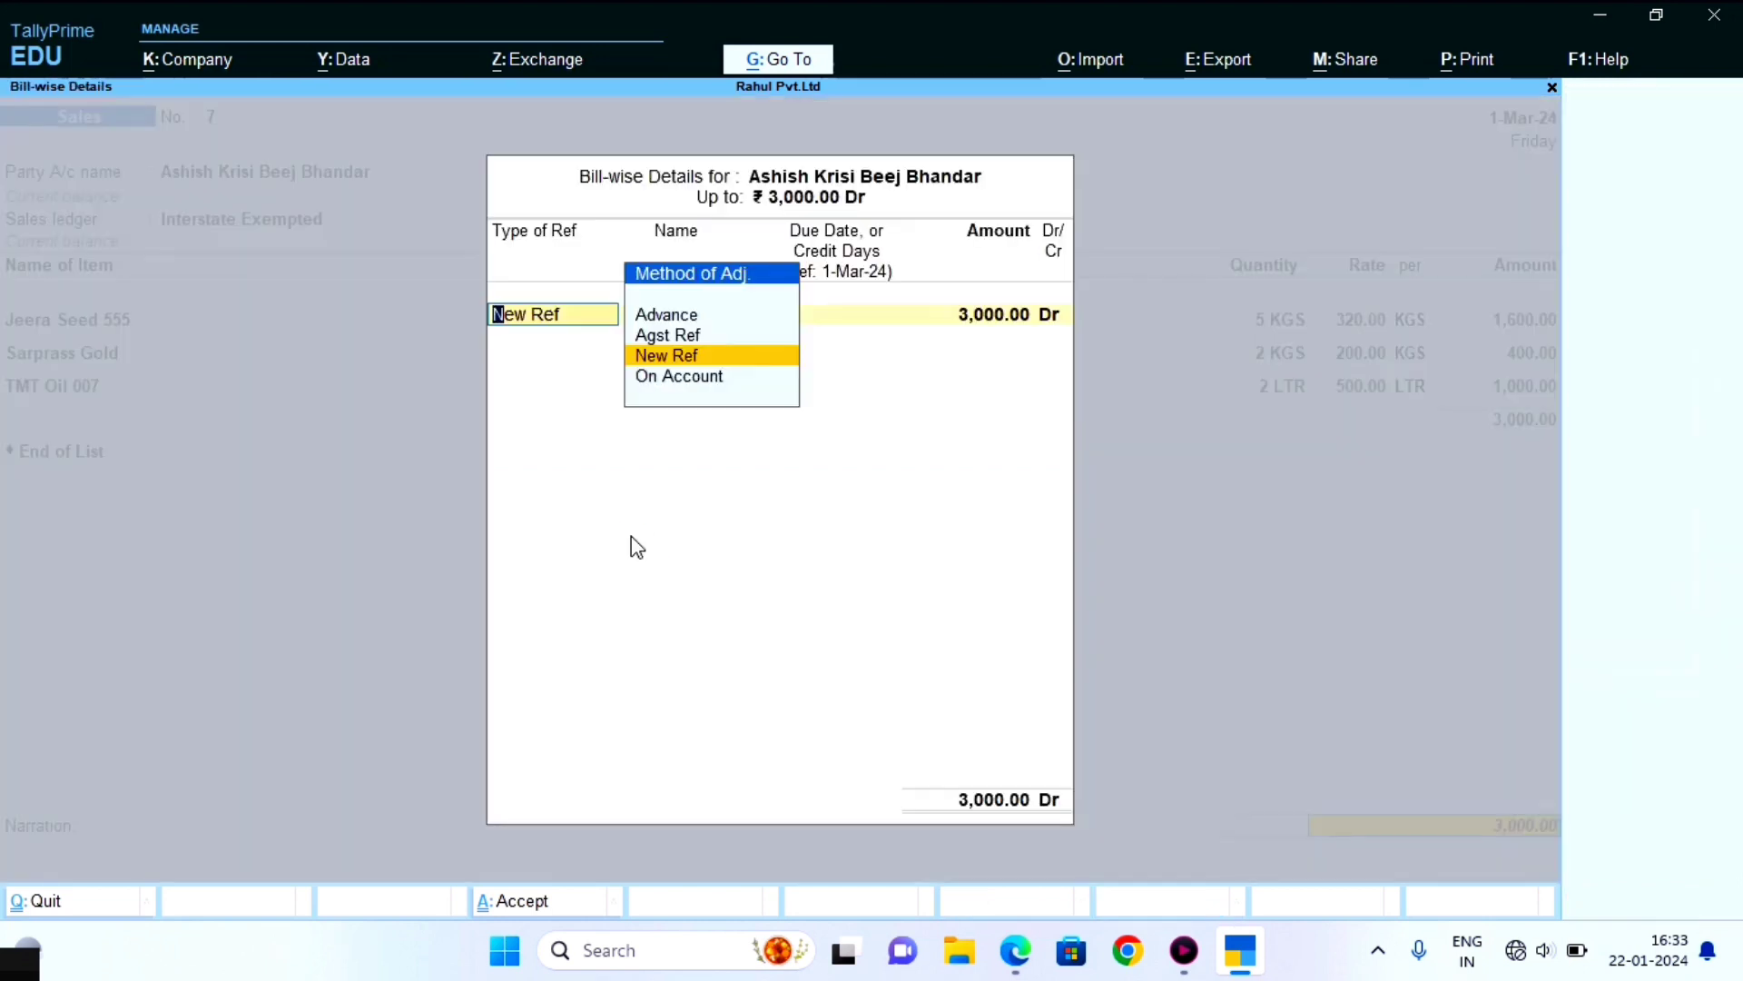
{"action": "key", "text": "Return"}
{"action": "key", "text": "Return"}
{"action": "key", "text": "Return"}
{"action": "key", "text": "Return"}
{"action": "key", "text": "Return"}
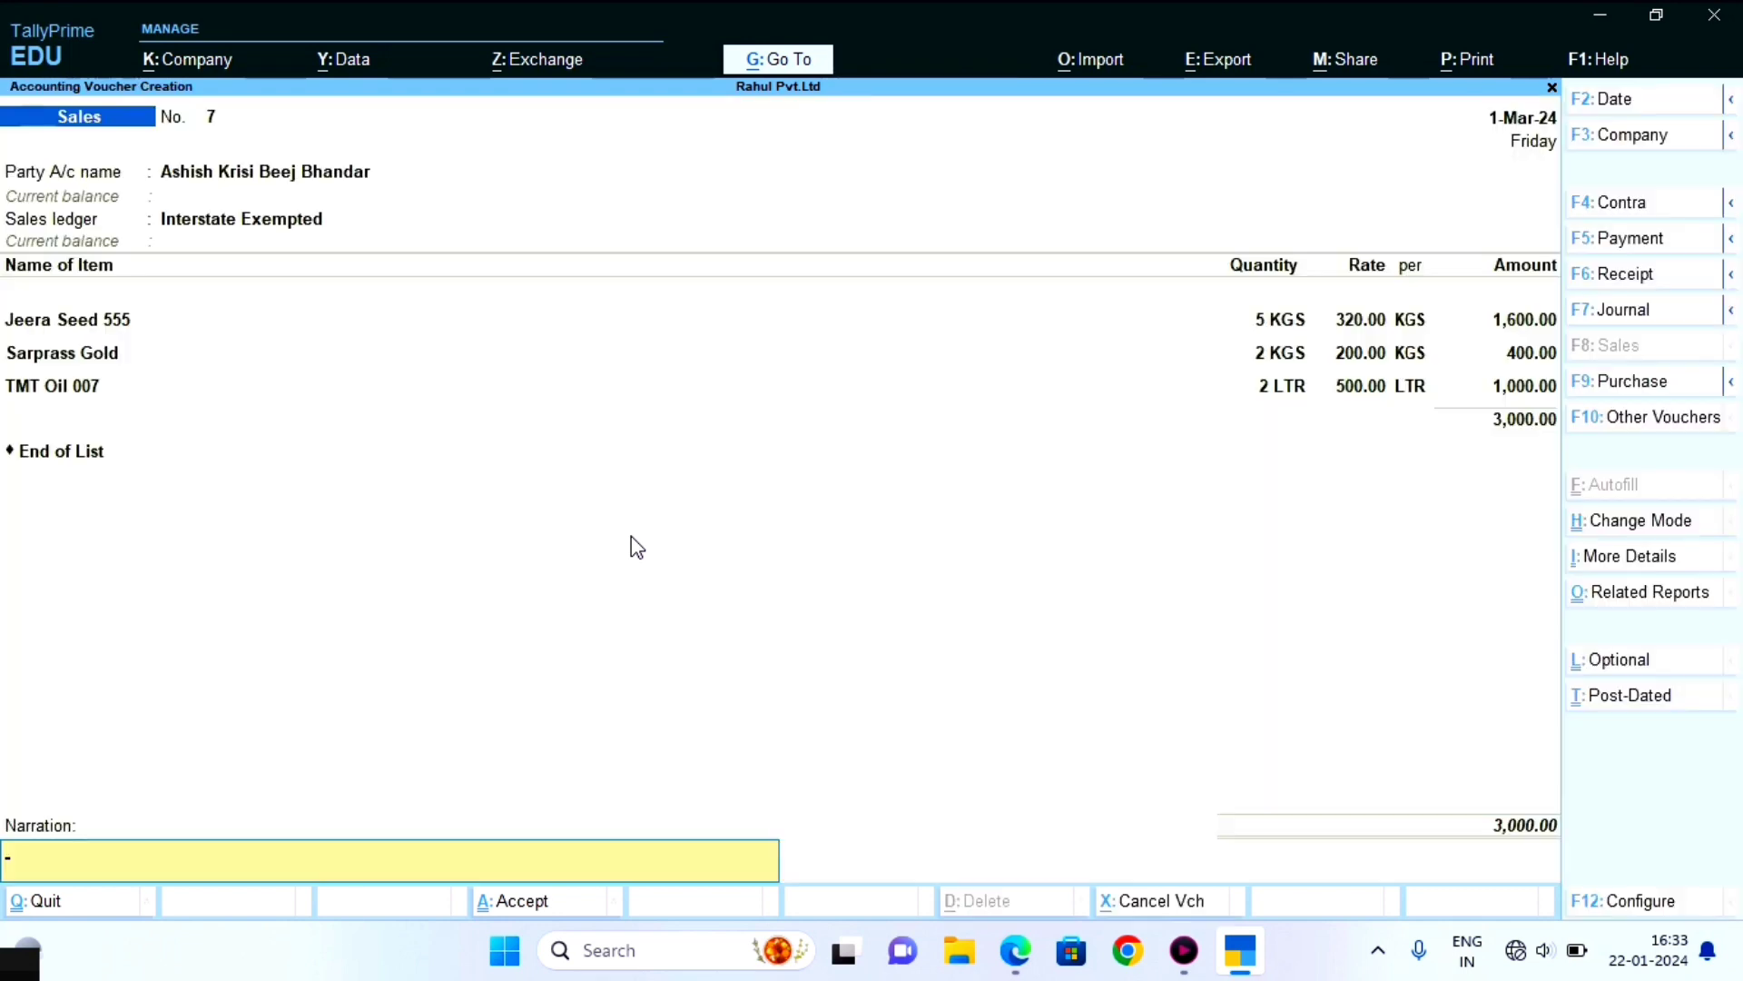
{"action": "key", "text": "Return"}
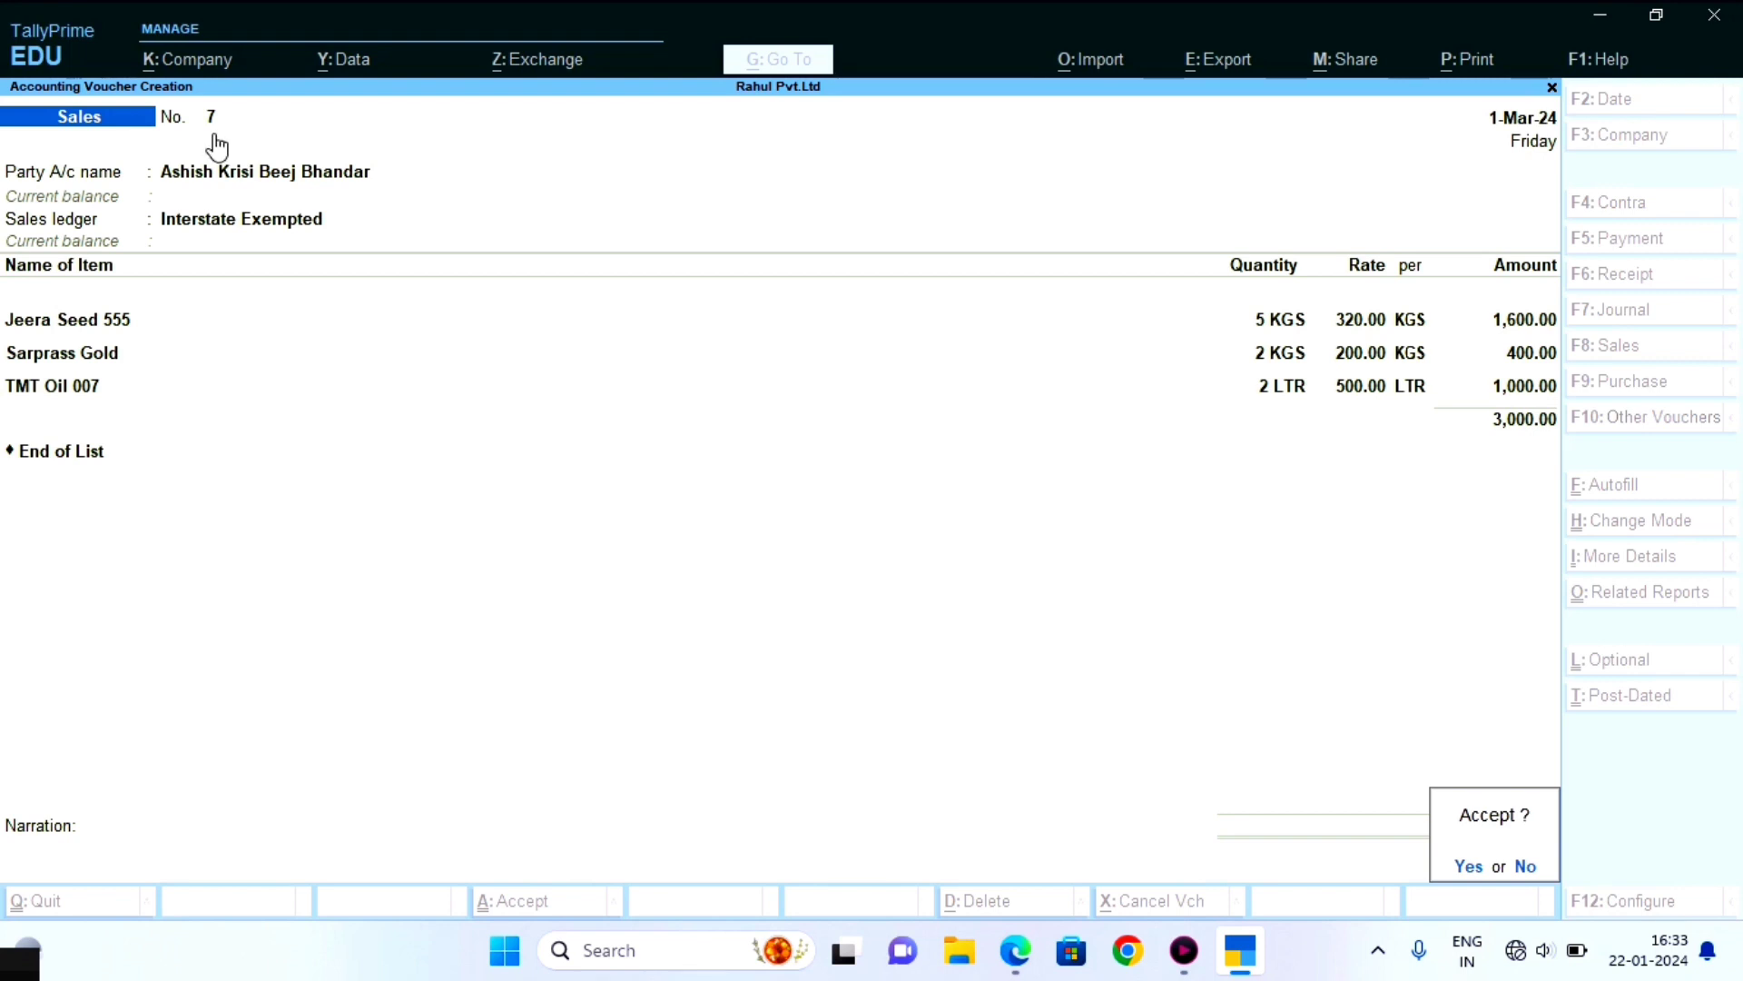
Accept Sales voucher No. 7 with Yes, leaving a blank voucher No. 8 open
{"action": "key", "text": "y"}
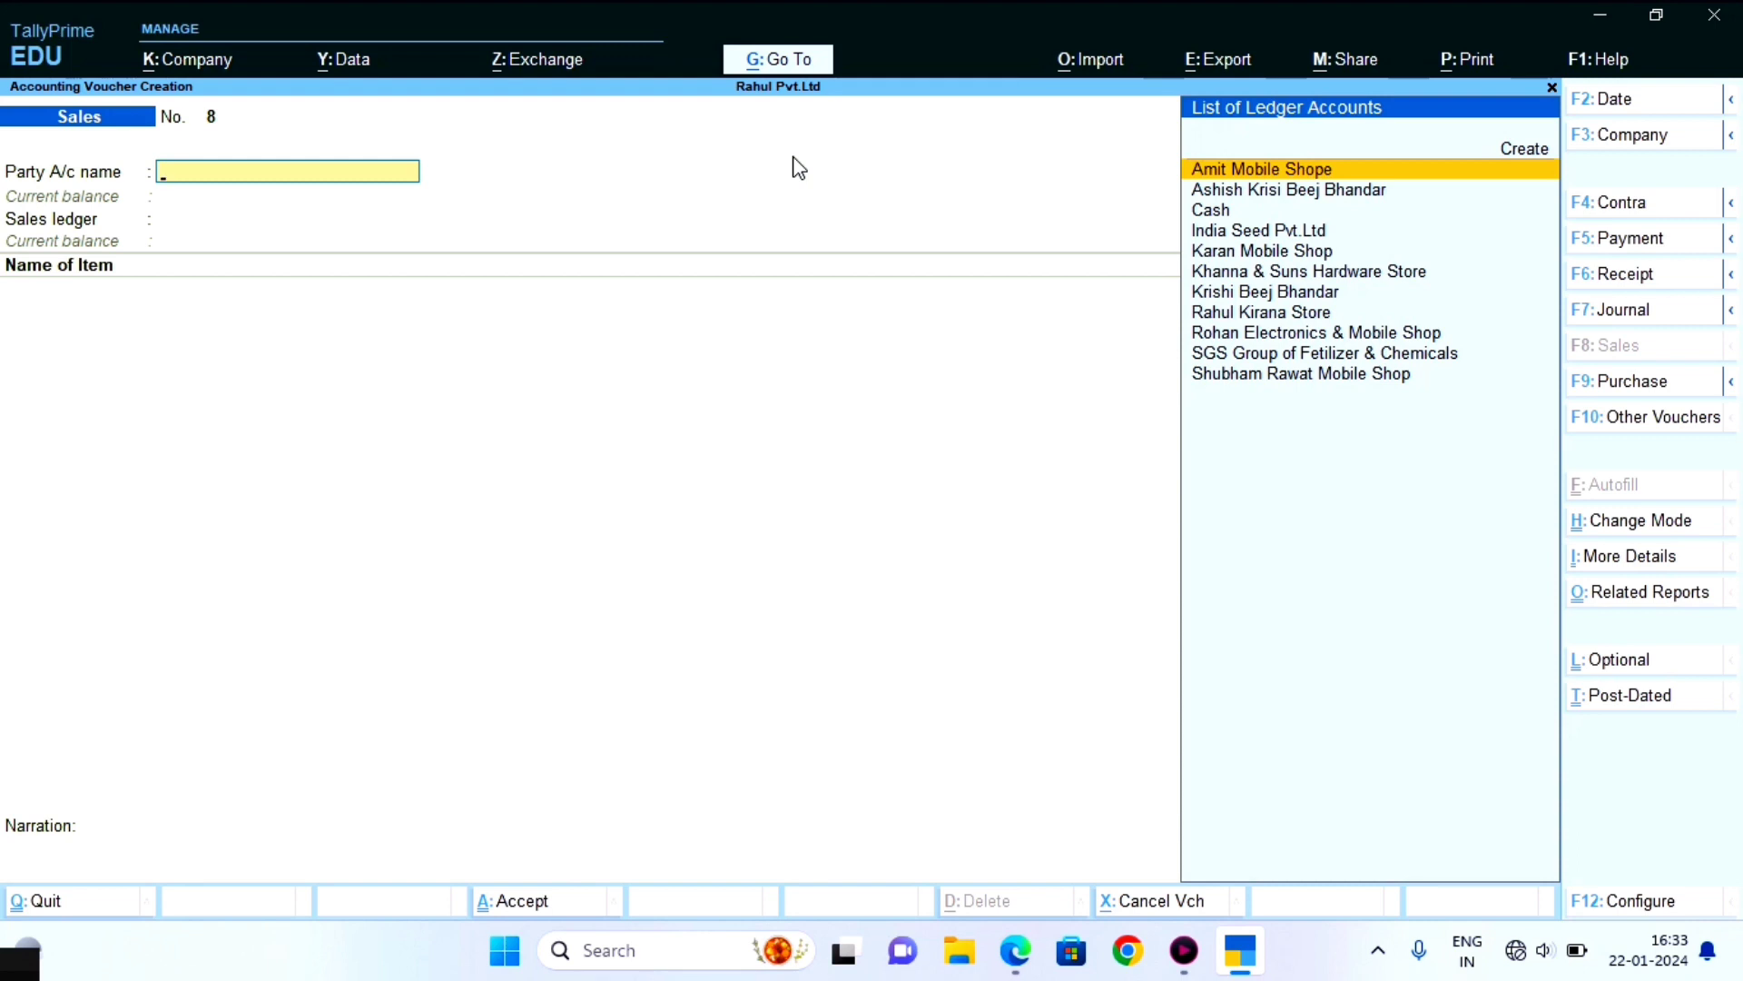
Discard blank Sales voucher No. 8 and confirm quitting TallyPrime from the Gateway of Tally
{"action": "key", "text": "Escape"}
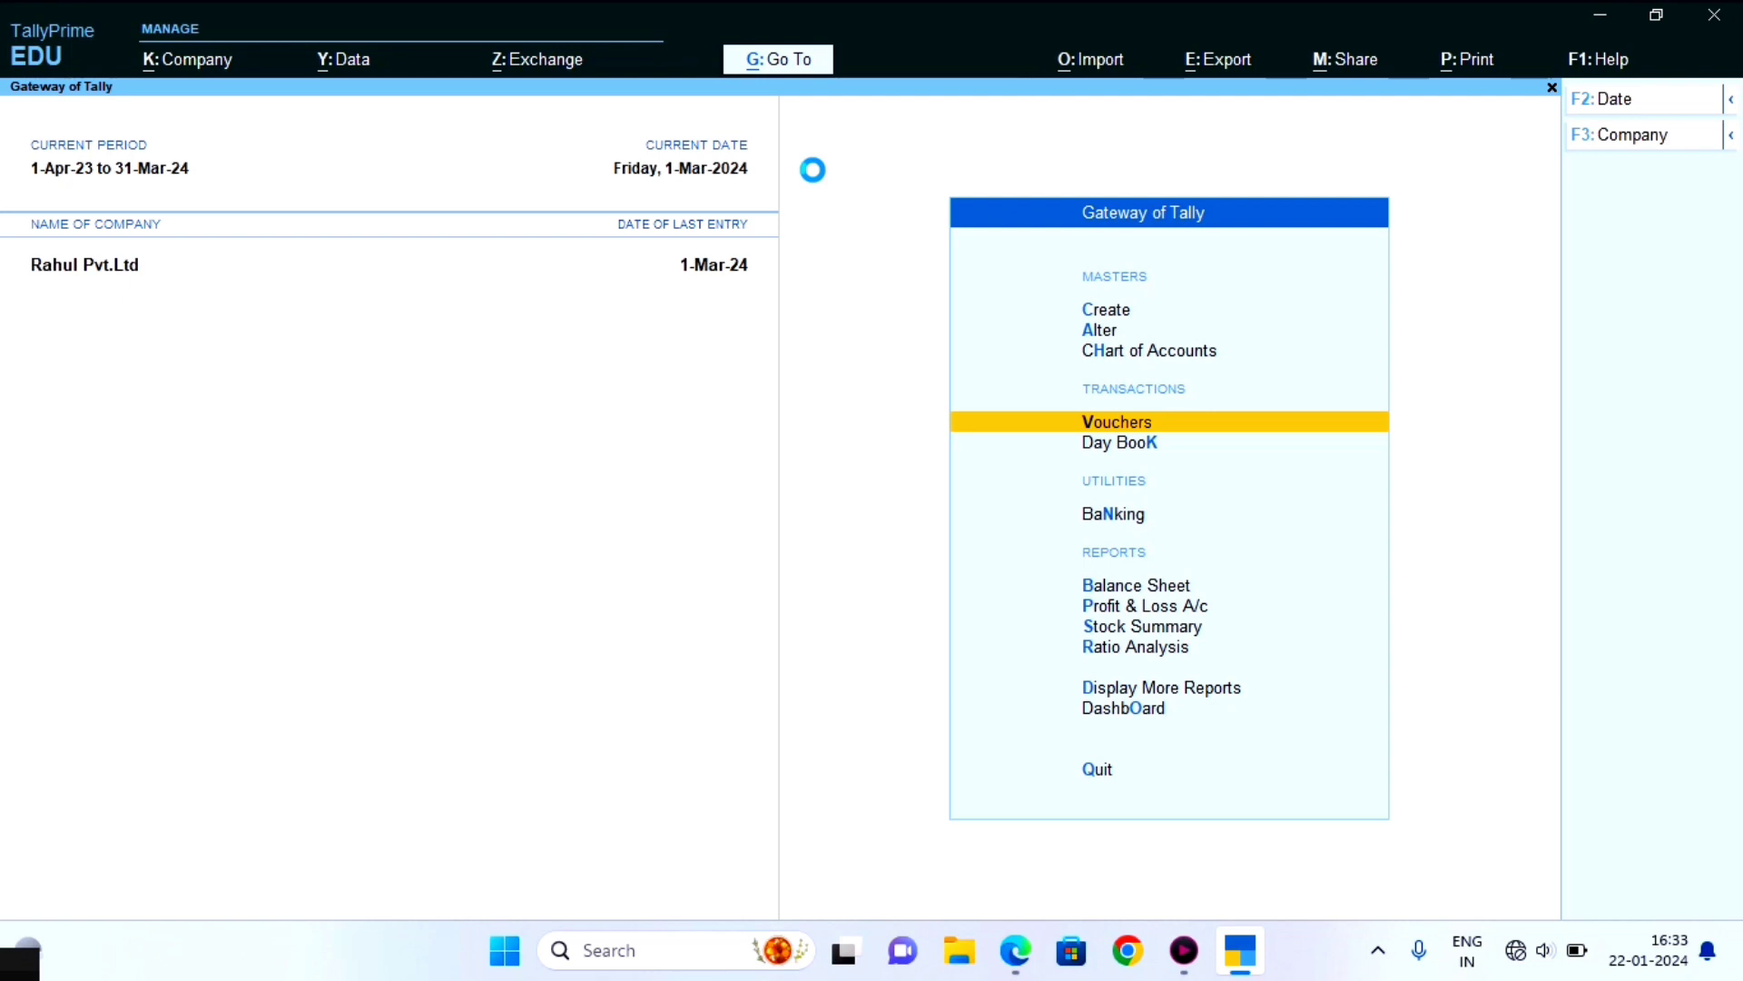
{"action": "key", "text": "Escape"}
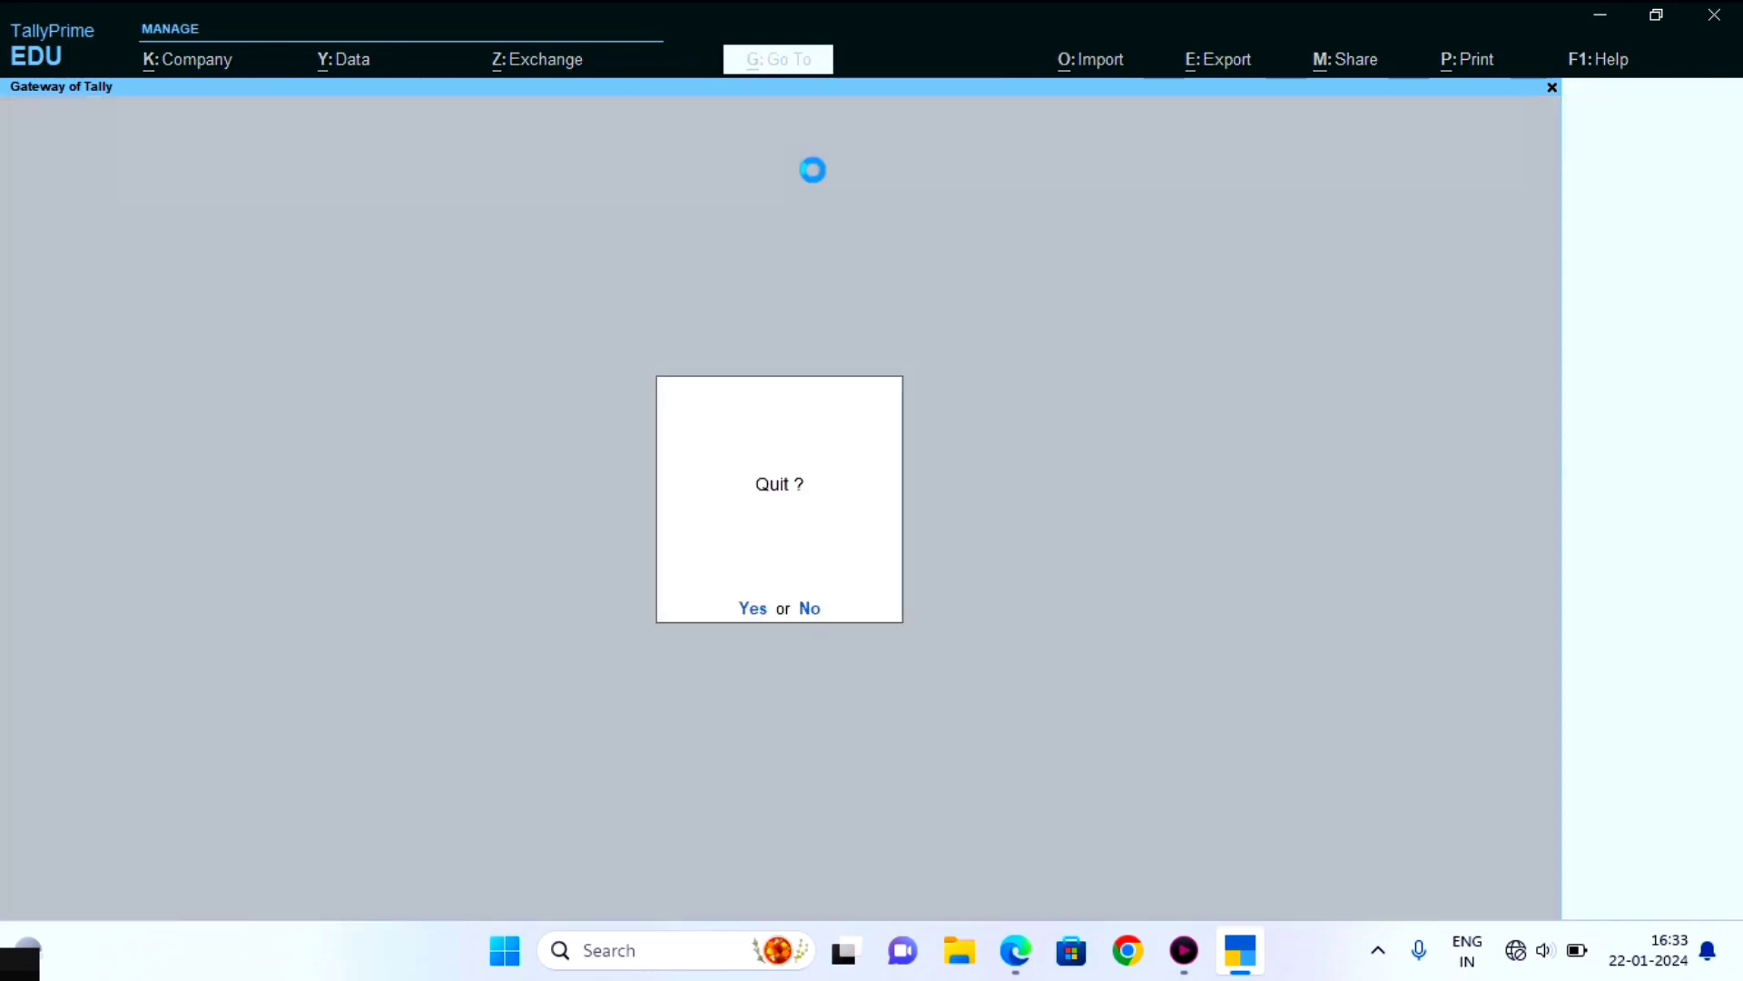
{"action": "key", "text": "y"}
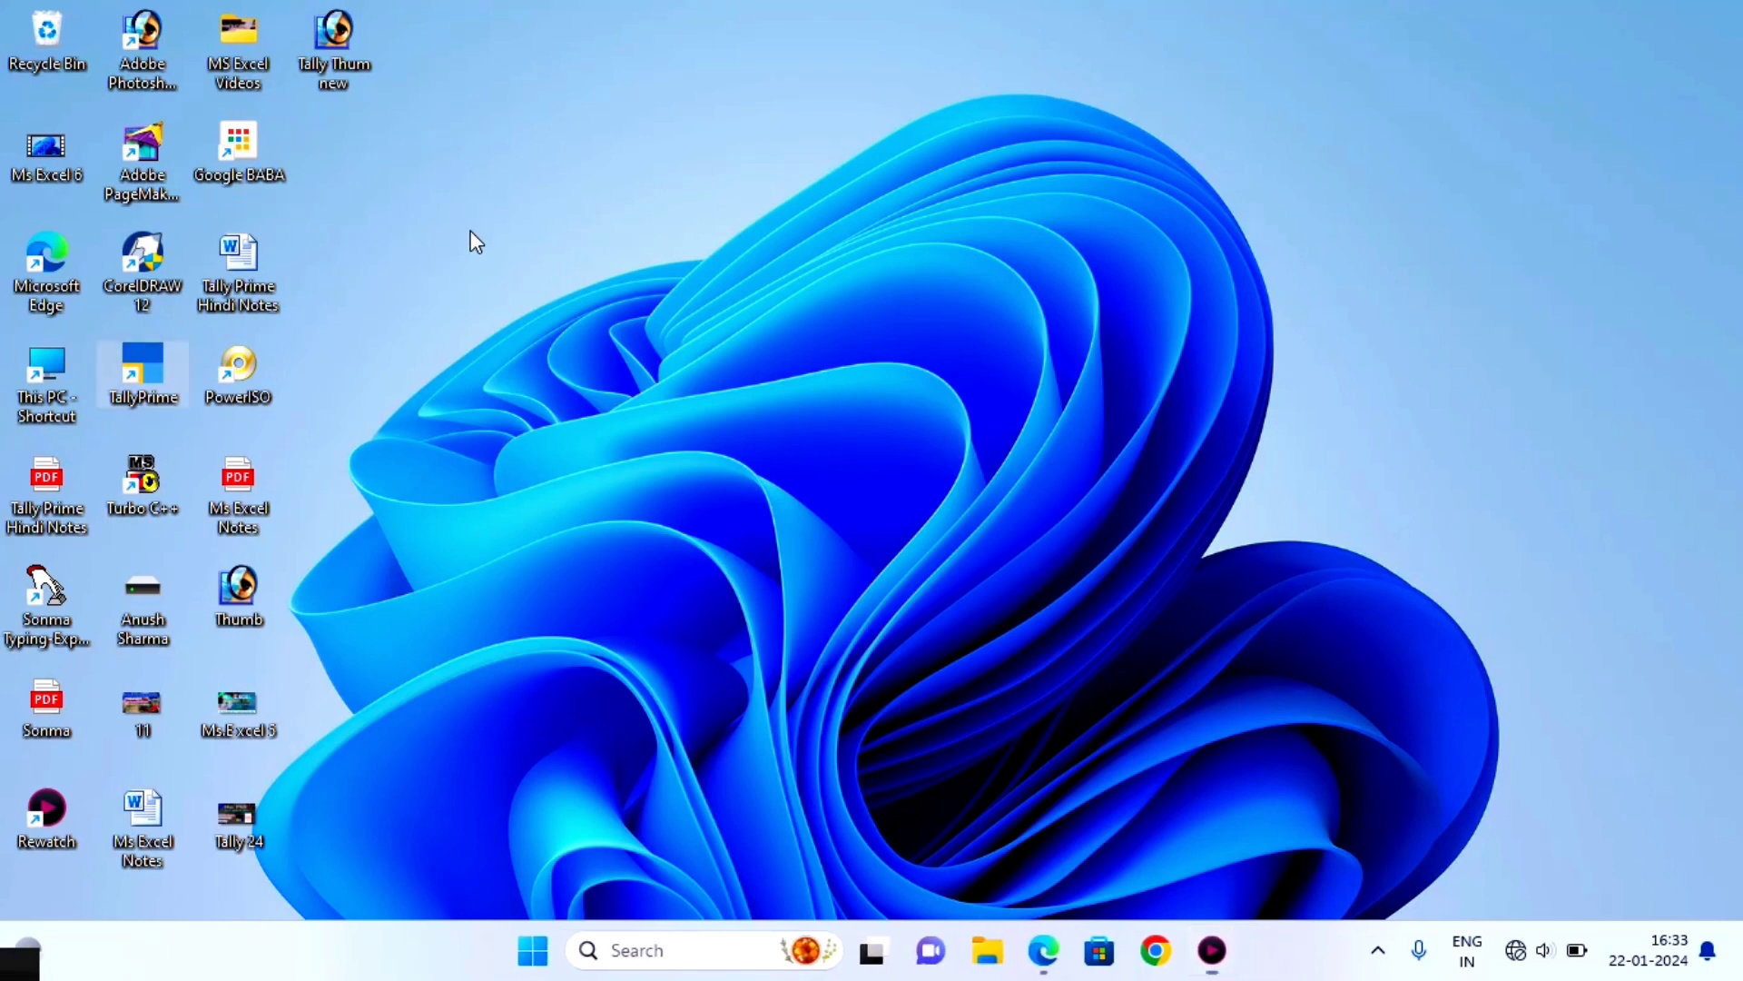
{"action": "right_click", "coordinate": [679, 357]}
{"action": "left_click", "coordinate": [678, 358]}
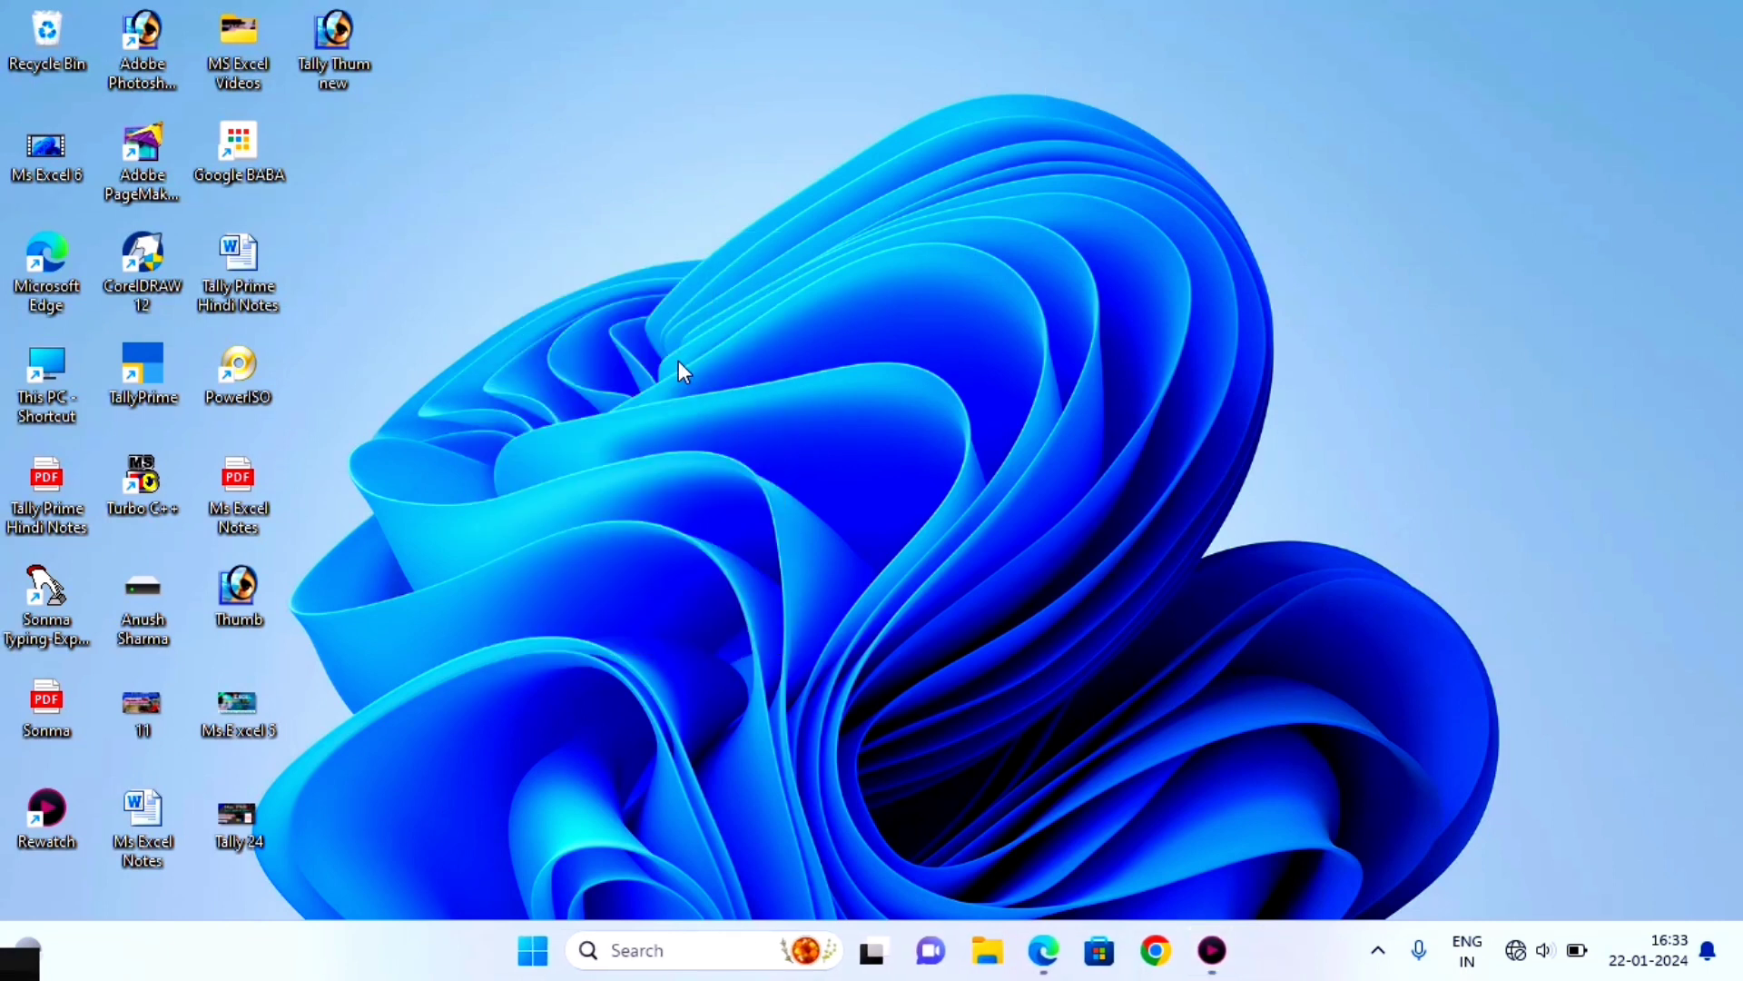
{"action": "right_click", "coordinate": [678, 358]}
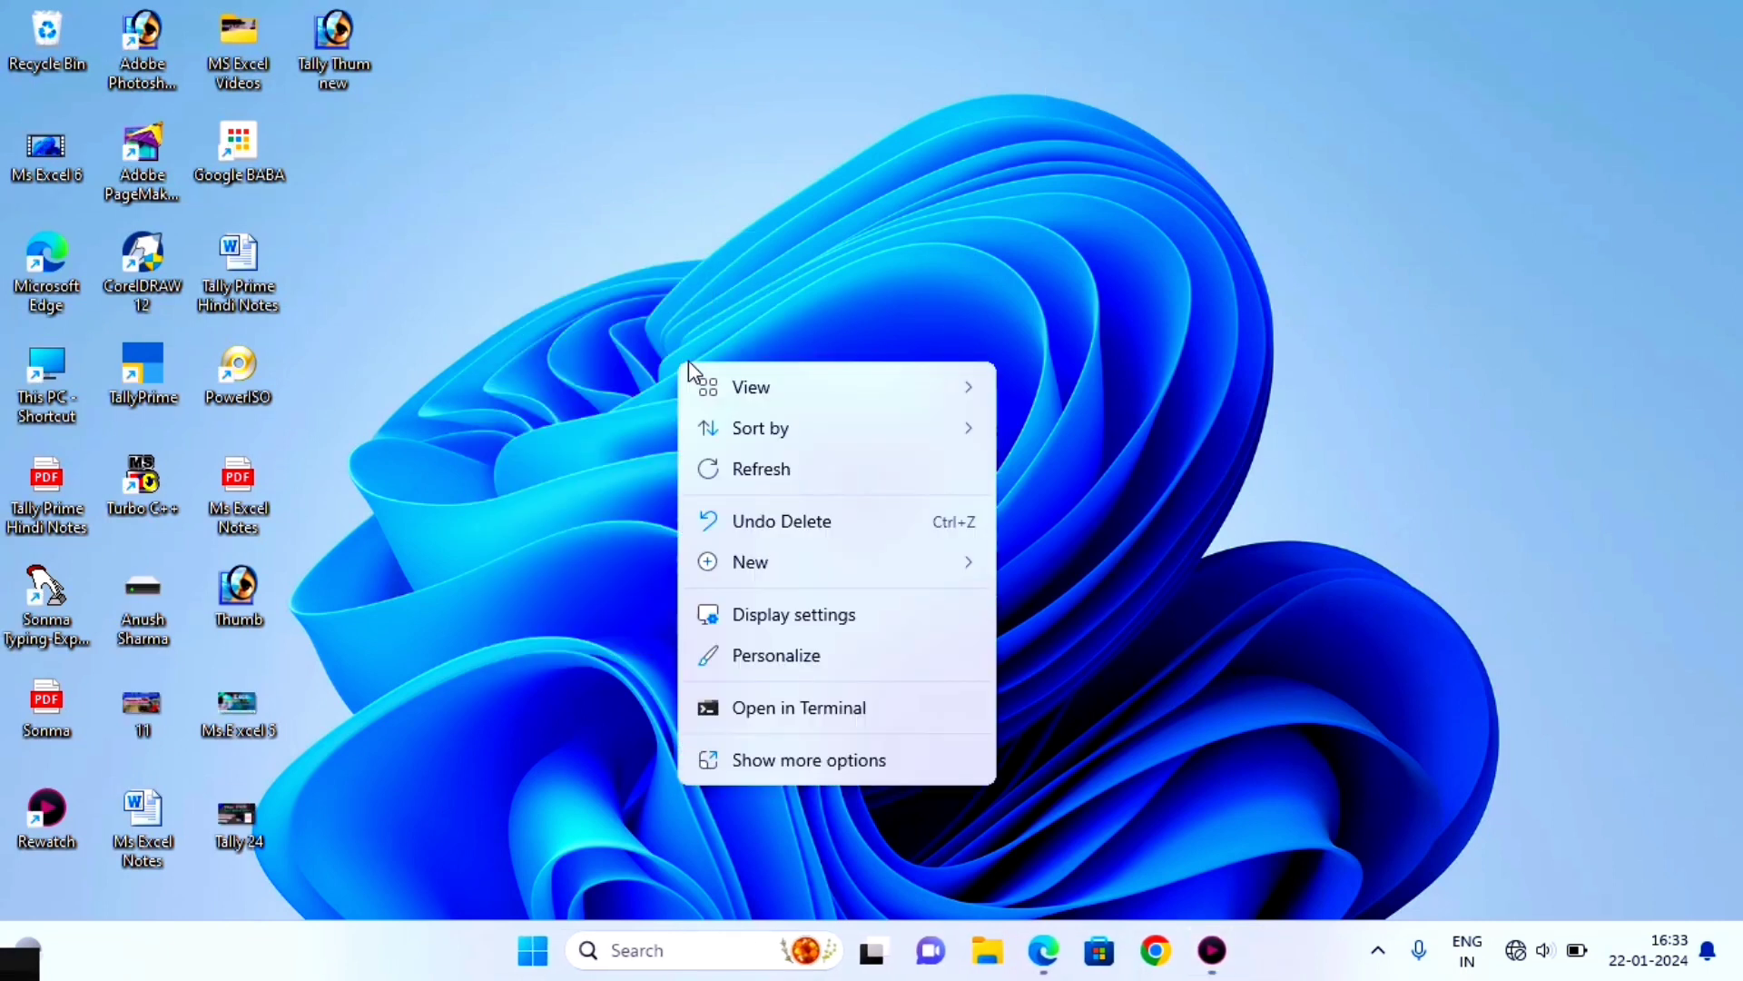
{"action": "left_click", "coordinate": [746, 463]}
{"action": "right_click", "coordinate": [847, 451]}
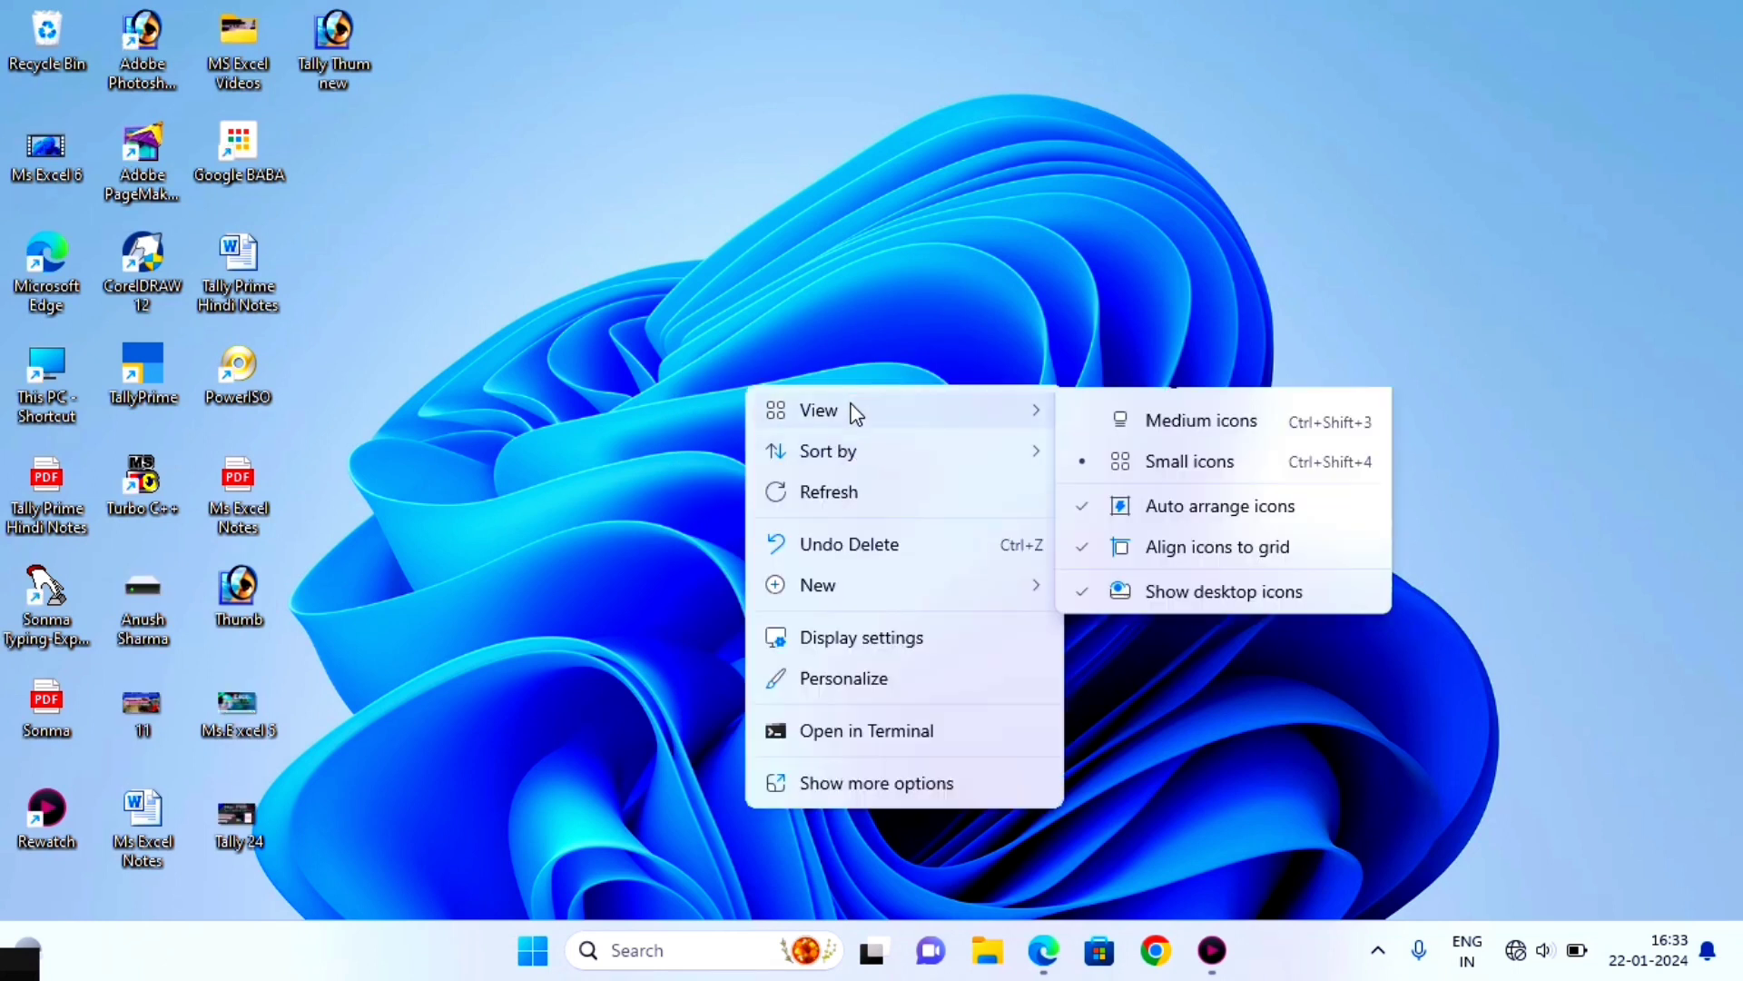
{"action": "left_click", "coordinate": [843, 501]}
{"action": "right_click", "coordinate": [841, 500]}
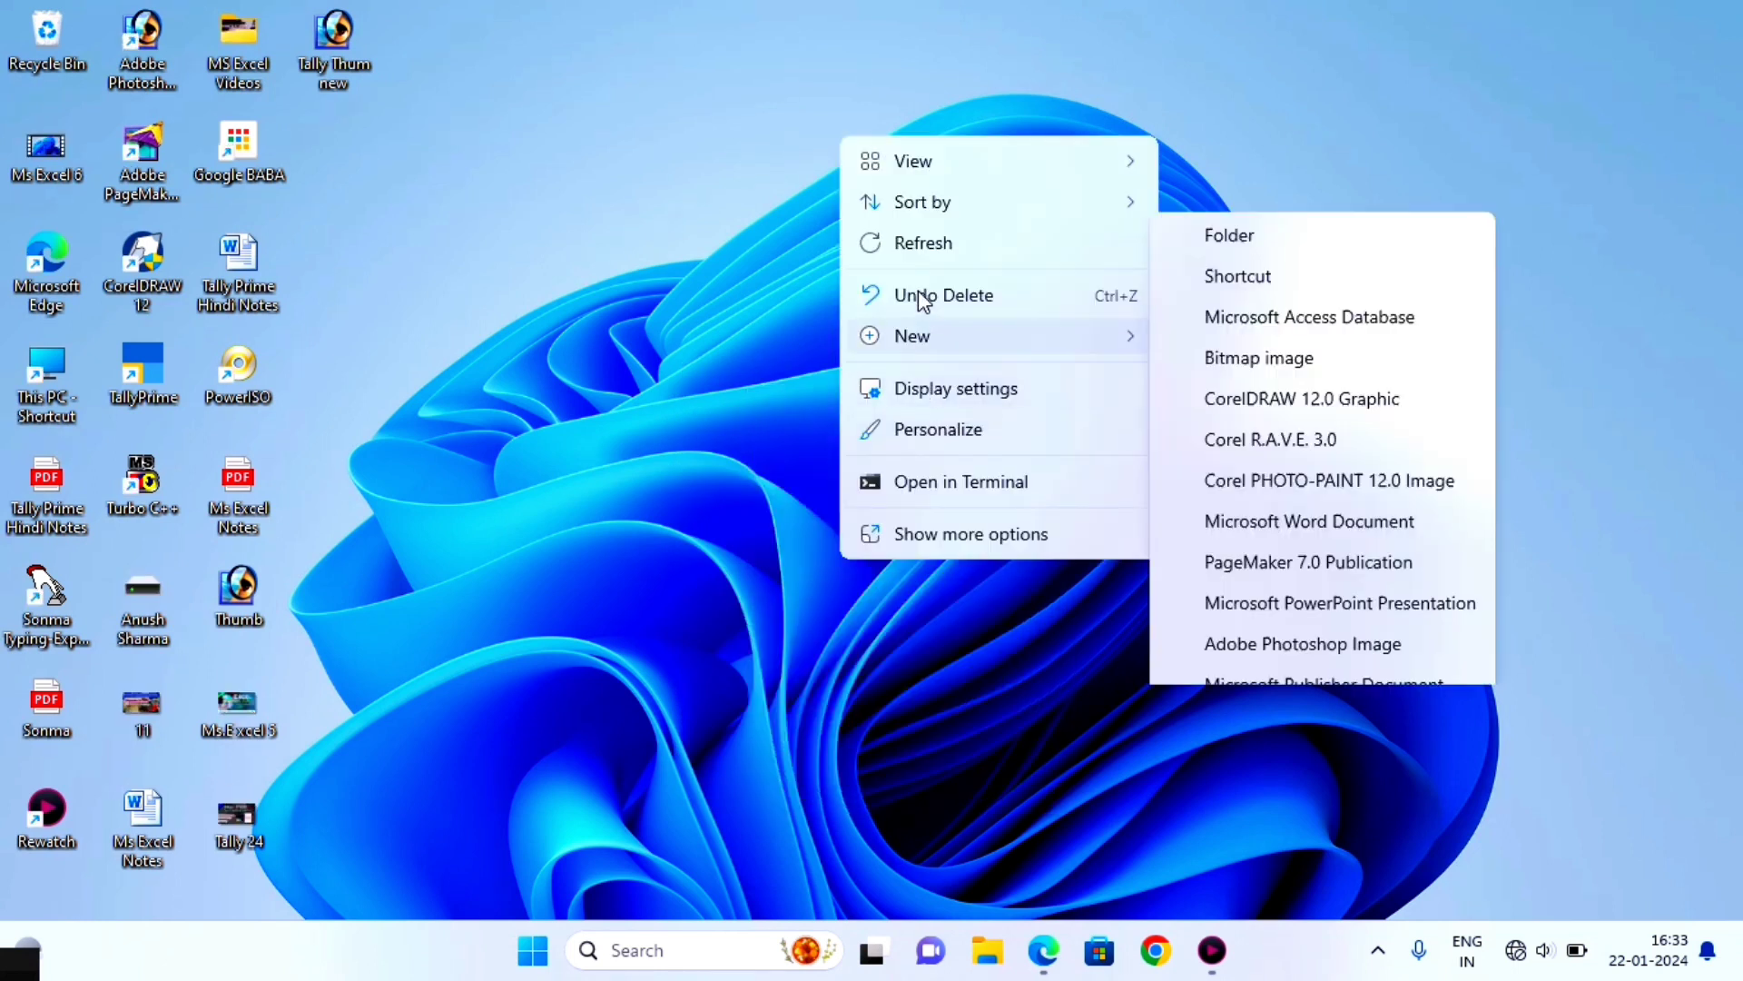
{"action": "left_click", "coordinate": [893, 236]}
{"action": "right_click", "coordinate": [890, 227]}
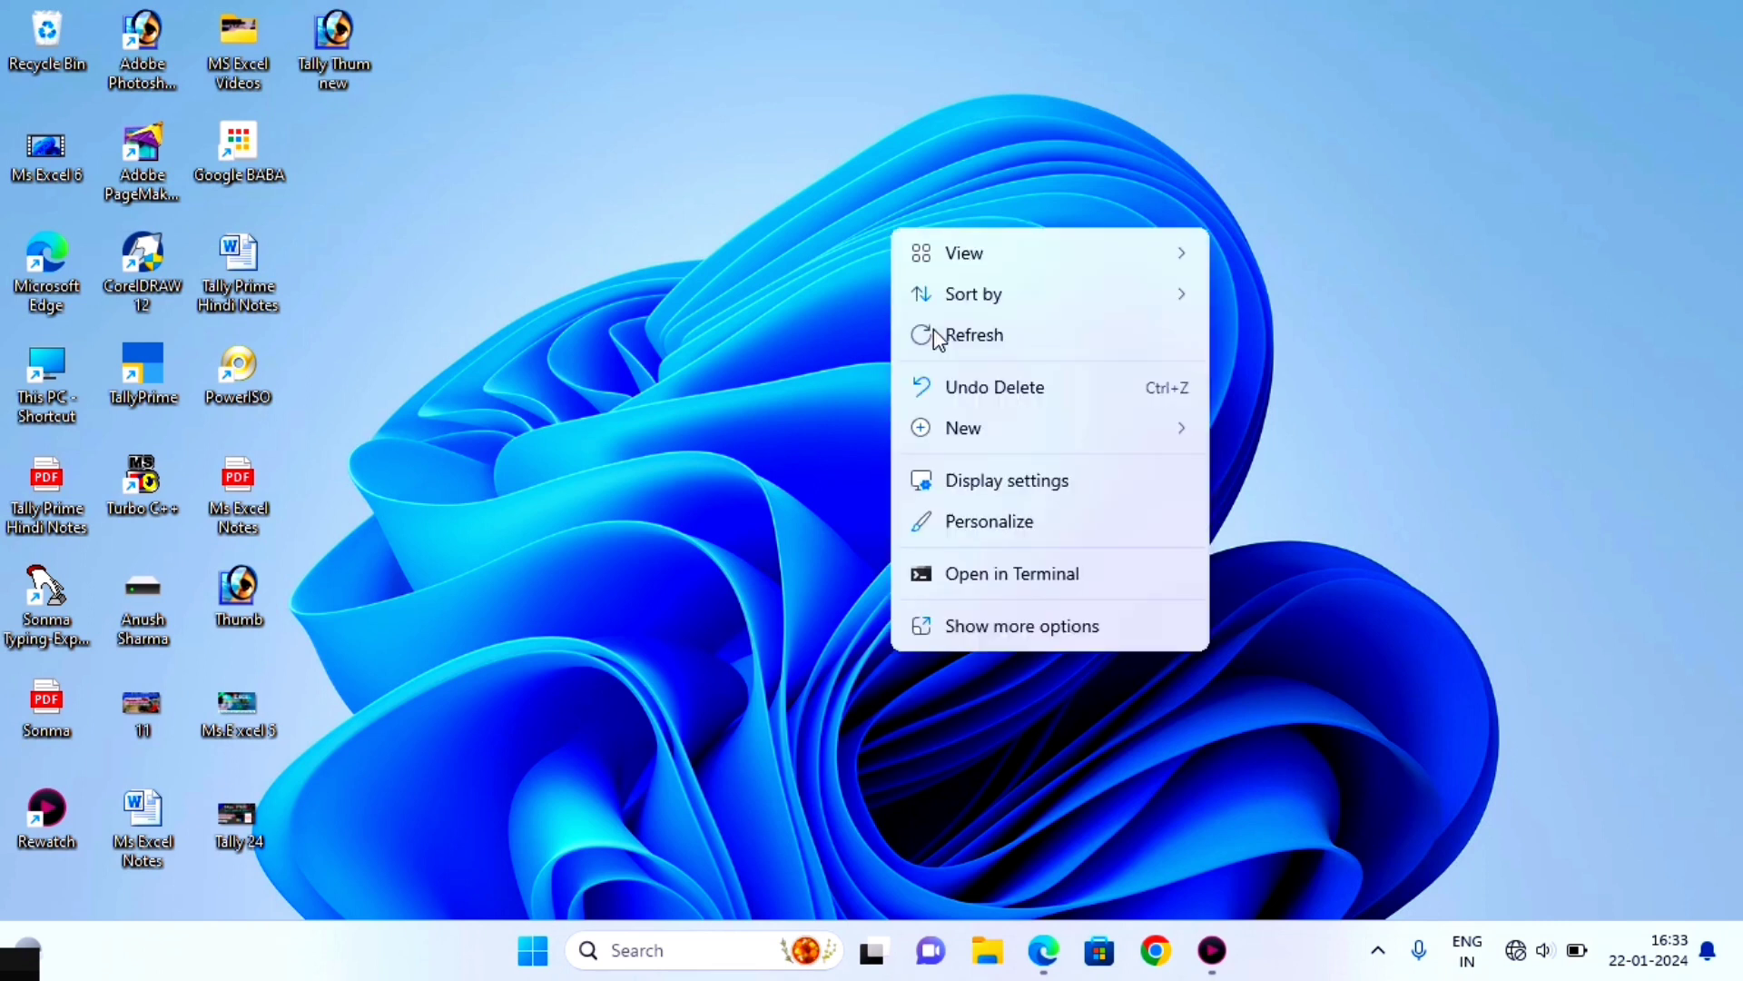
{"action": "left_click", "coordinate": [936, 333]}
{"action": "right_click", "coordinate": [935, 332]}
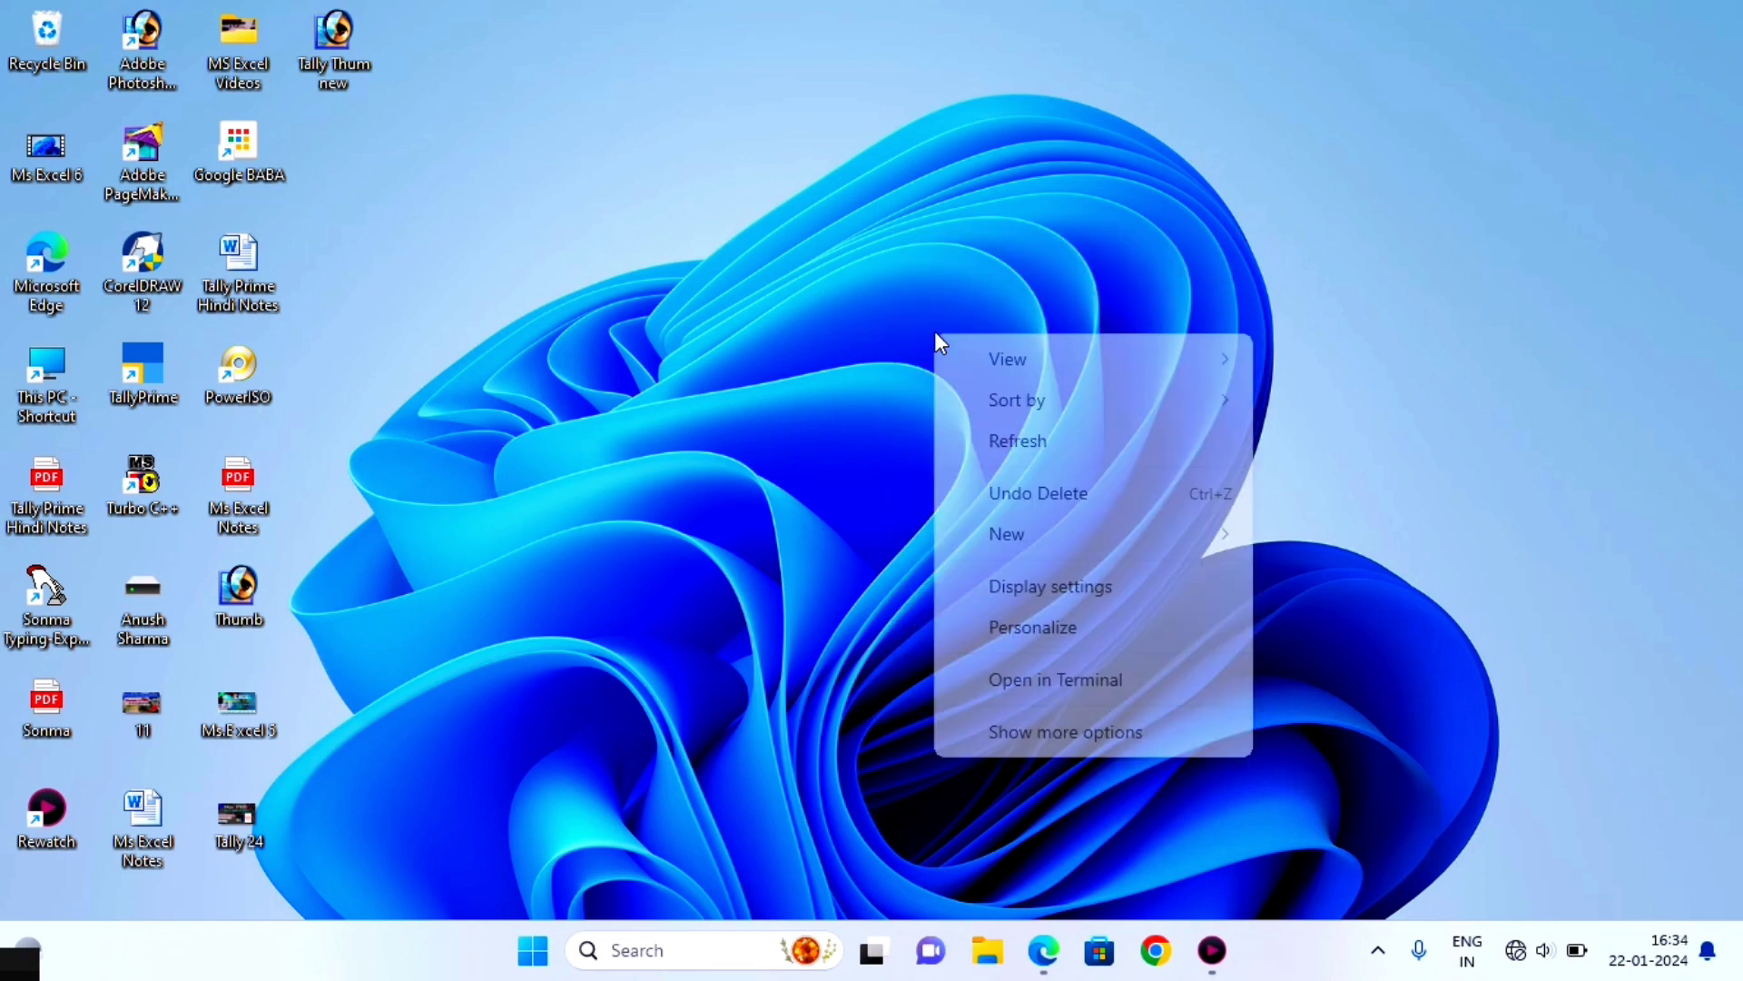
{"action": "left_click", "coordinate": [1017, 439]}
{"action": "right_click", "coordinate": [1016, 385]}
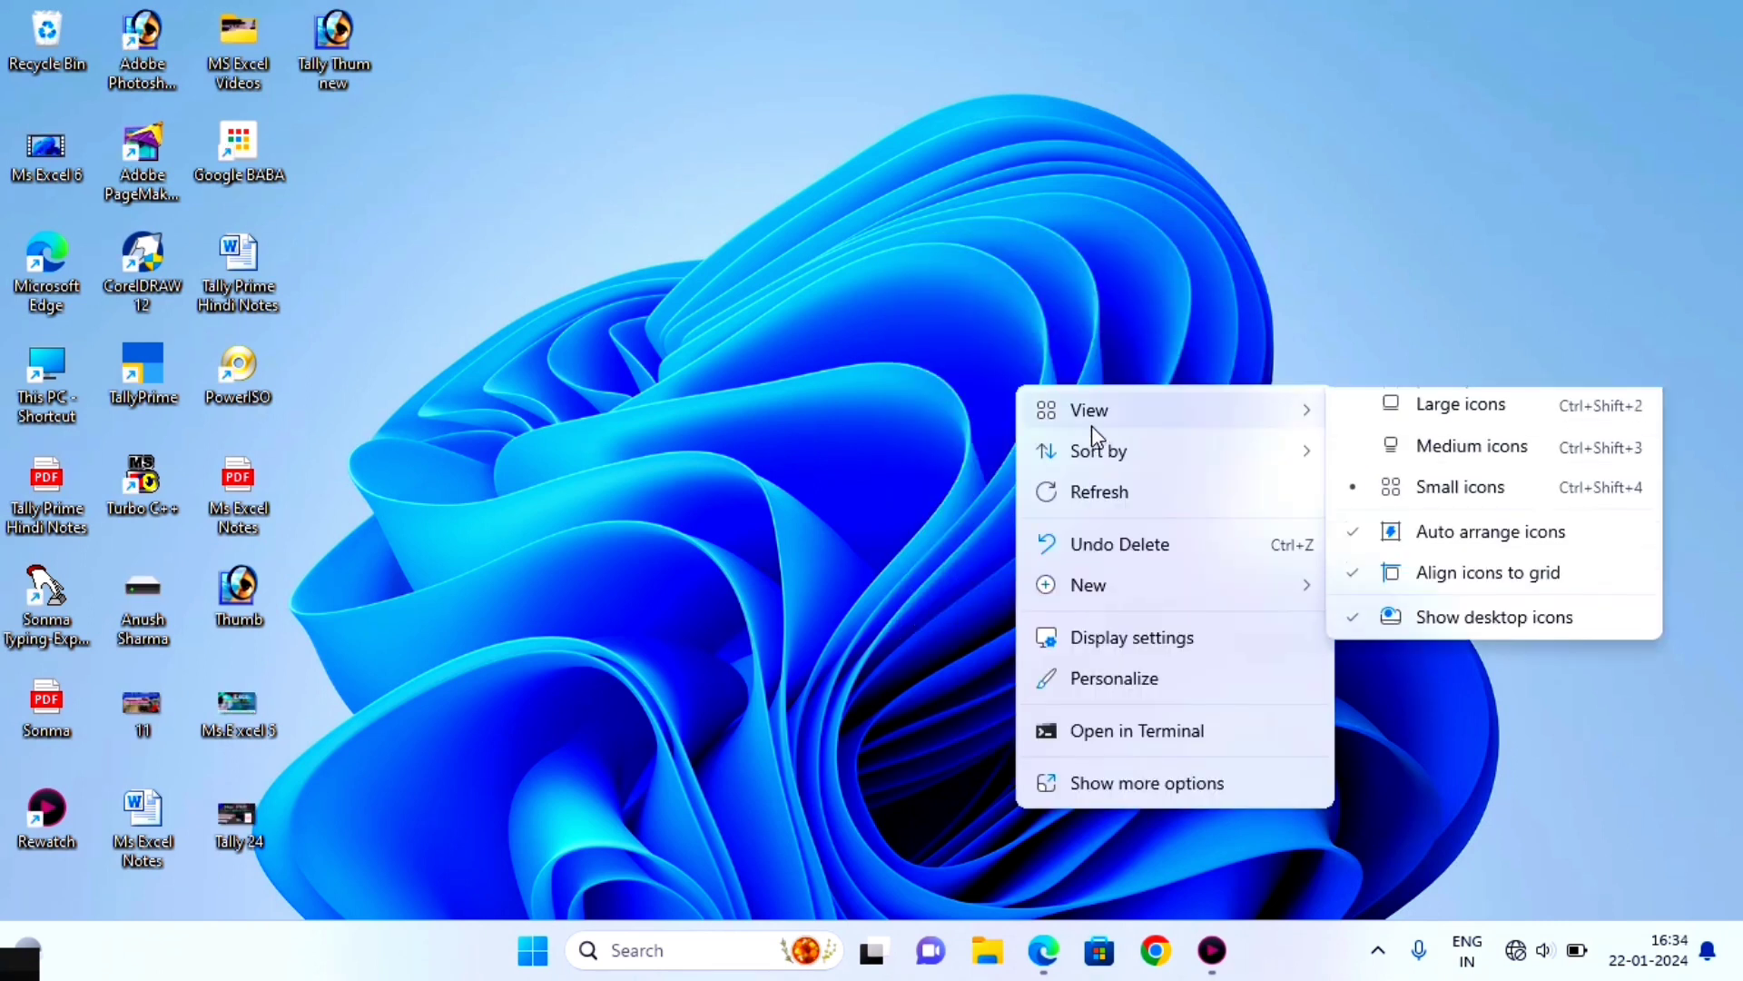
{"action": "left_click", "coordinate": [1101, 494]}
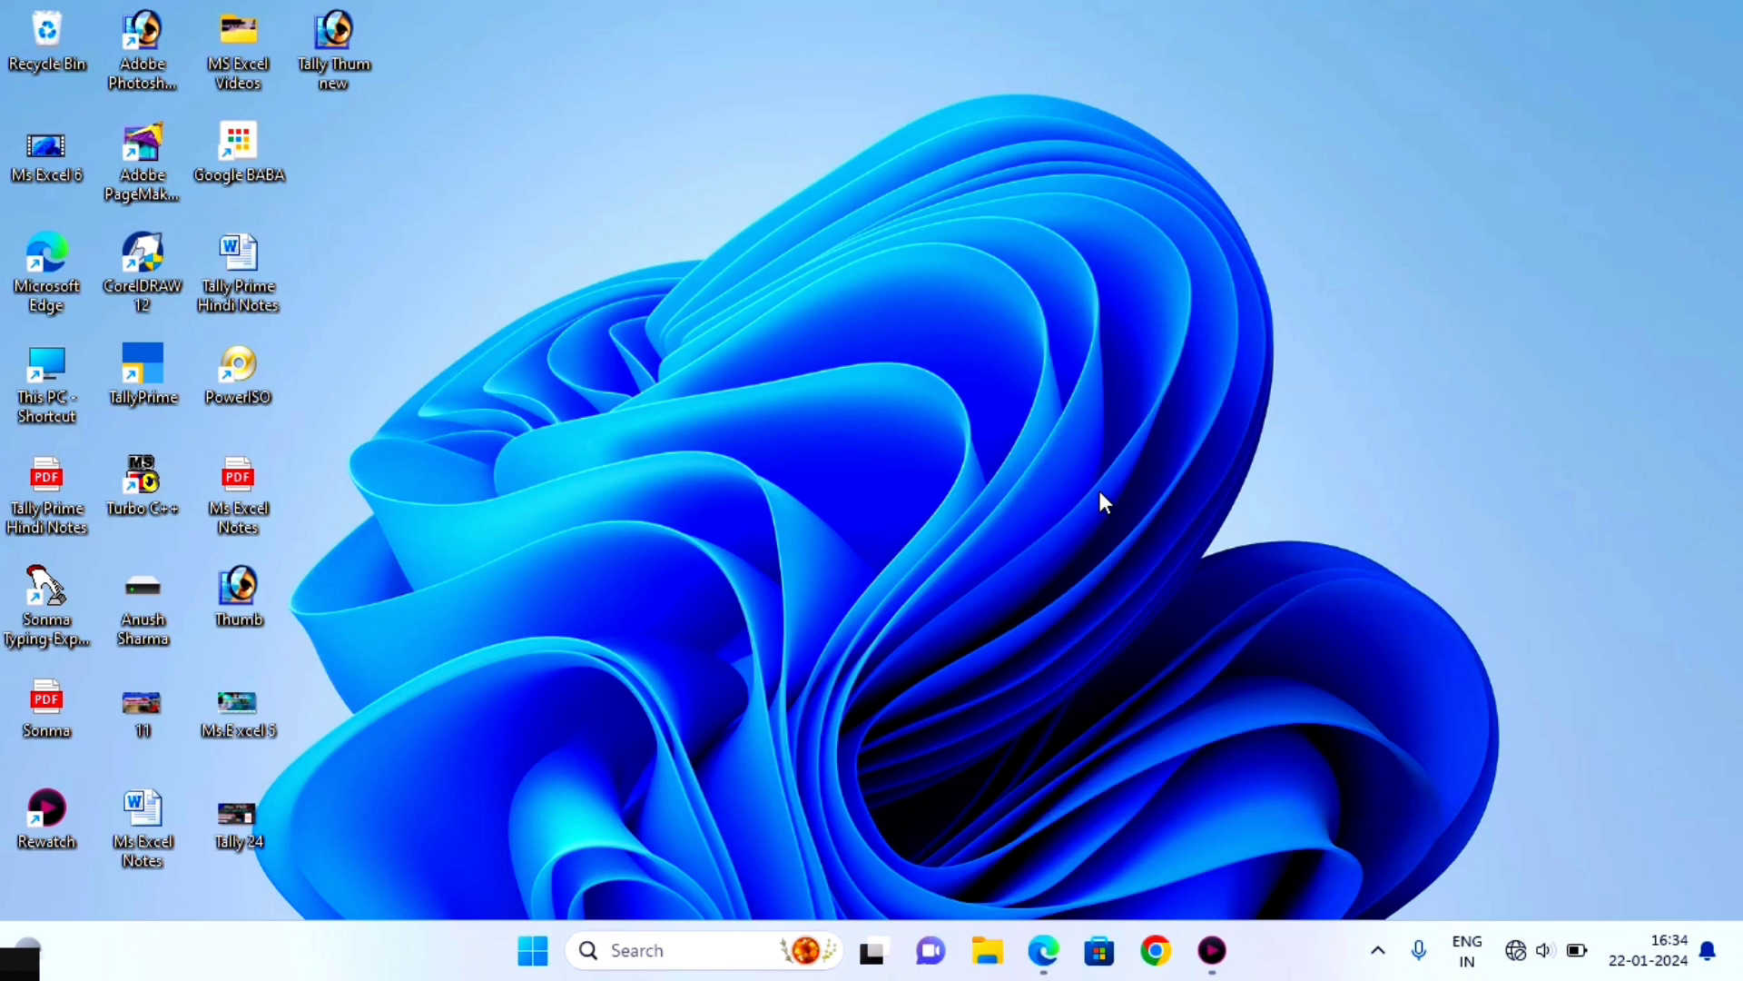
{"action": "right_click", "coordinate": [567, 220]}
{"action": "left_click", "coordinate": [680, 324]}
{"action": "right_click", "coordinate": [681, 325]}
{"action": "left_click", "coordinate": [809, 448]}
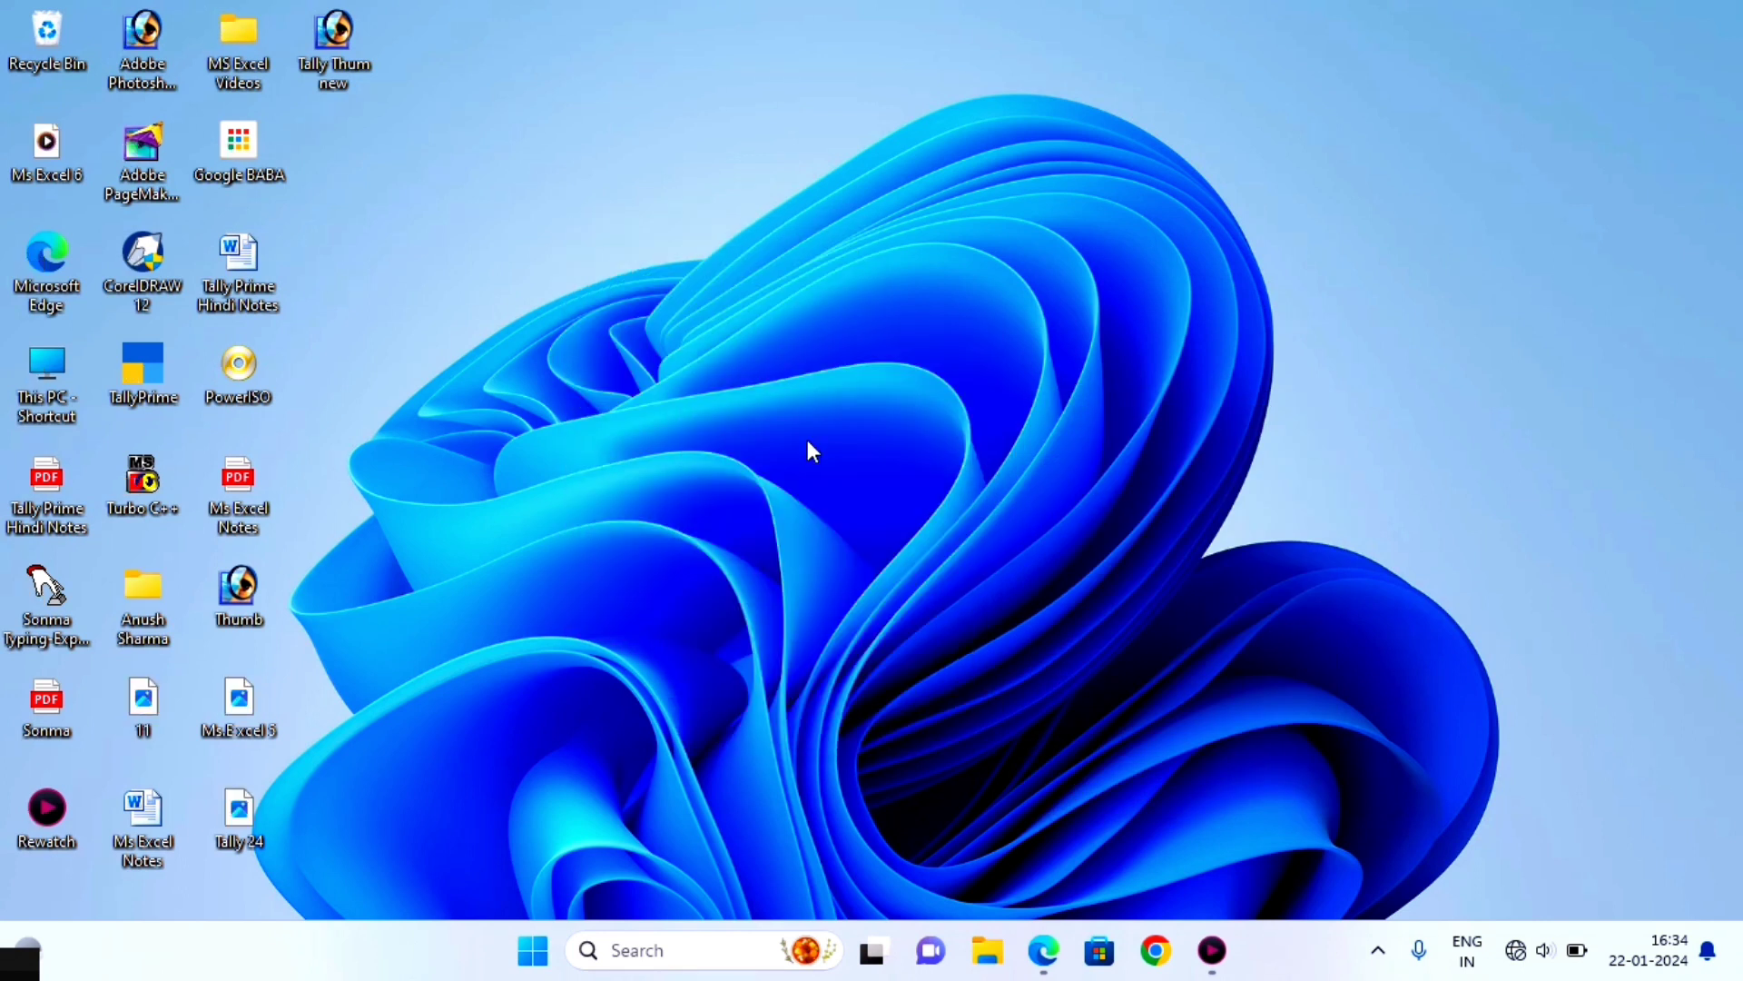